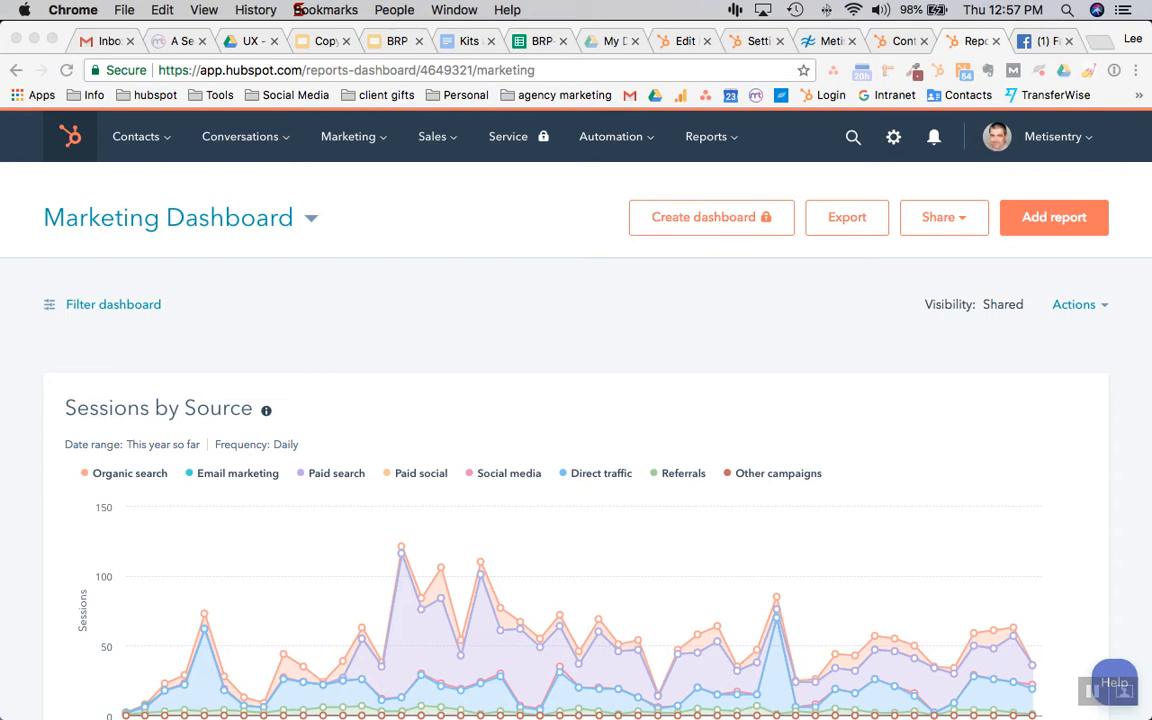
Scroll through the Marketing Dashboard, then open the Marketing menu listing Email, Social and Website
scroll(576, 400, down, 9)
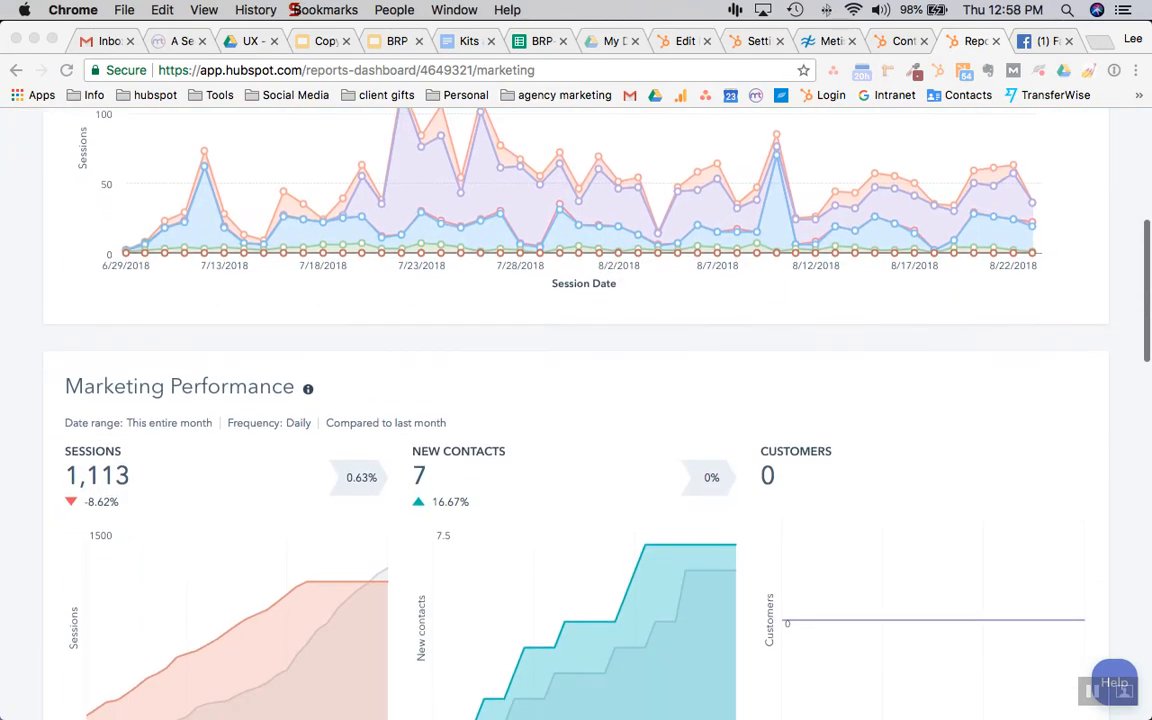
scroll(576, 400, down, 5)
scroll(576, 400, up, 14)
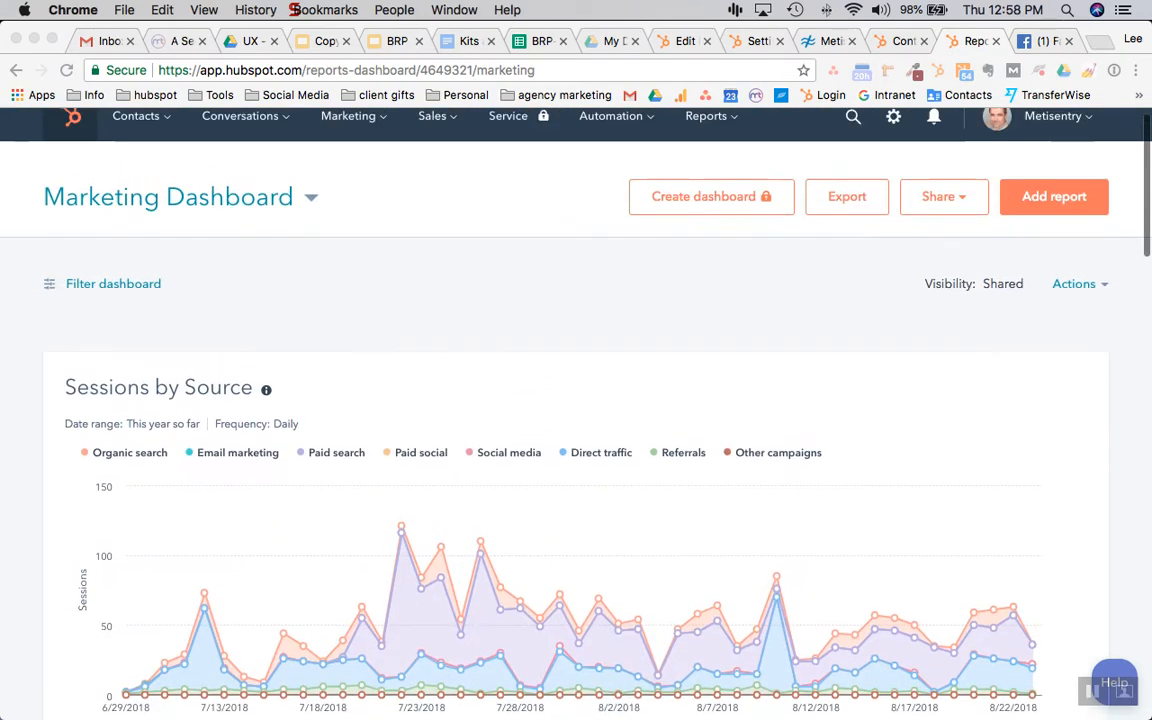
scroll(576, 400, up, 1)
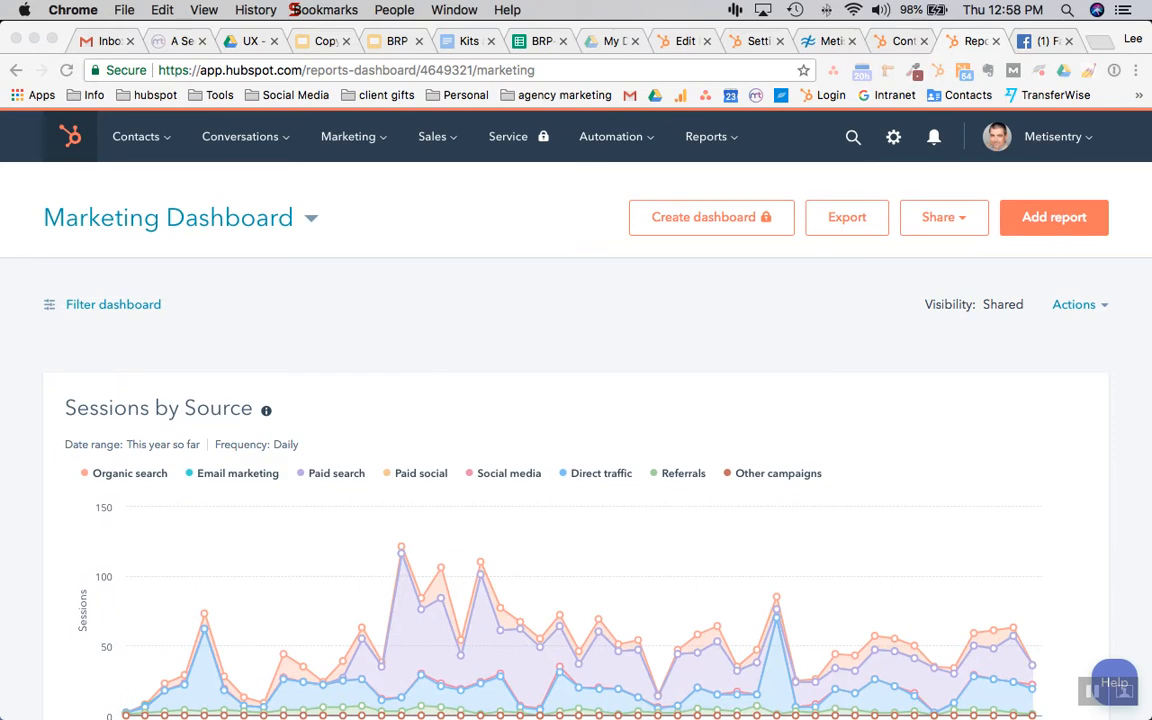
click(353, 137)
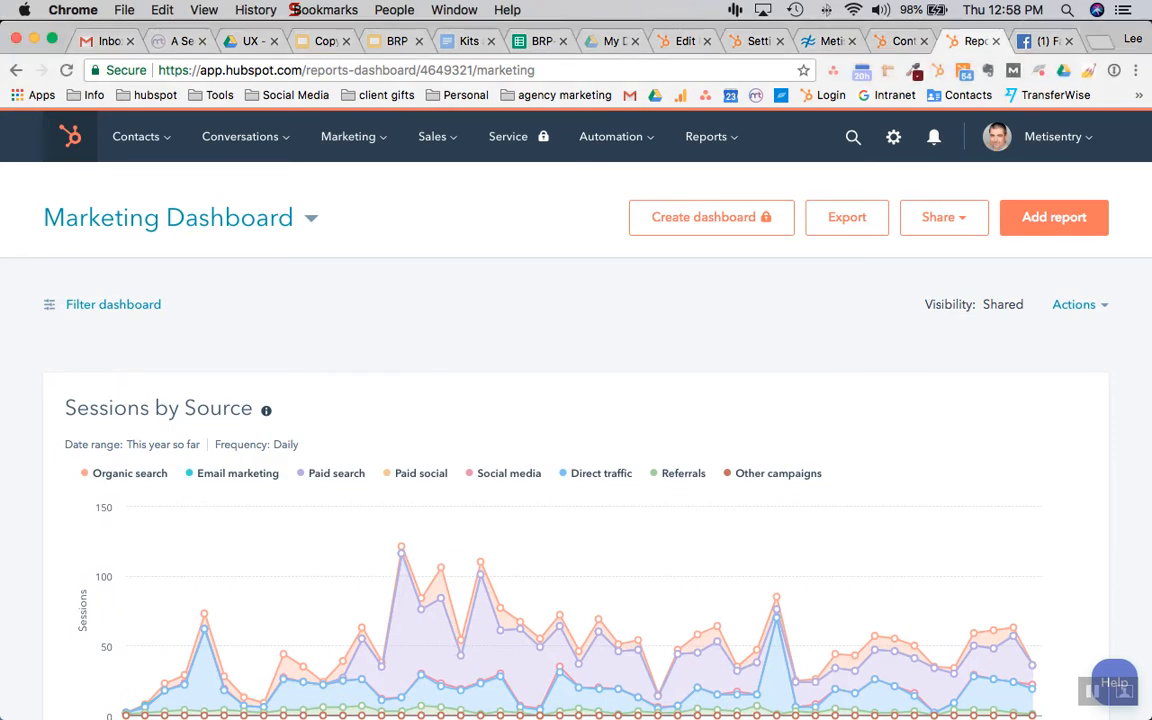
click(350, 137)
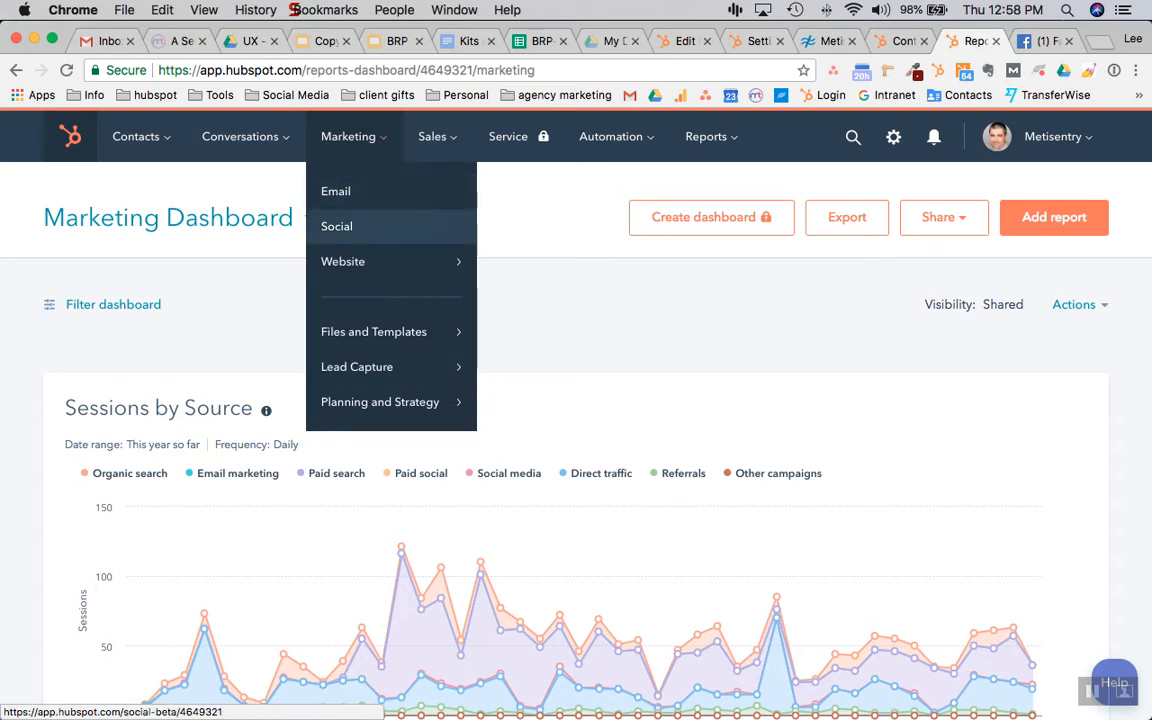
Go to Marketing > Social and start creating a new social post
click(340, 226)
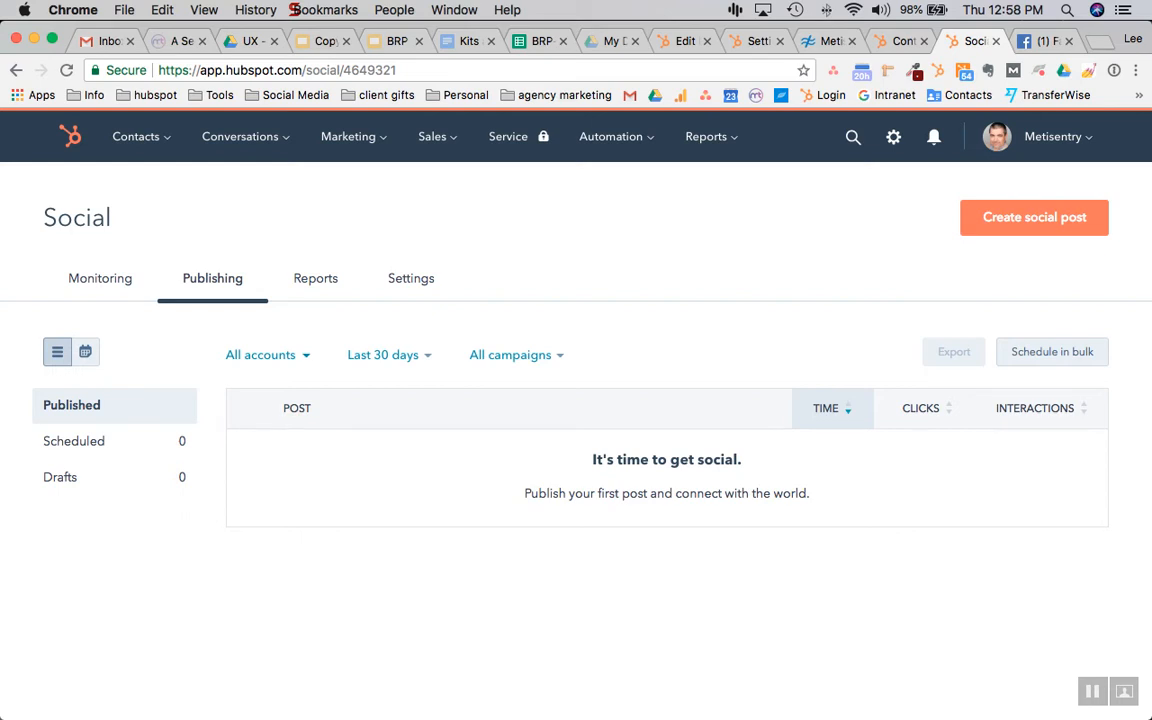
click(1034, 217)
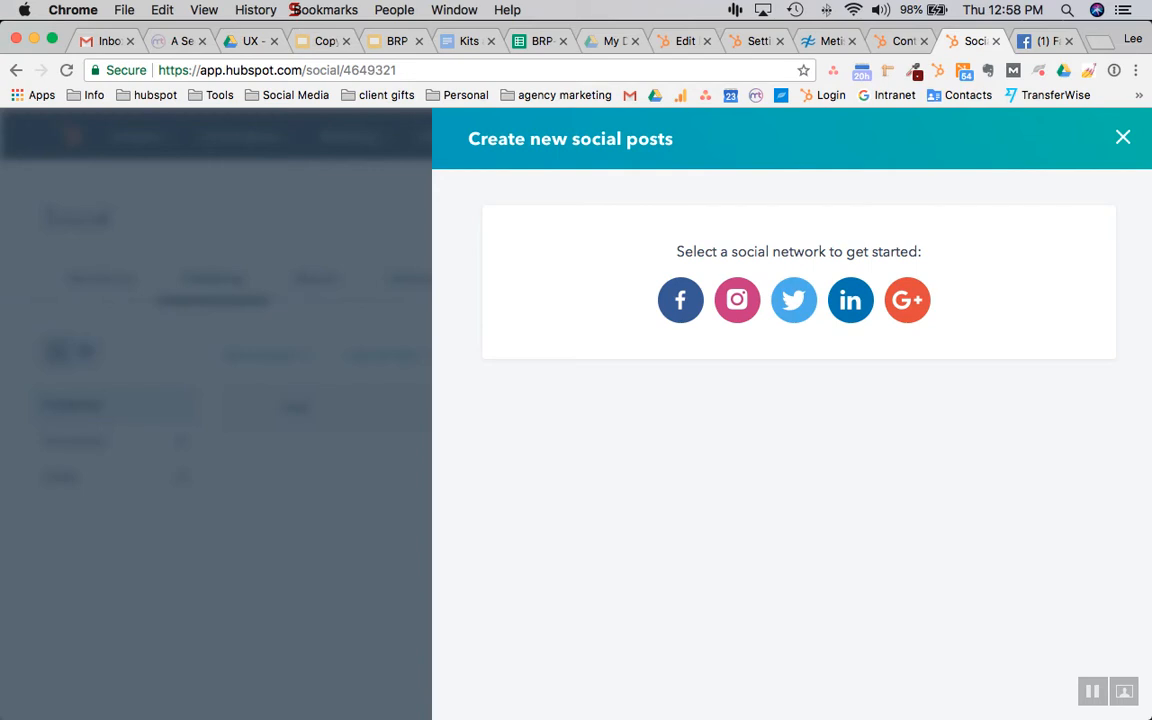
Start a Twitter post, leaving the company account and Aug 23, 2018 2:08 PM EDT schedule unchanged
click(794, 300)
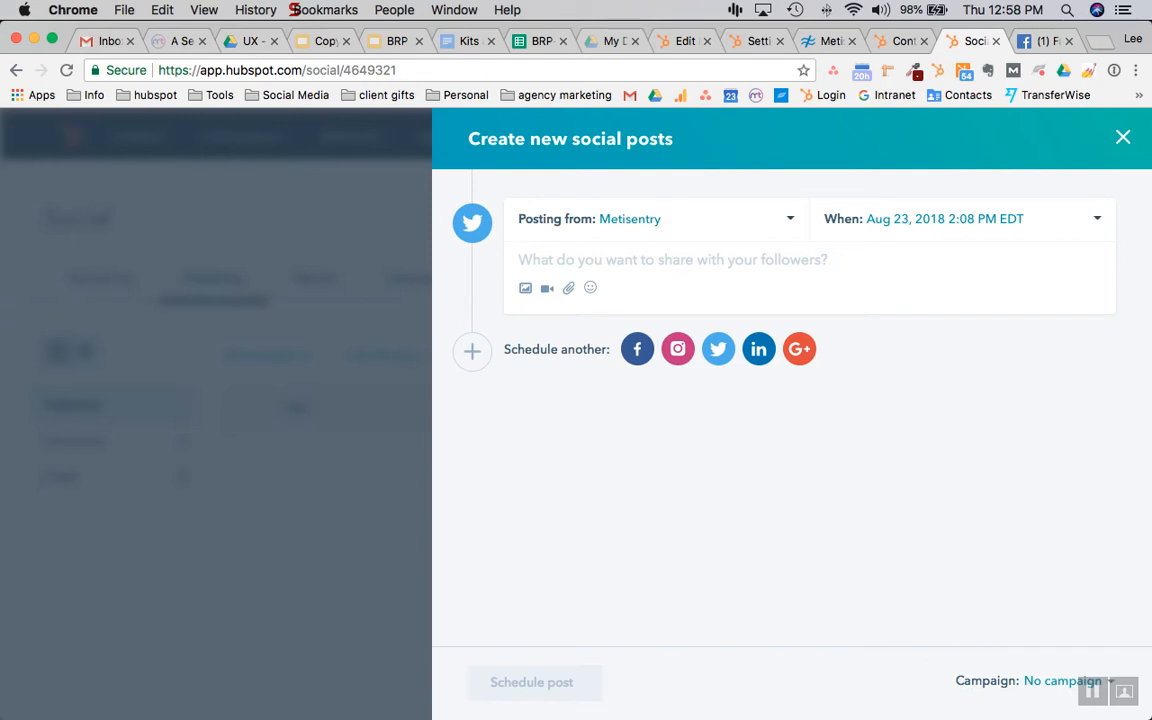
click(656, 219)
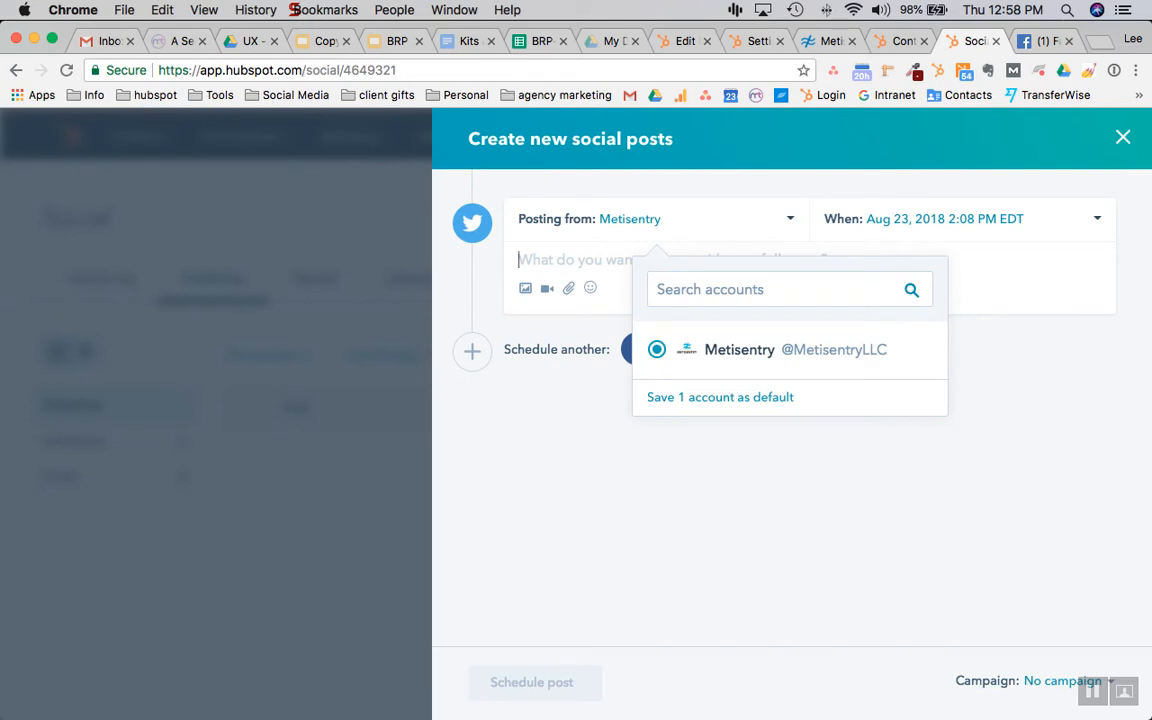
key(Escape)
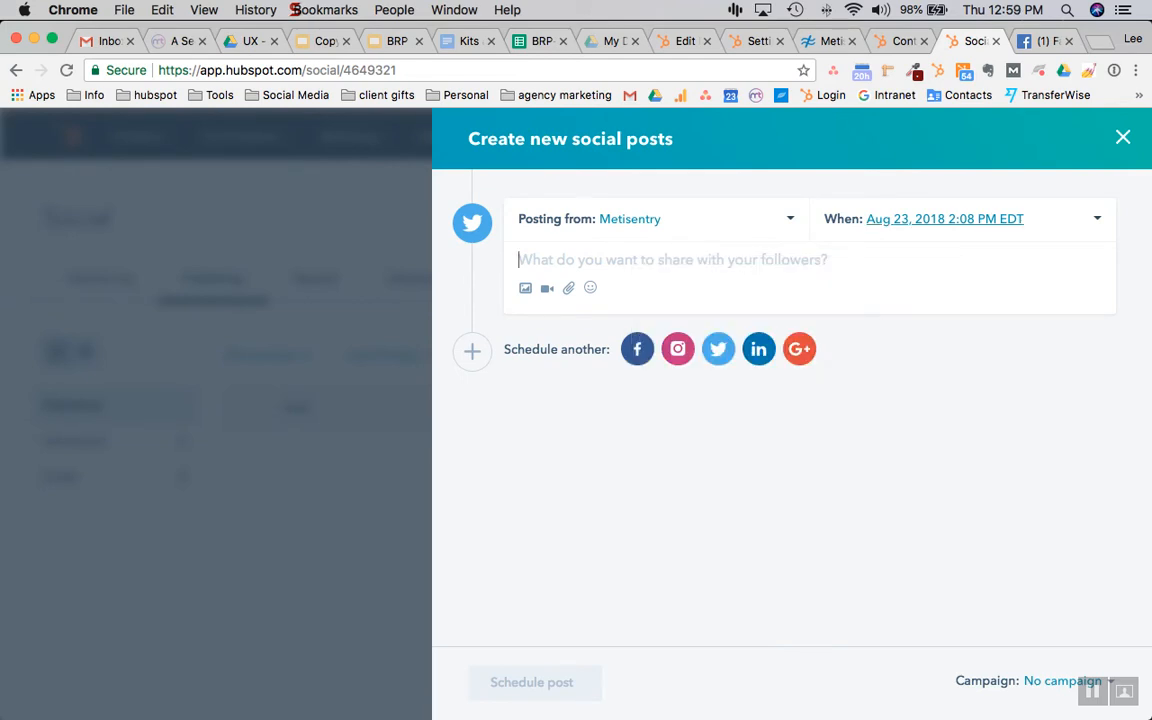
click(944, 218)
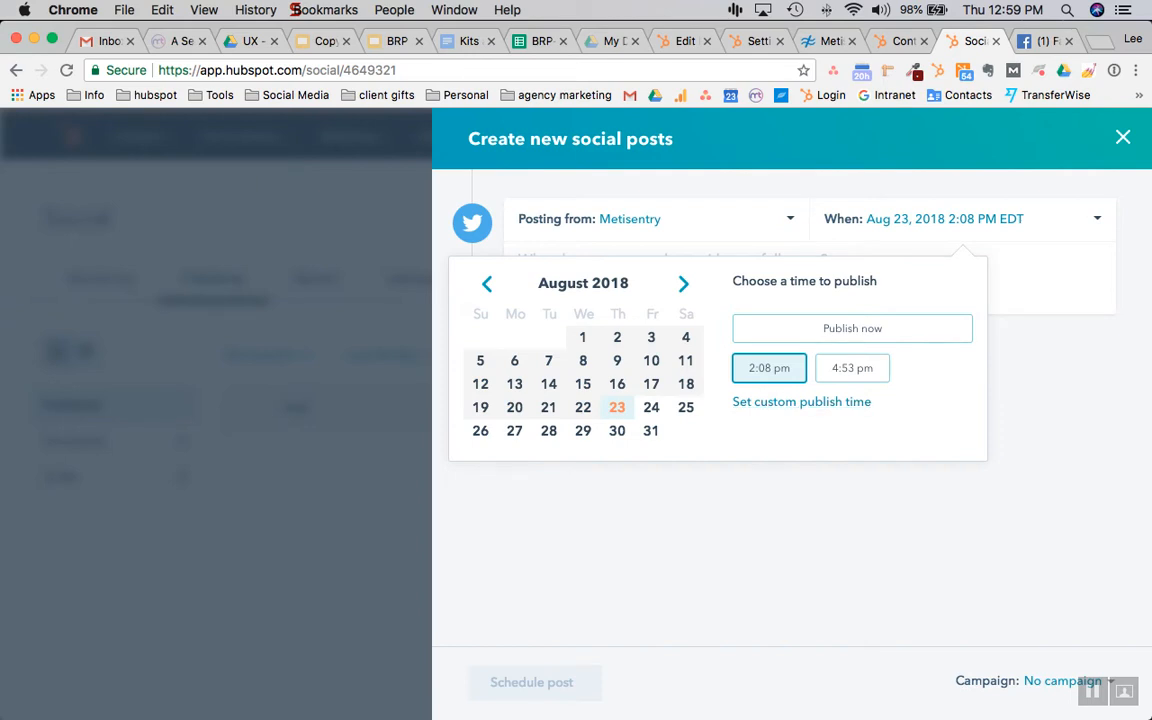
key(Escape)
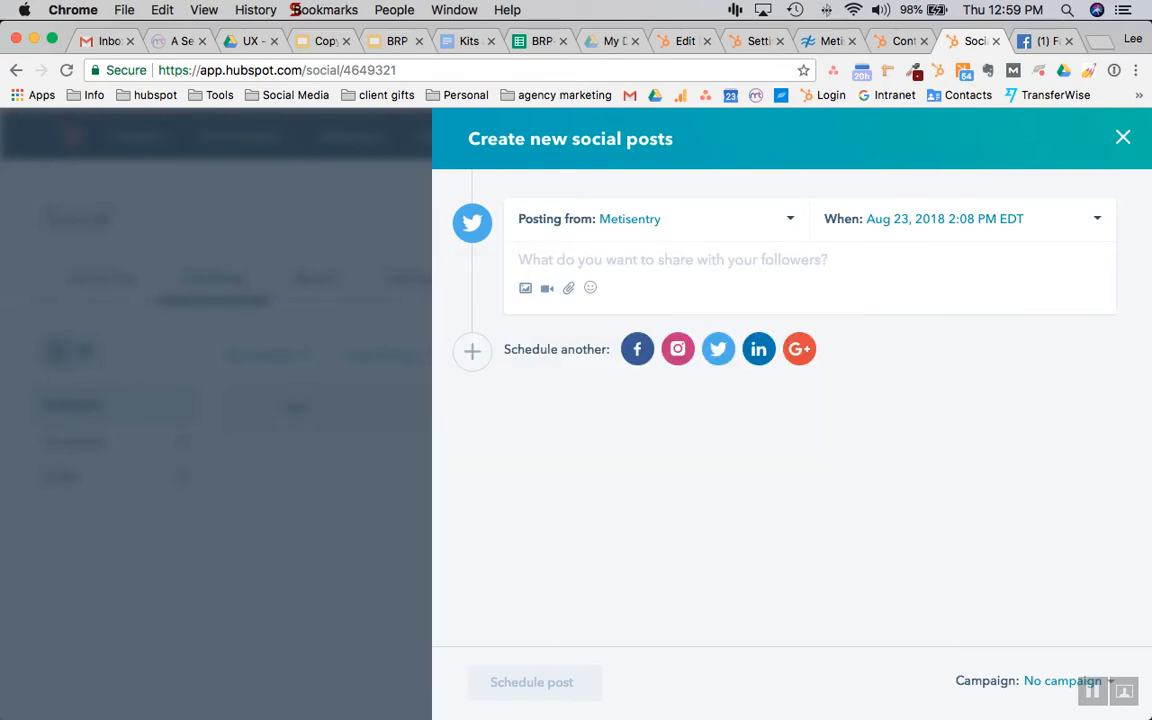
click(830, 41)
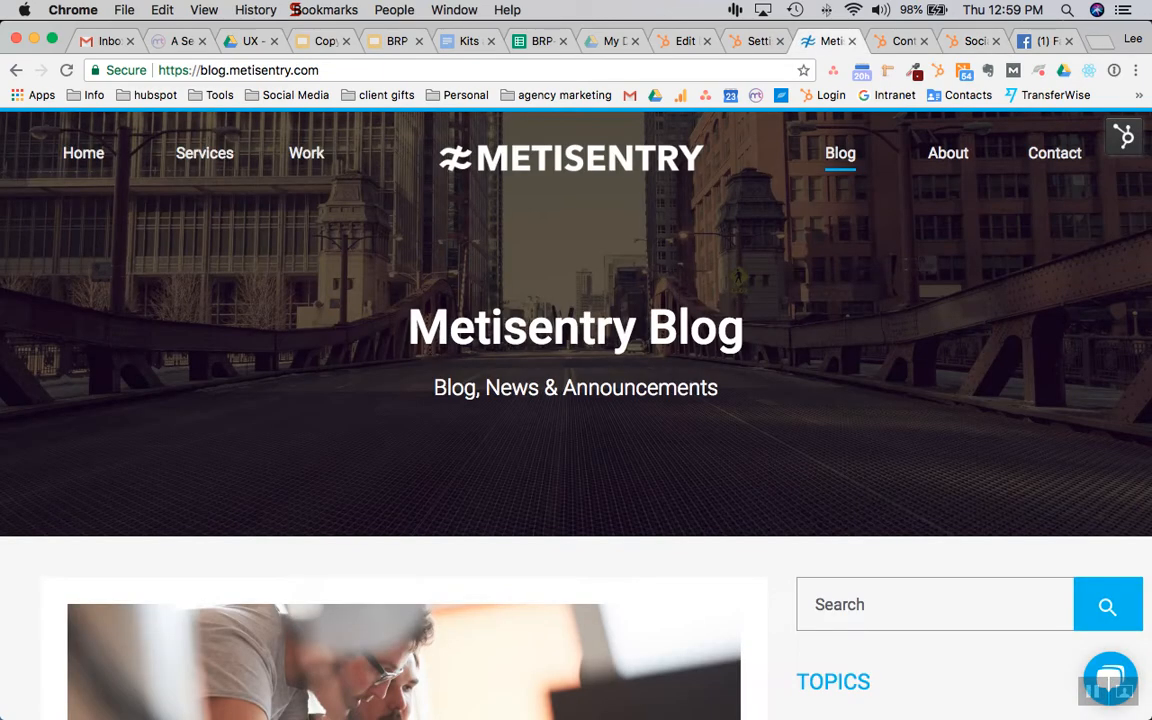
Open the 'This is what sank my first SaaS product startup' article and copy its URL
scroll(576, 400, down, 5)
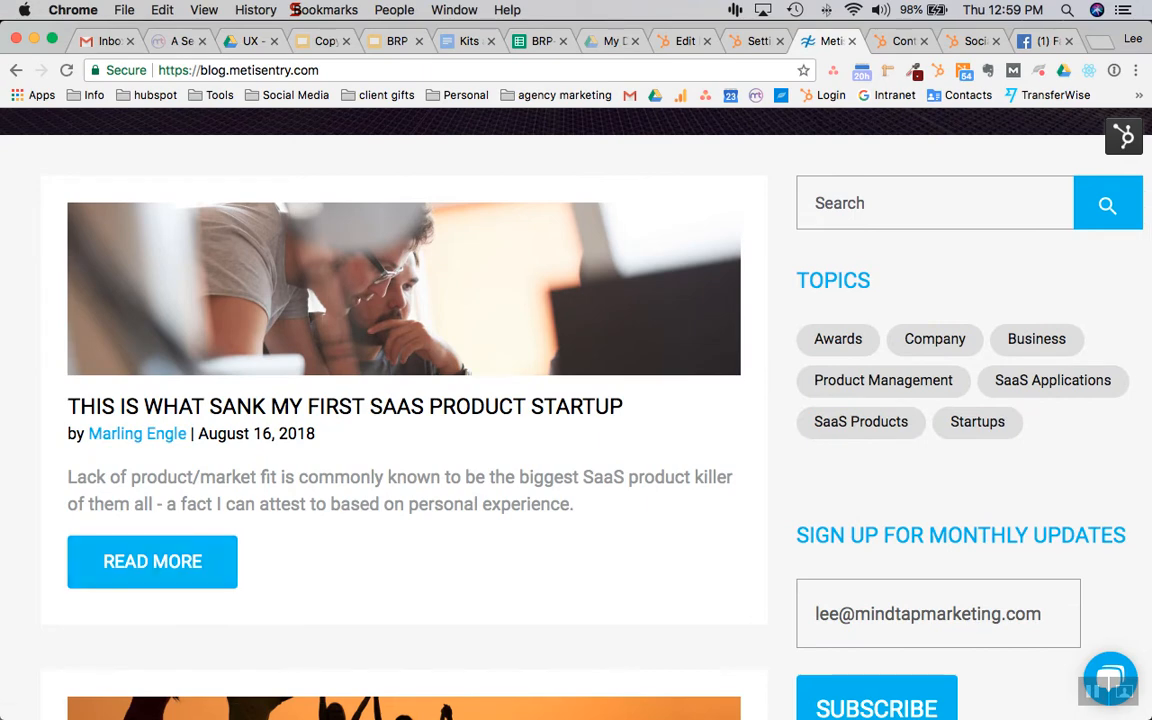
click(152, 561)
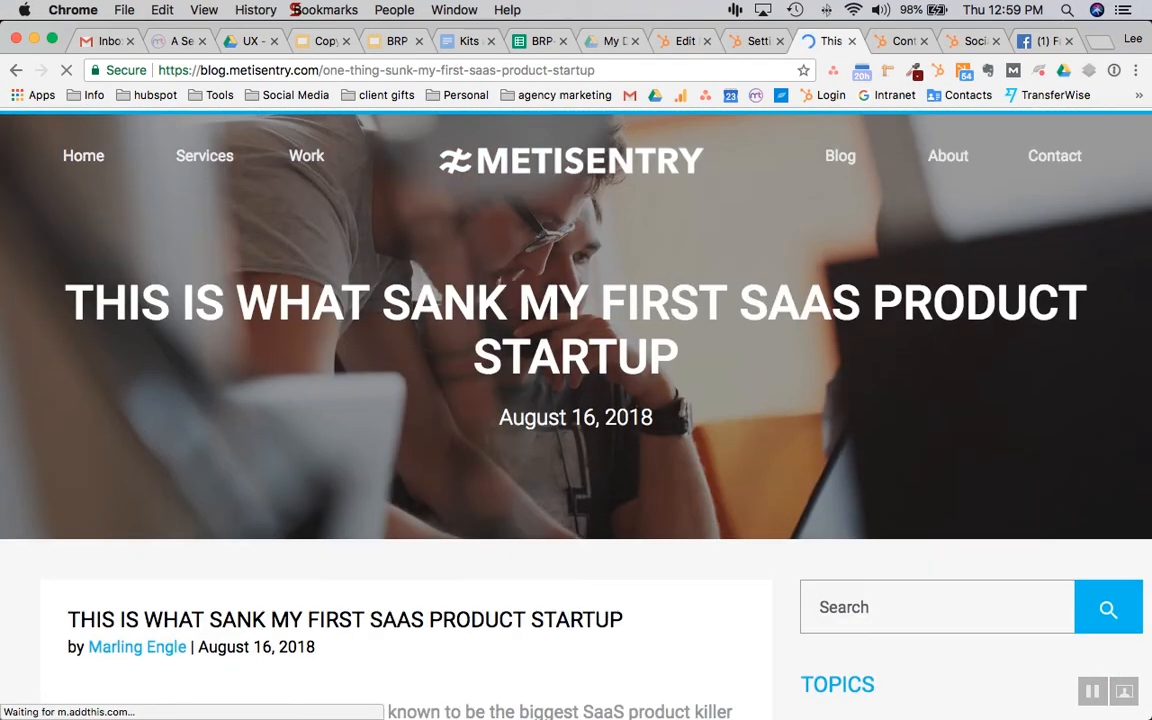
key(super+l)
key(super+c)
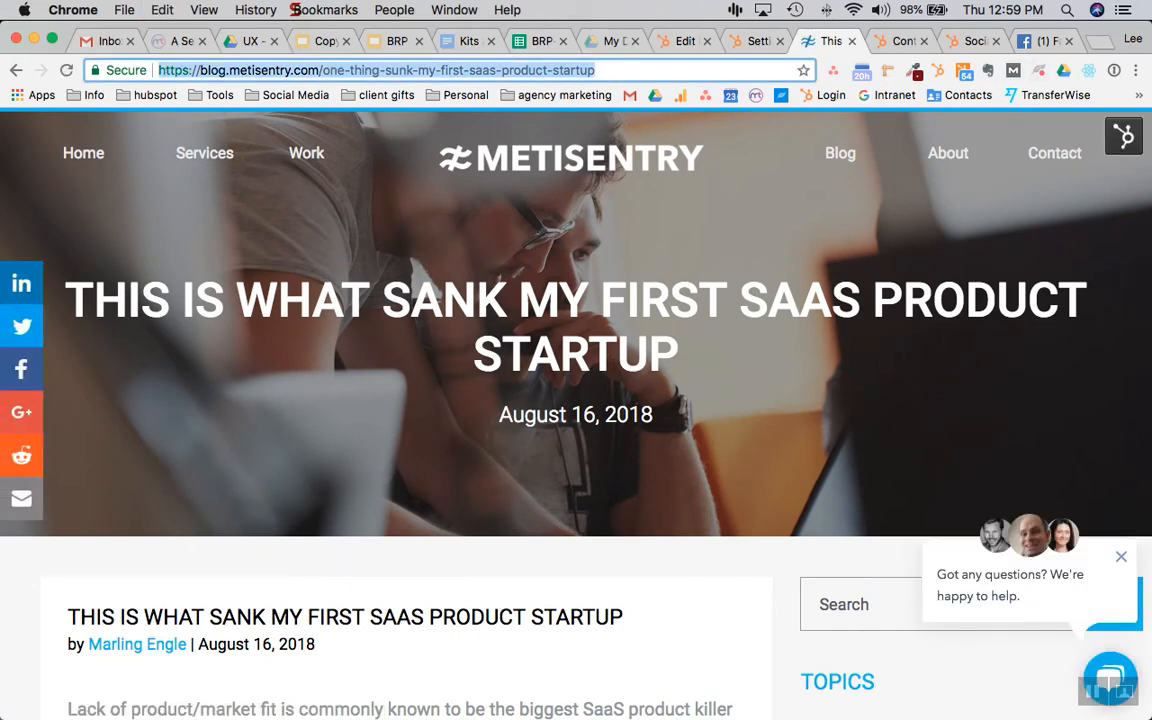
click(972, 41)
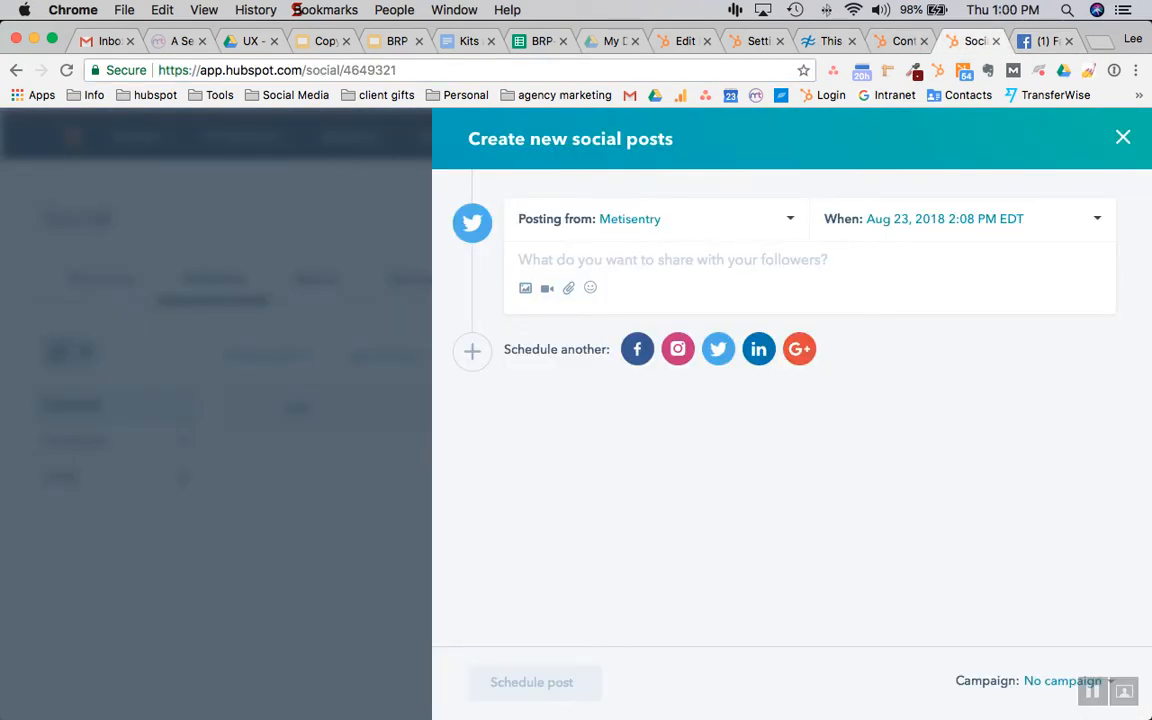
Paste the article link into the tweet so its title and preview card appear
key(super+v)
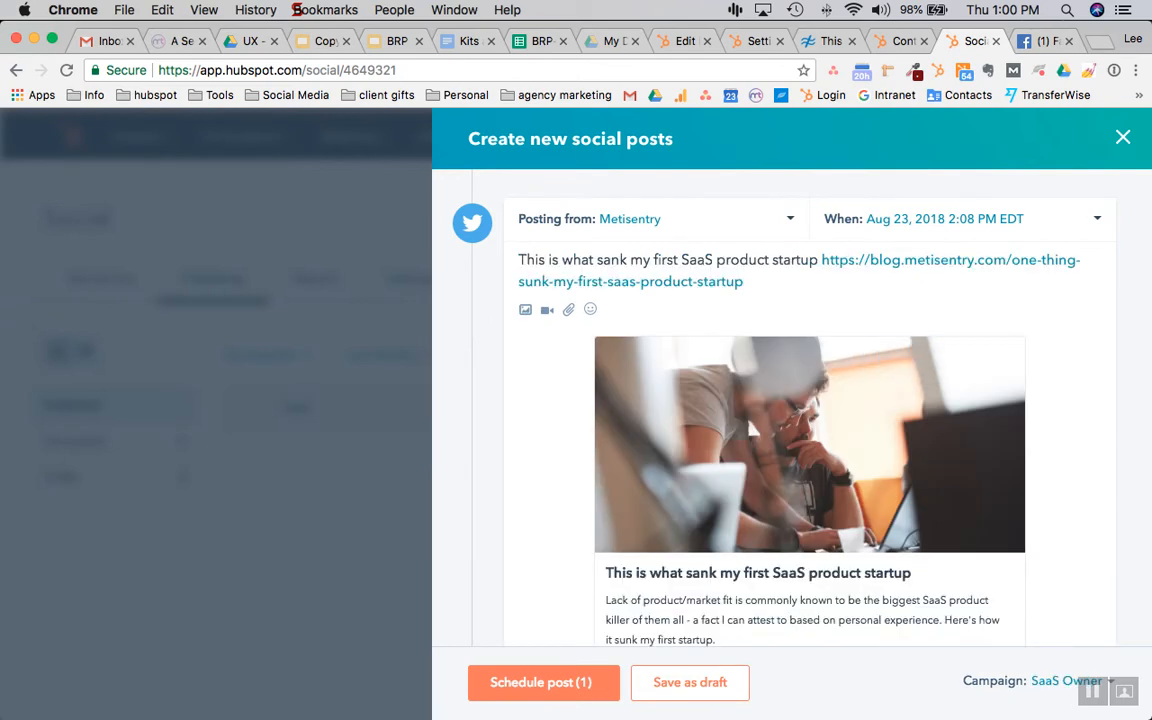
scroll(672, 374, down, 2)
scroll(672, 349, down, 3)
scroll(672, 374, up, 4)
scroll(672, 374, down, 3)
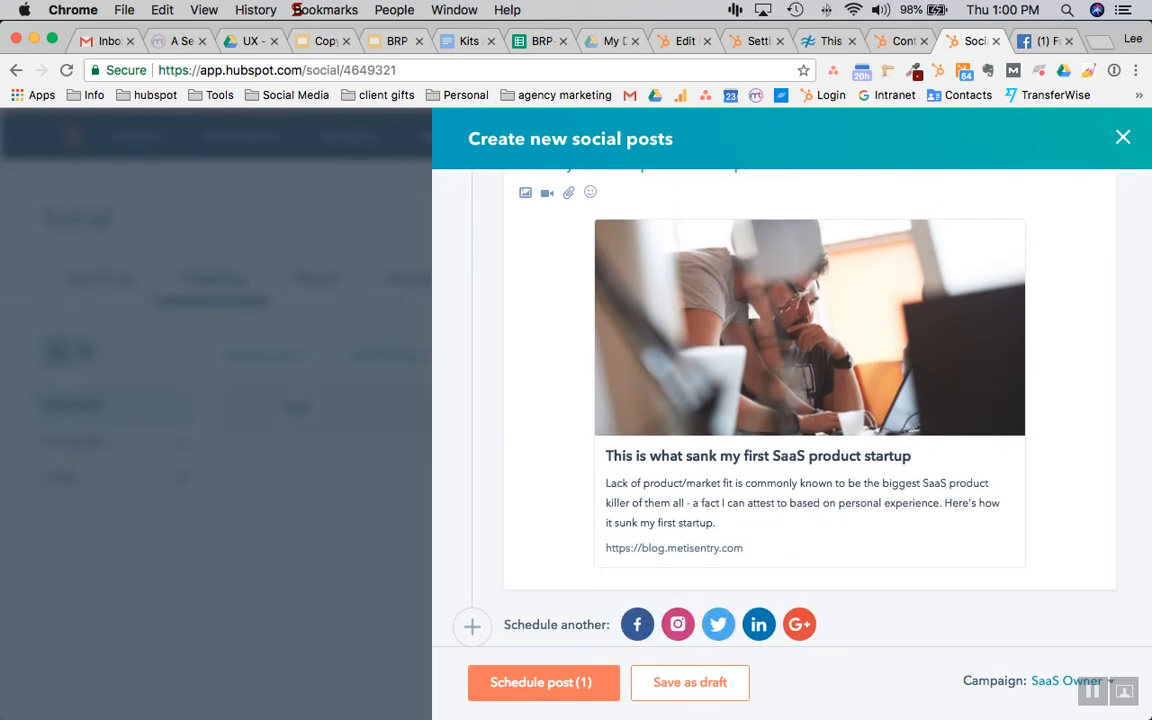
scroll(672, 374, up, 3)
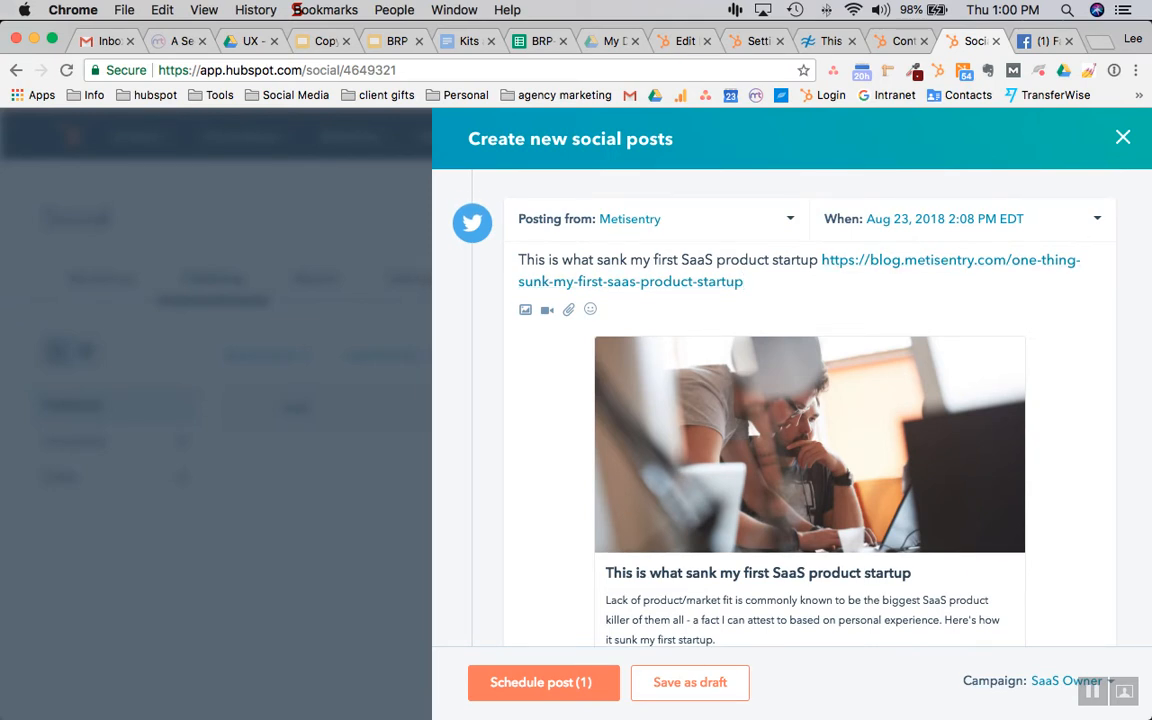
Delete the link from the tweet text, then restore it
key(shift+Left)
key(shift+Left)
key(shift+Left)
drag(721, 282, 822, 261)
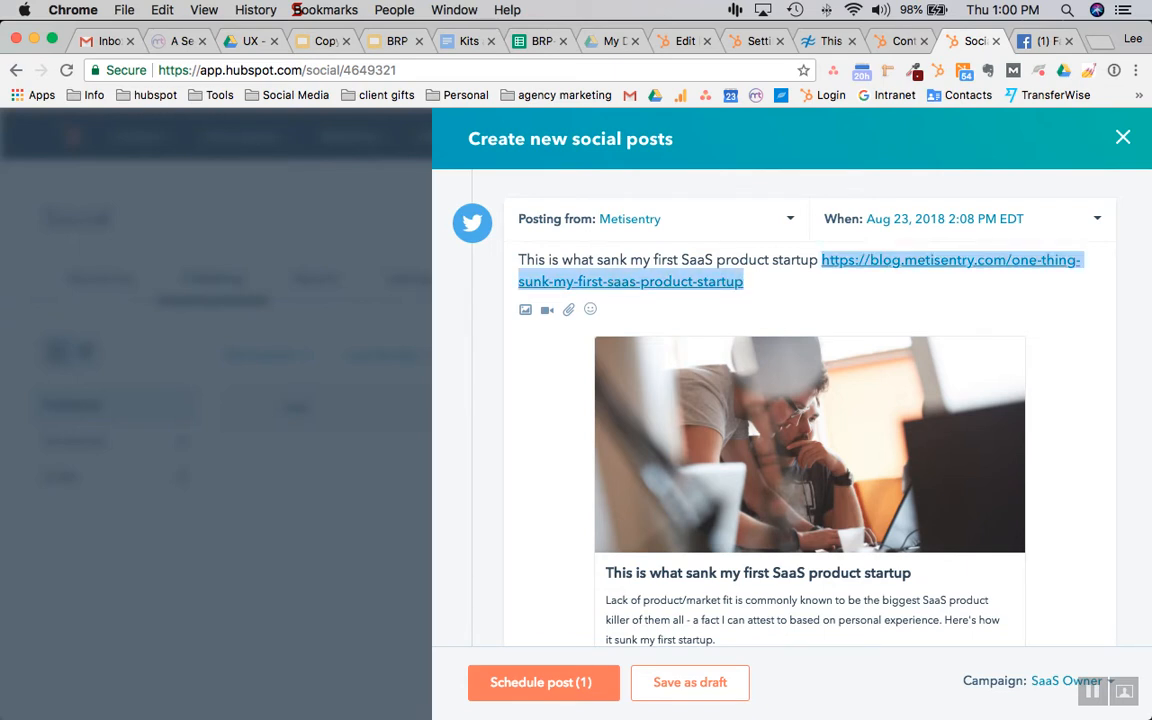
key(BackSpace)
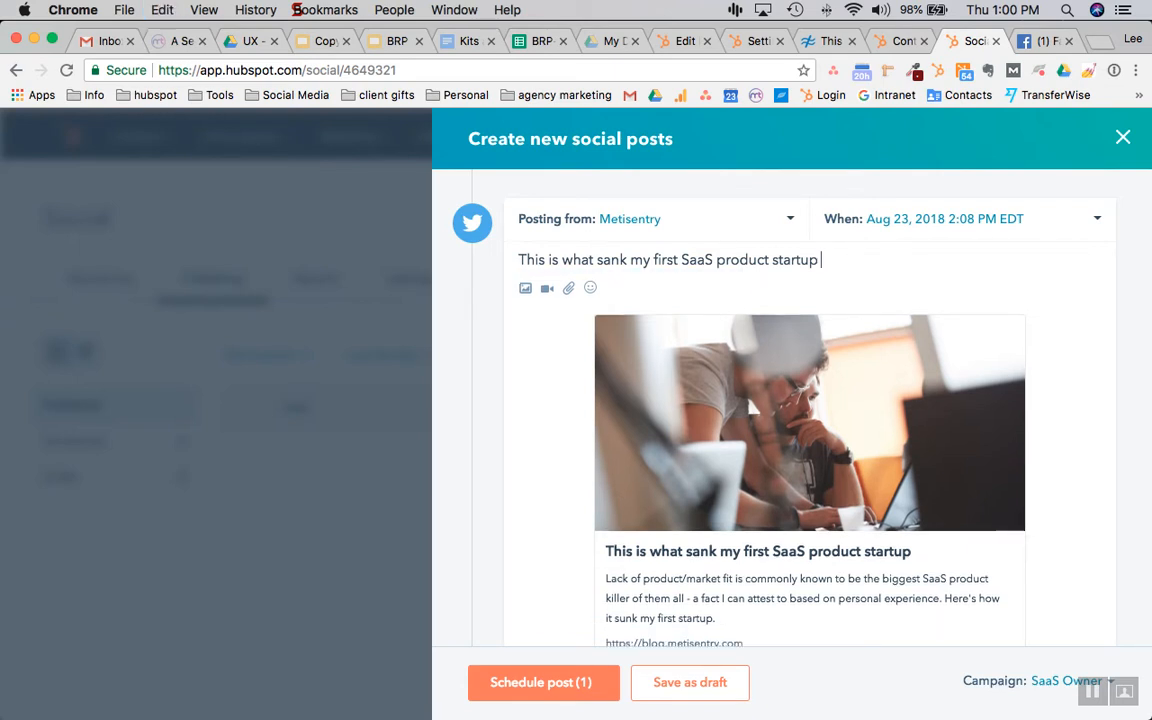
scroll(810, 420, down, 2)
scroll(810, 420, up, 2)
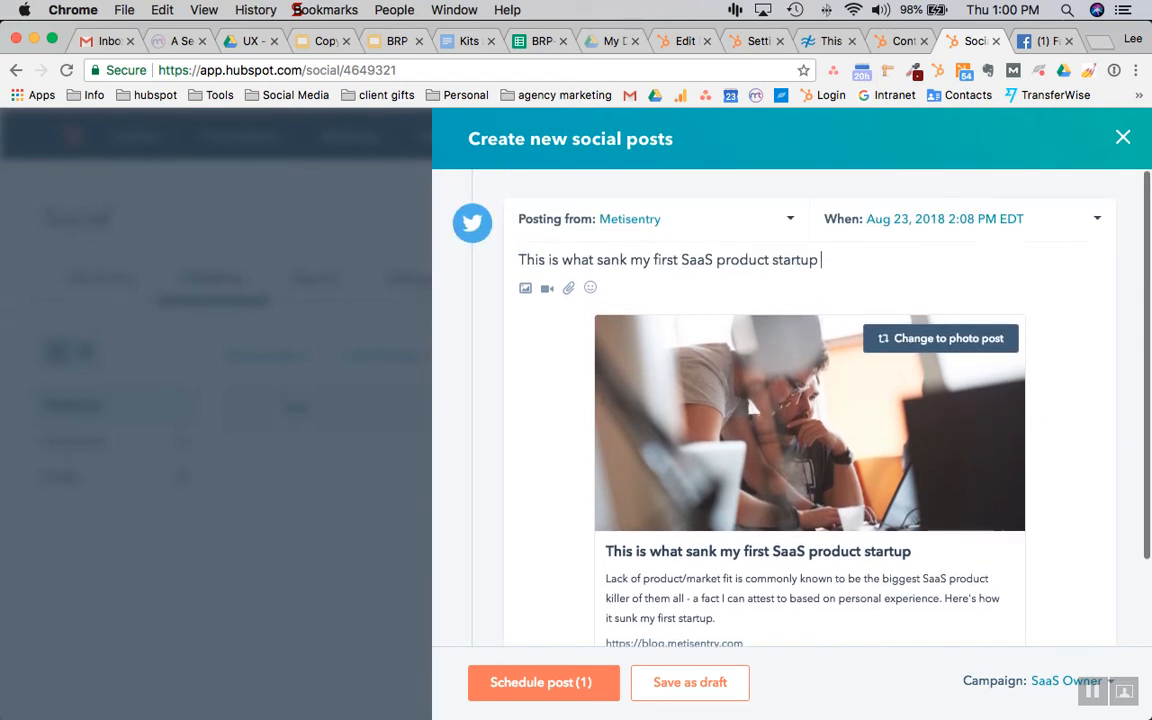
key(super+v)
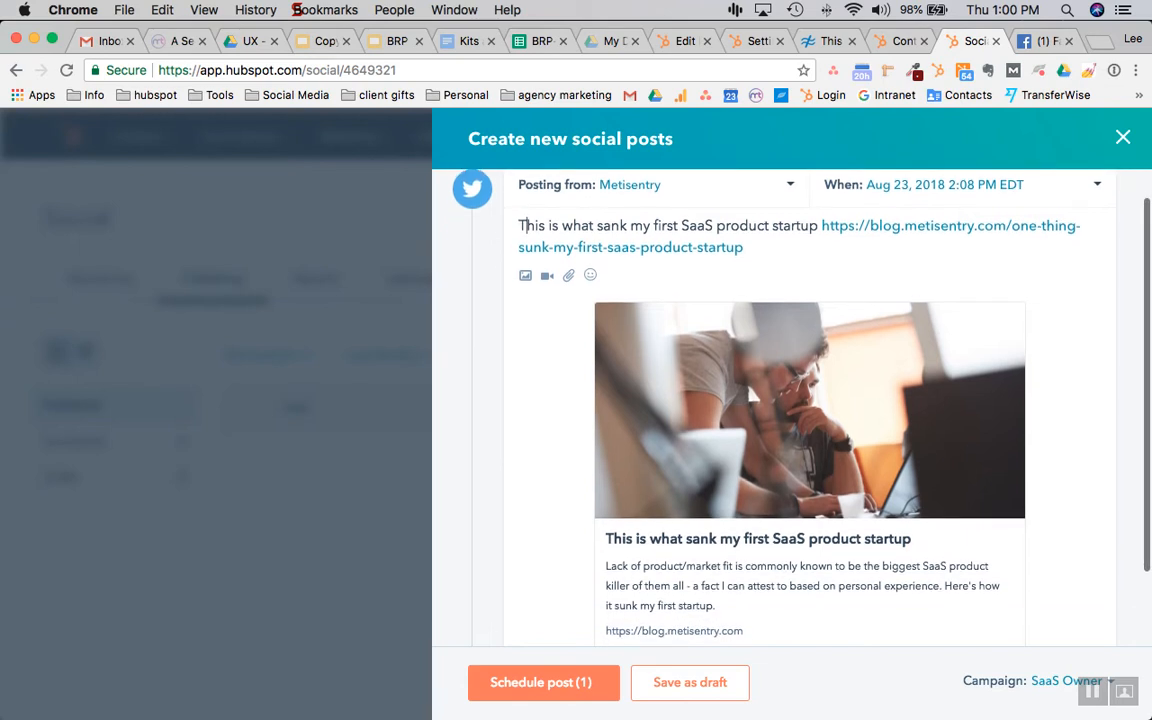
scroll(521, 226, down, 2)
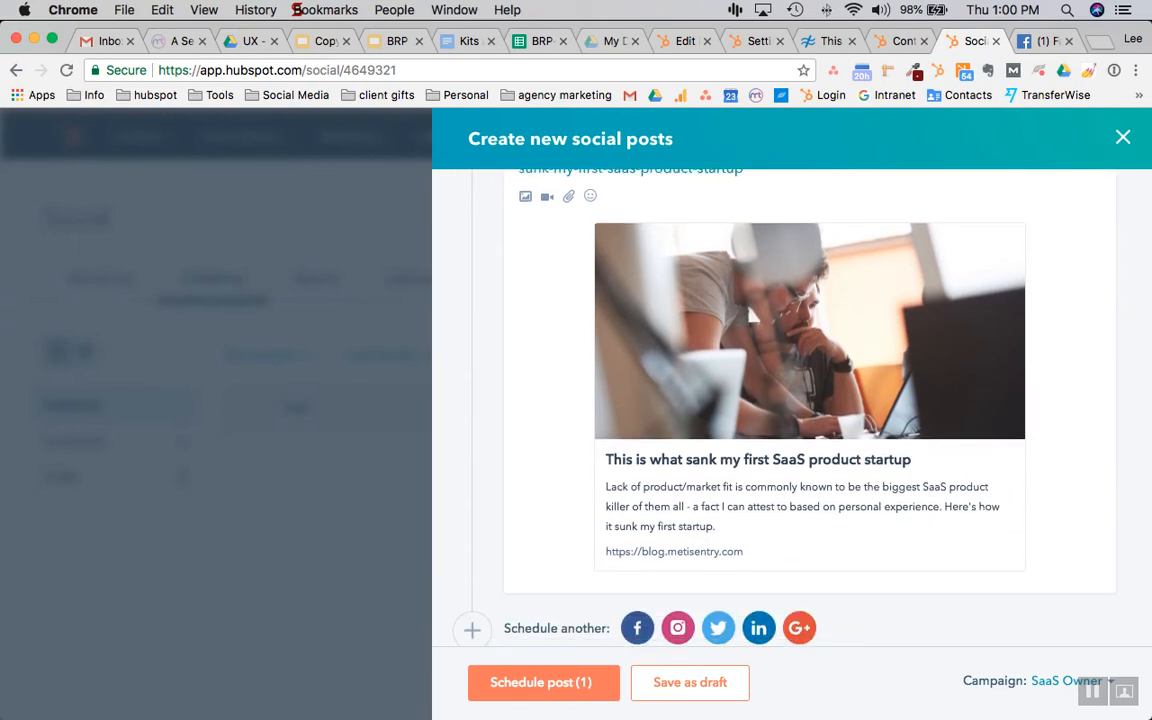
scroll(521, 226, up, 2)
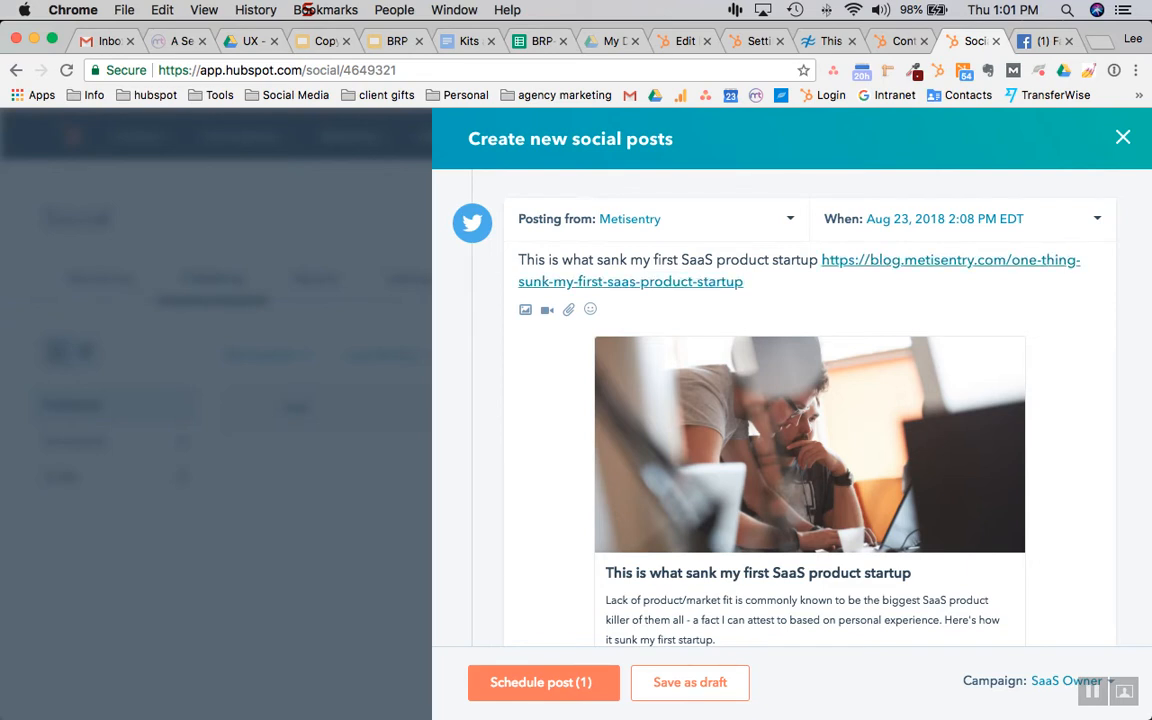
Make the tweet read 'This is what sank my first #SaaS product #startup' before the link
drag(744, 282, 821, 260)
click(681, 260)
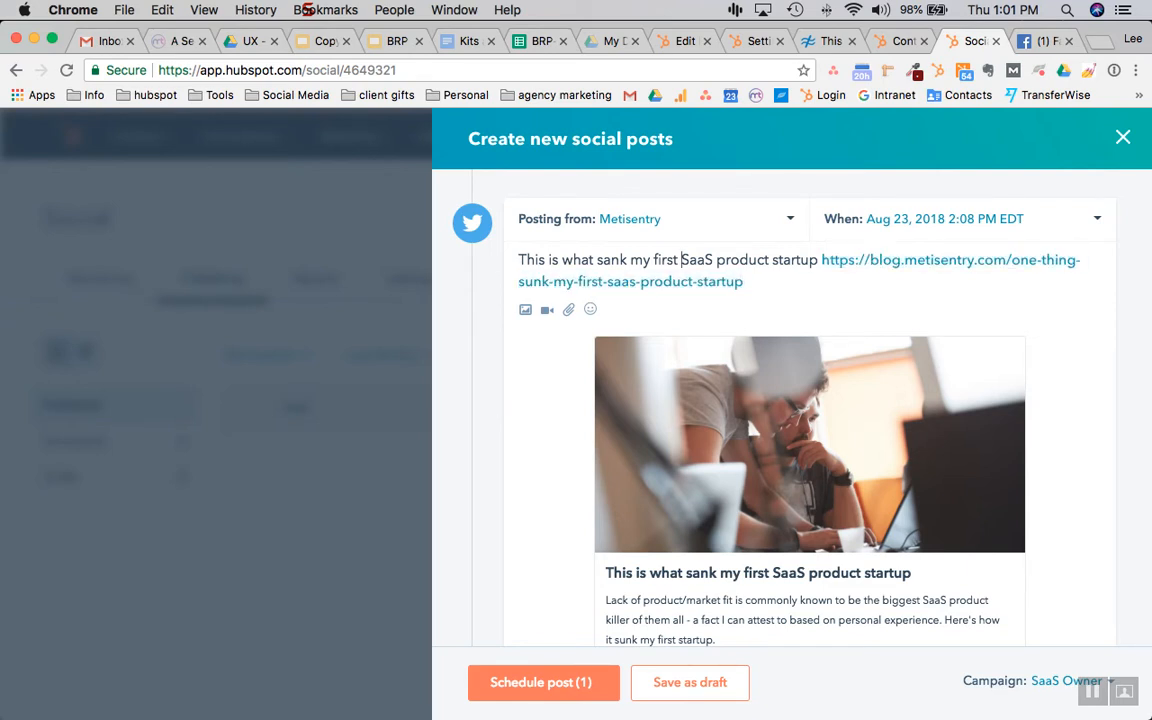
text(#)
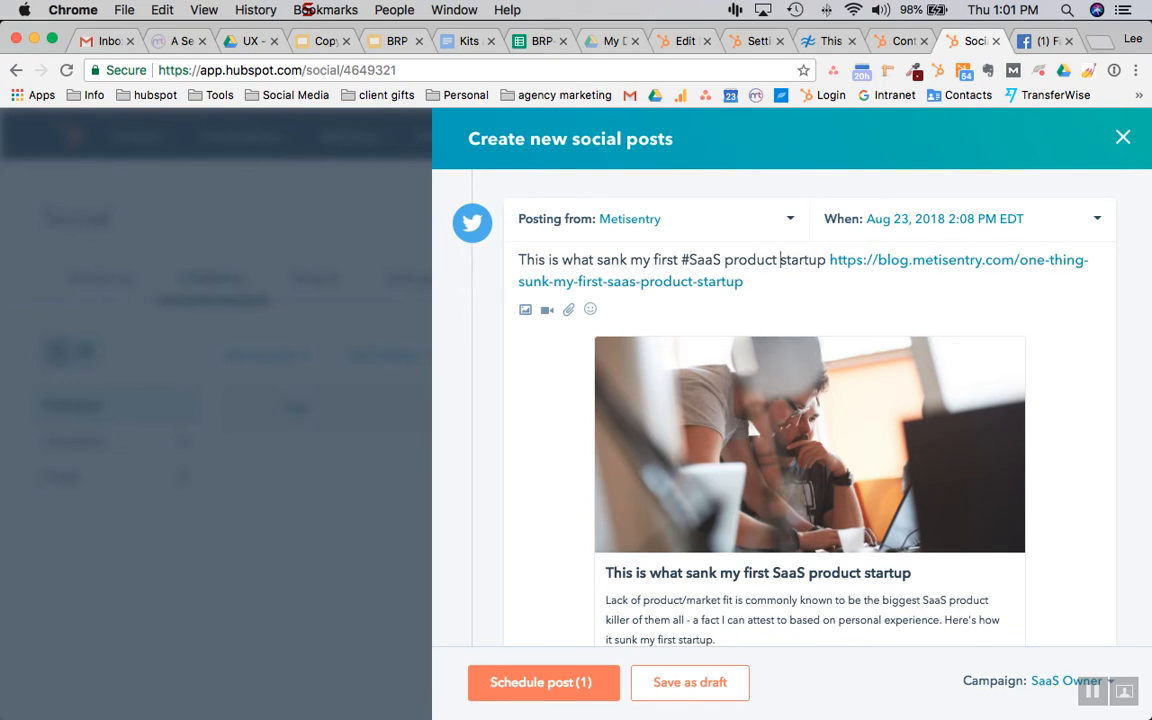
key(alt+Right)
key(alt+Right)
key(Right)
text(#)
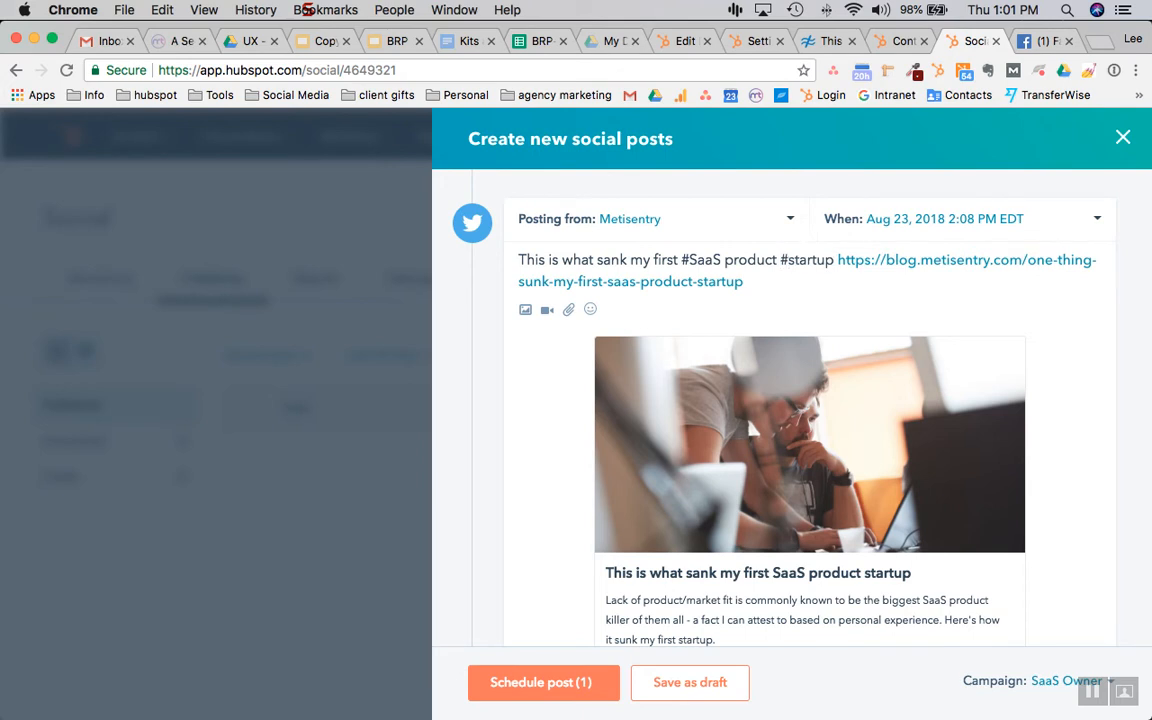
key(Down)
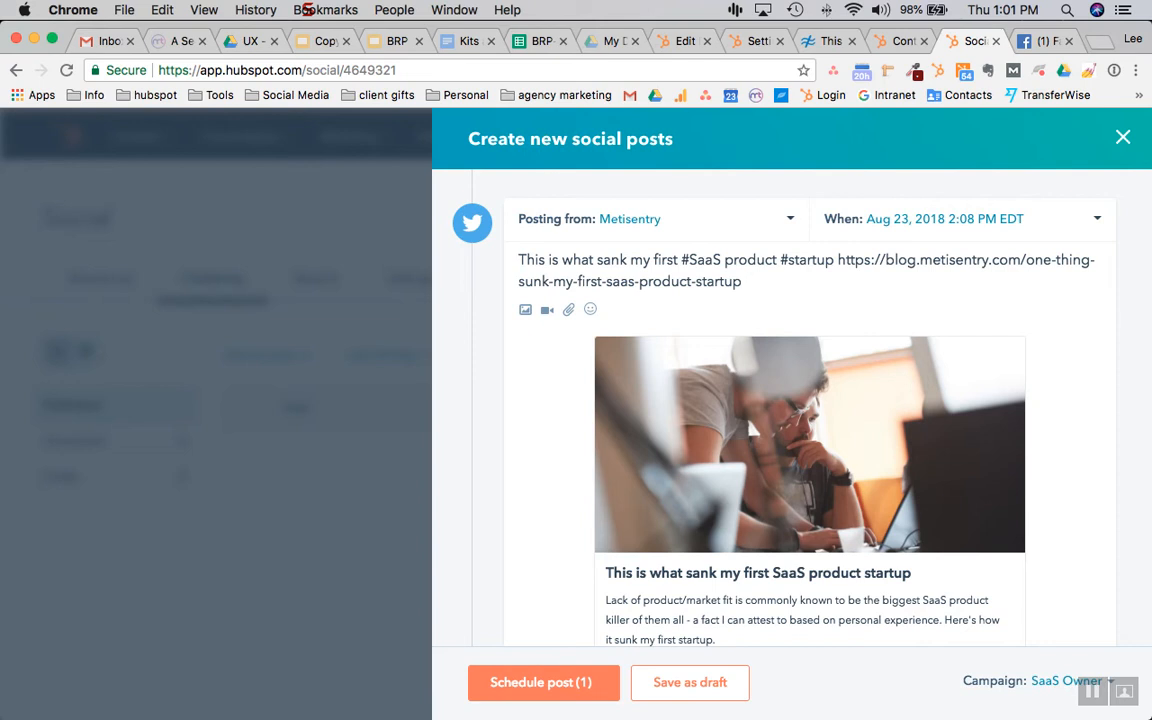
scroll(790, 400, down, 3)
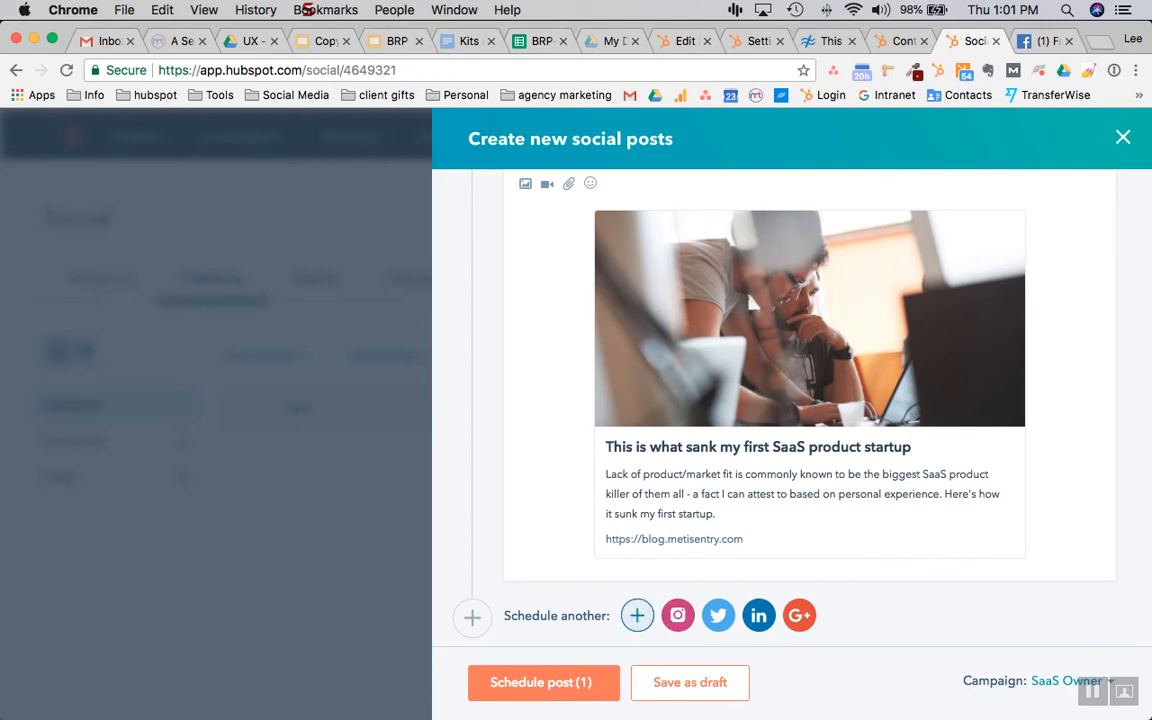
Add a Facebook post to the schedule and delete the blog URL from its text
click(637, 615)
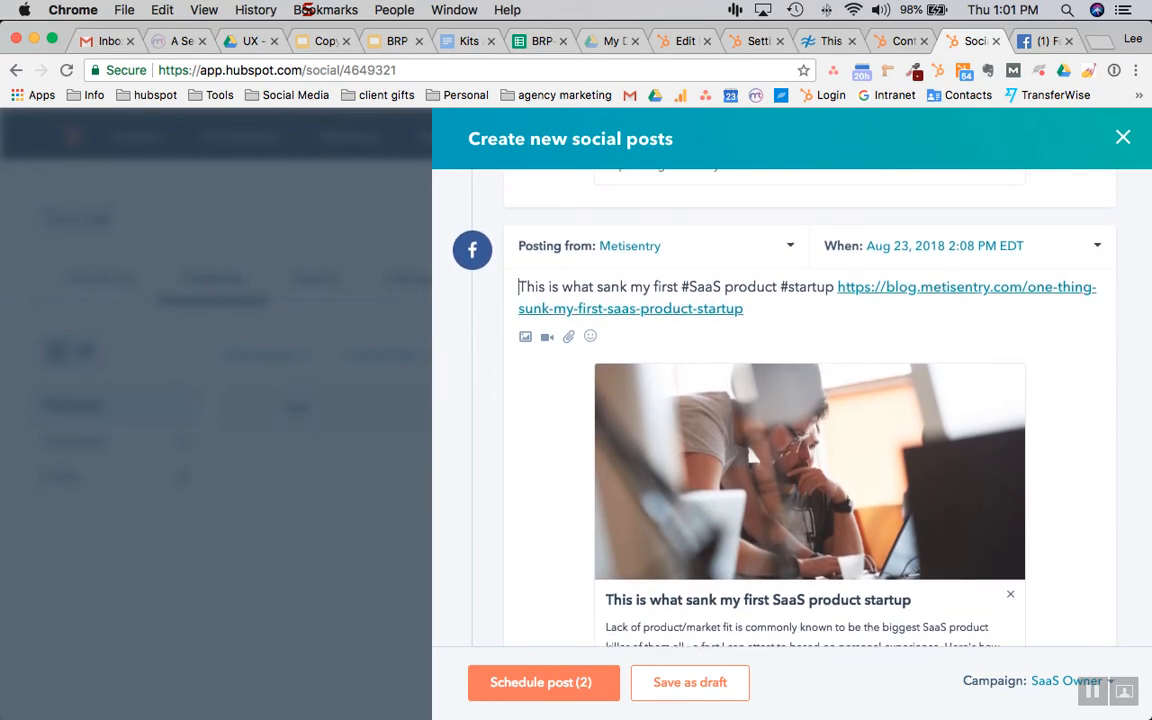
drag(749, 309, 839, 288)
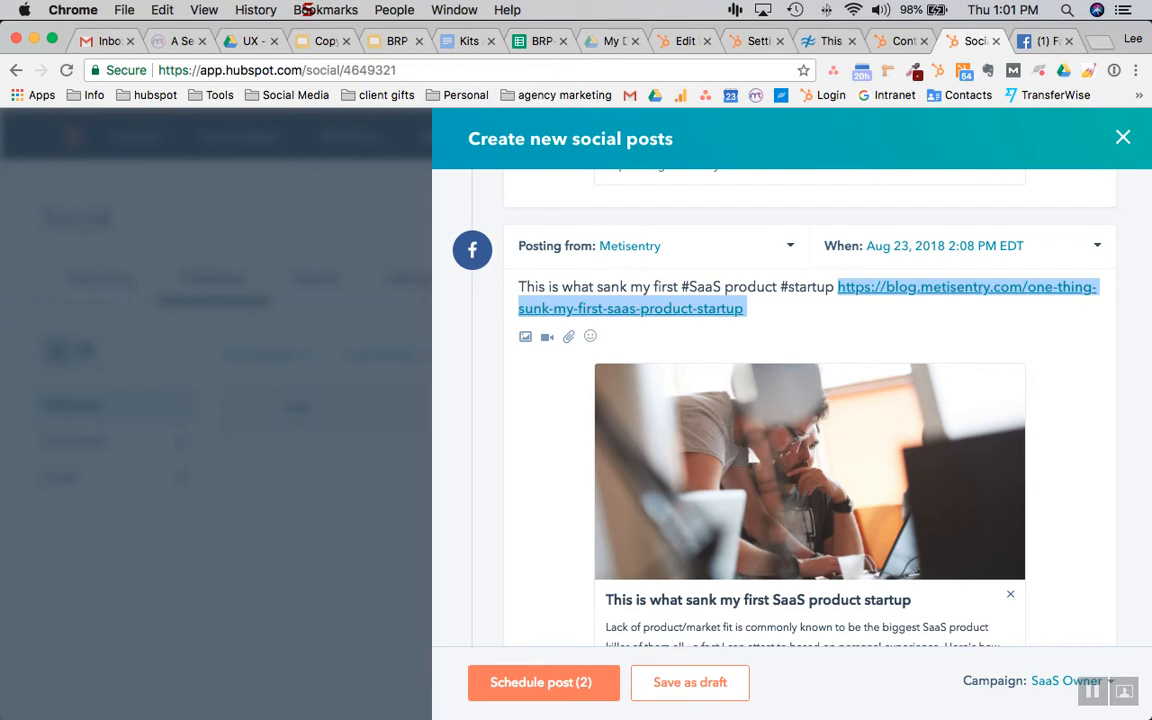
key(BackSpace)
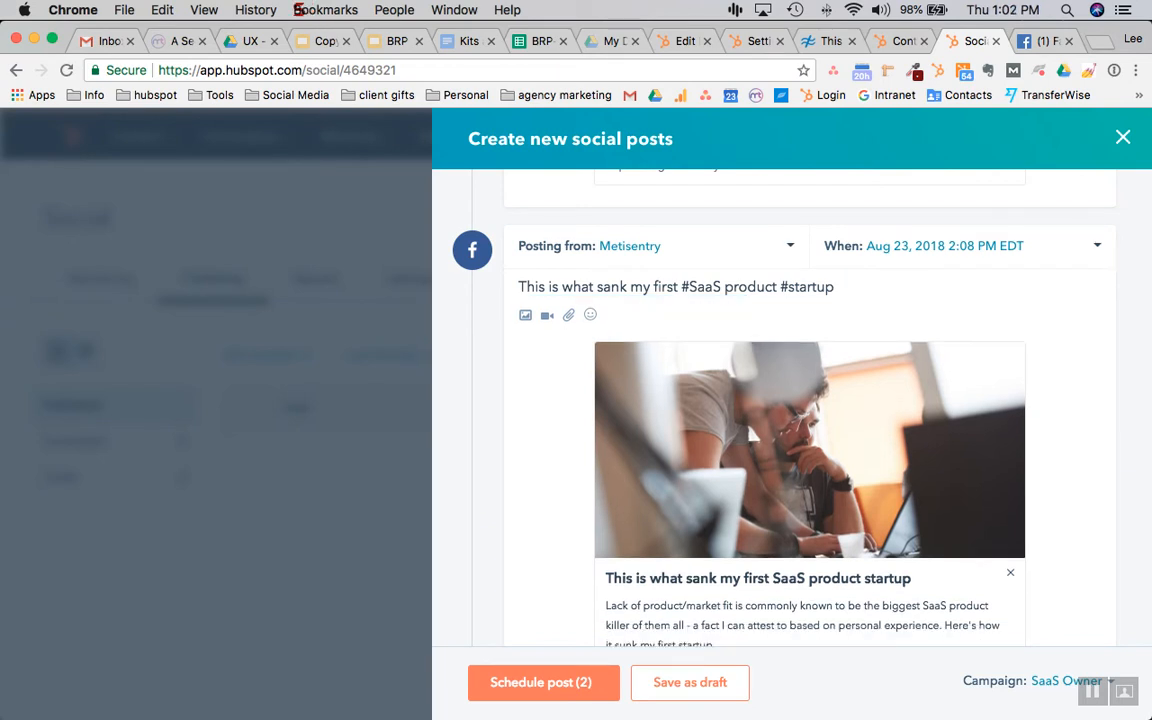
scroll(672, 380, down, 3)
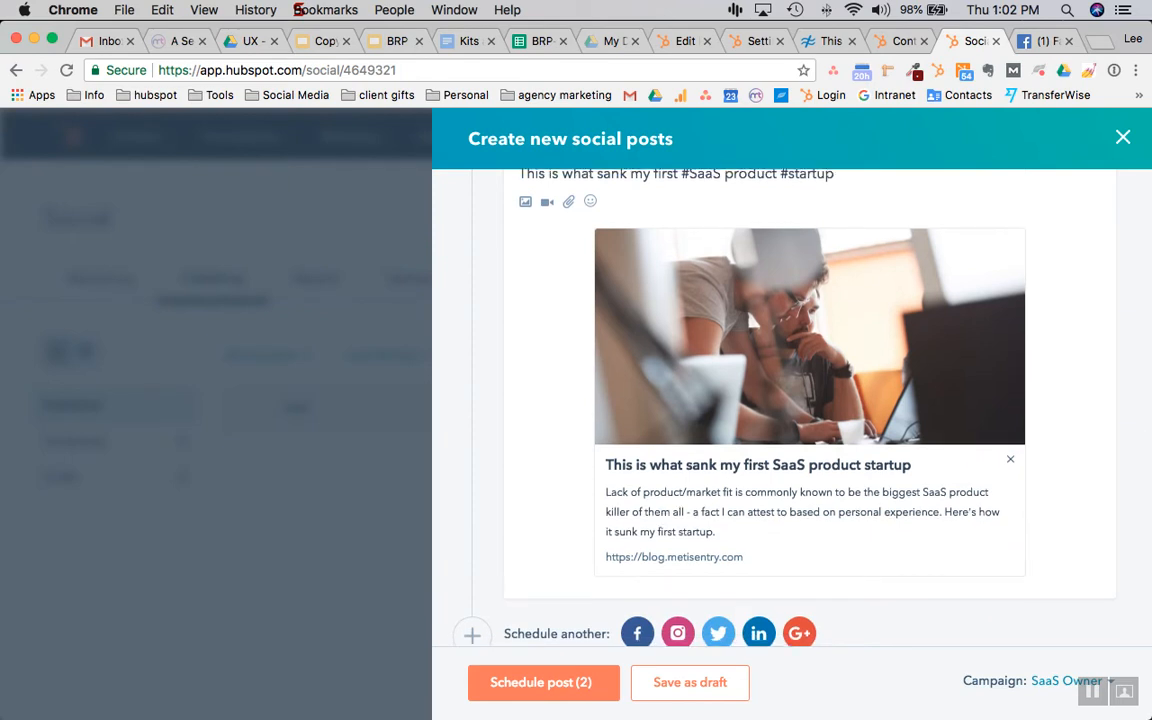
scroll(672, 300, up, 3)
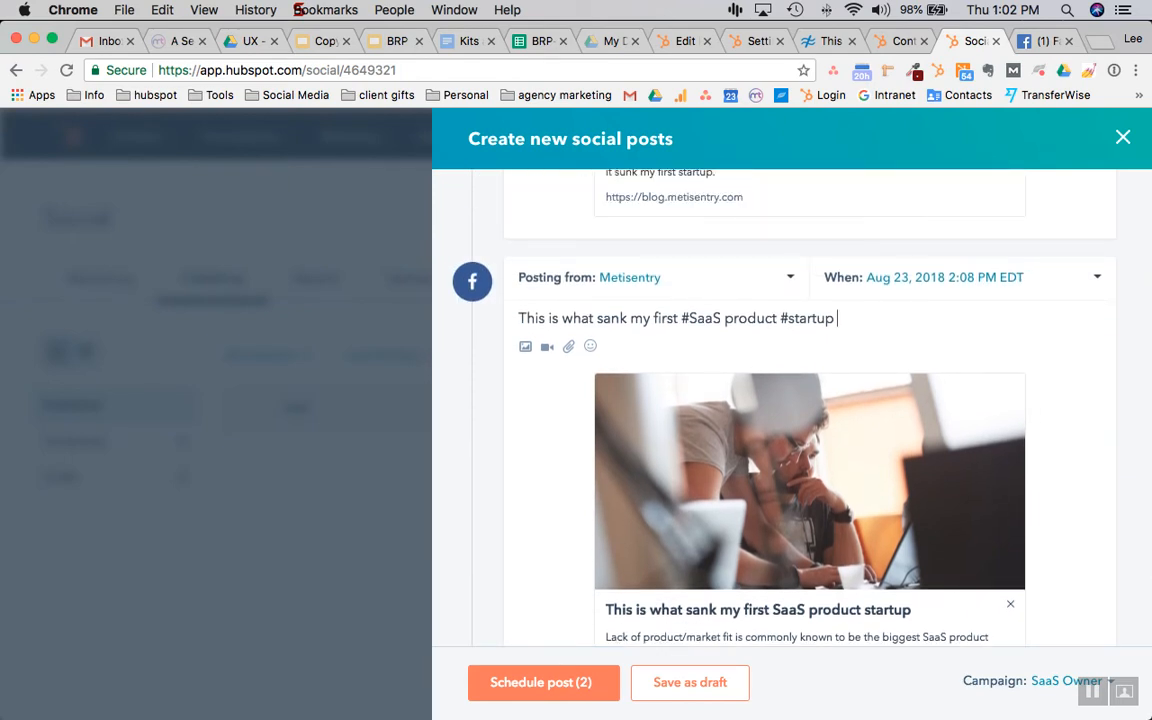
Replace the Facebook text with 'In the first post from our brand new blog…' introducing the CEO's SaaS advice
key(shift+alt+Left)
key(shift+alt+Left)
key(shift+alt+Left)
key(shift+alt+Left)
key(shift+alt+Left)
key(shift+alt+Left)
key(shift+alt+Left)
key(shift+alt+Left)
key(shift+alt+Left)
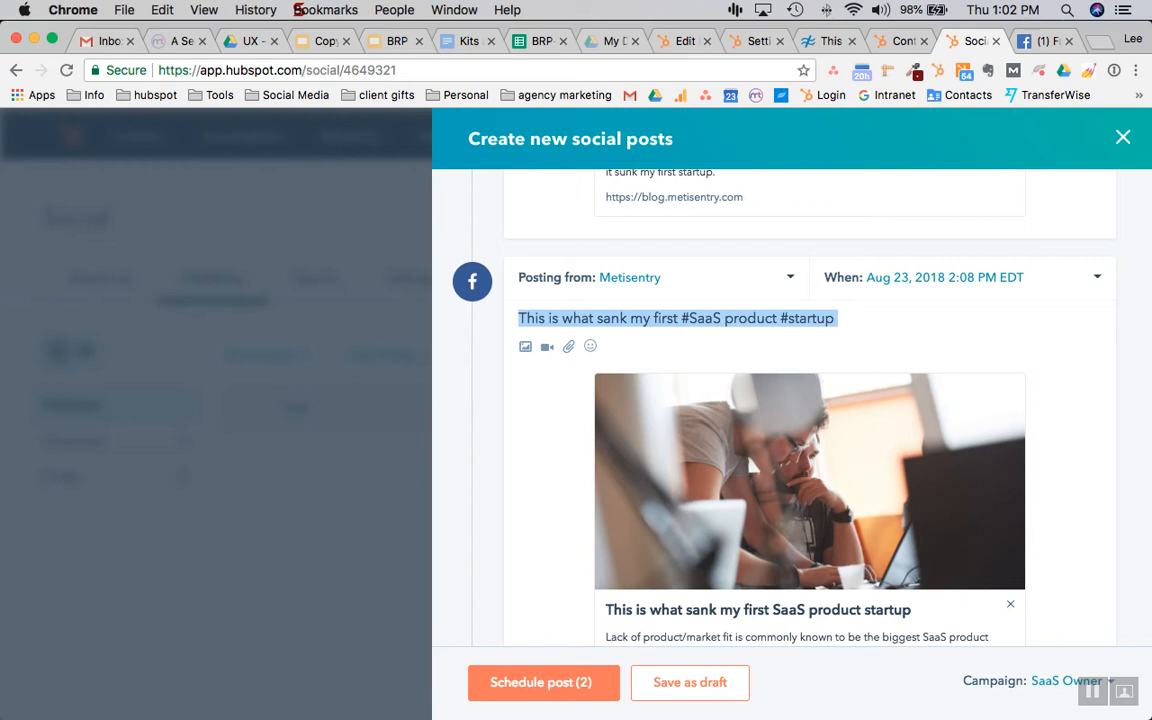
text(TYhe)
key(BackSpace)
key(BackSpace)
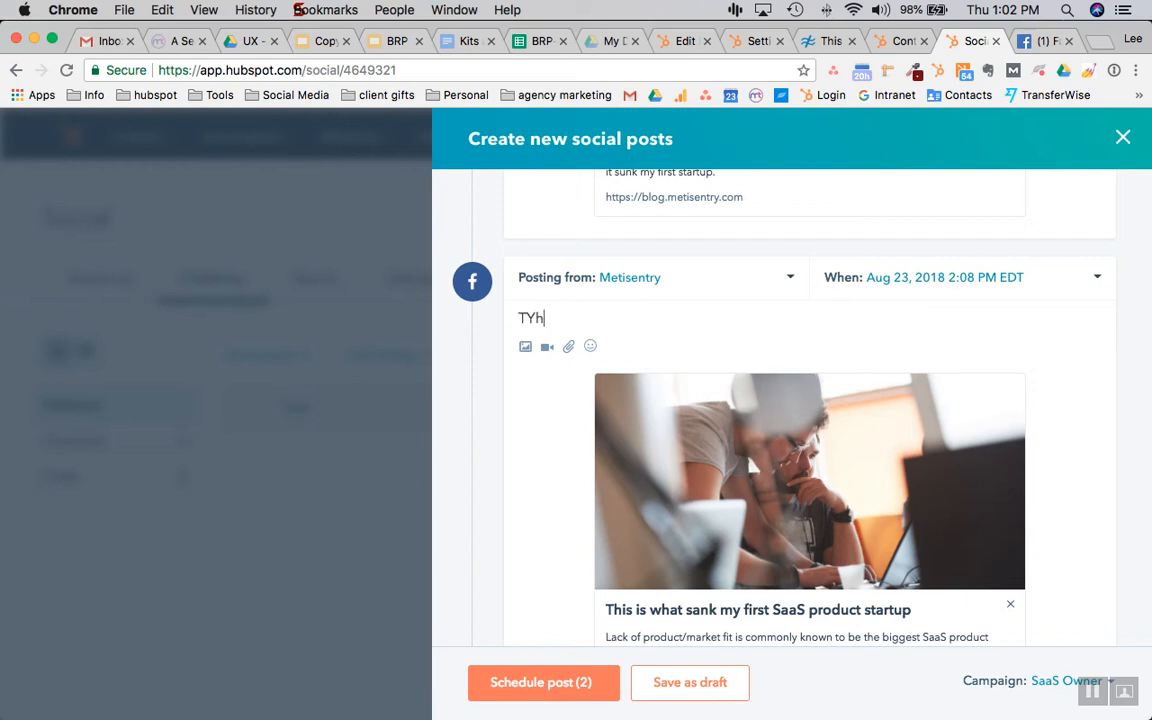
key(BackSpace)
key(BackSpace)
text(In the fir)
key(BackSpace)
key(BackSpace)
text(irst post)
key(BackSpace)
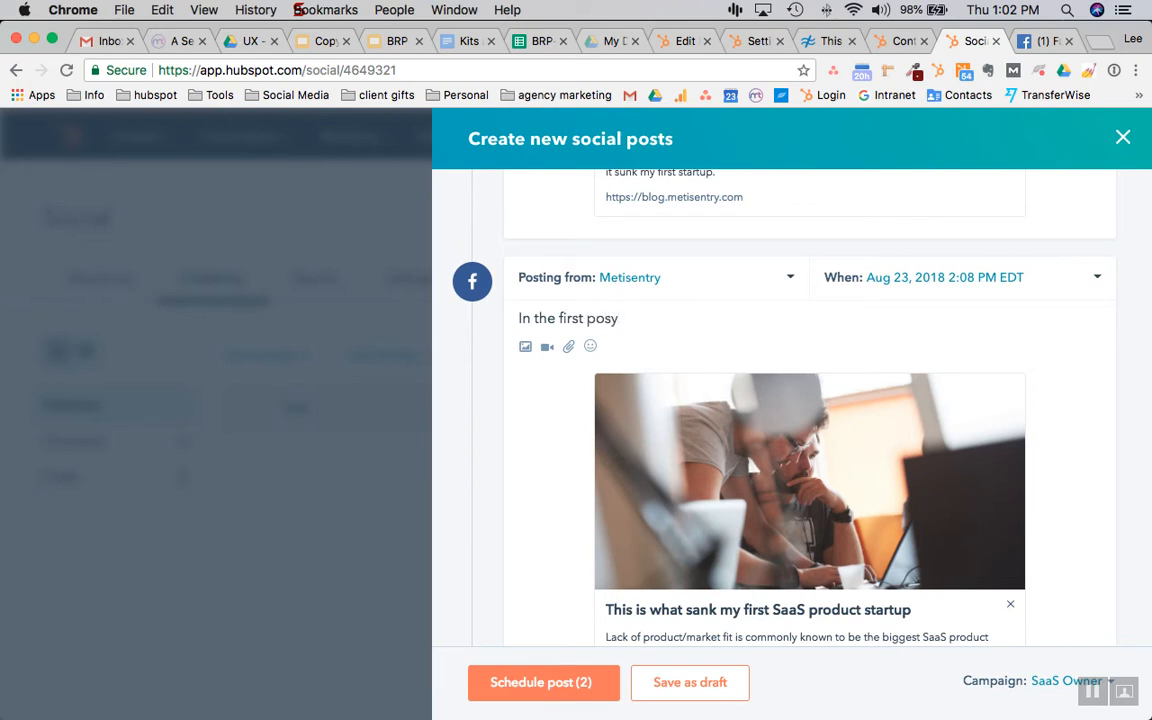
text(t from our brand new b)
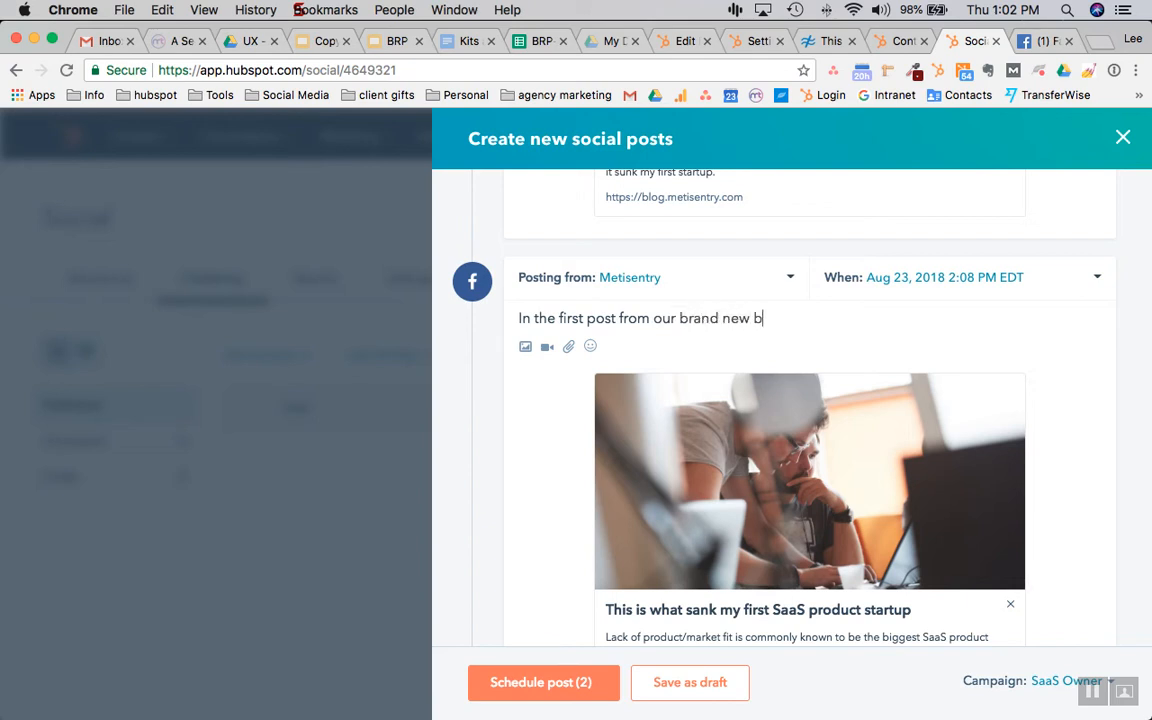
text(log, our very own founder and CEO)
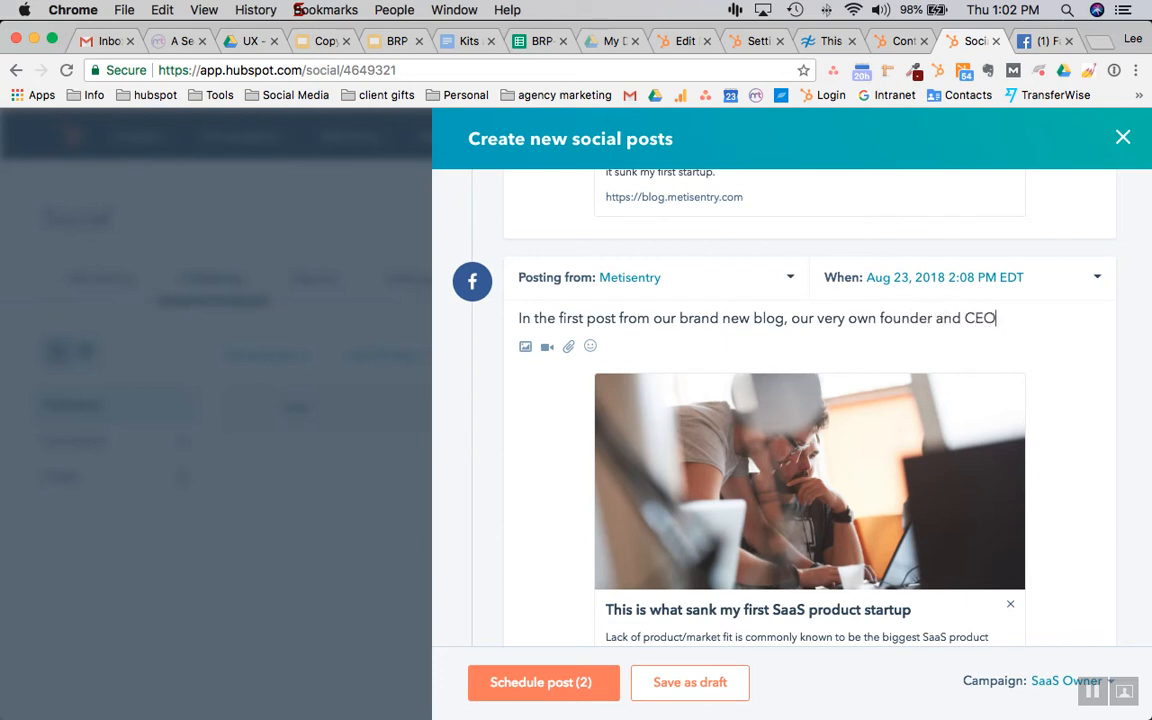
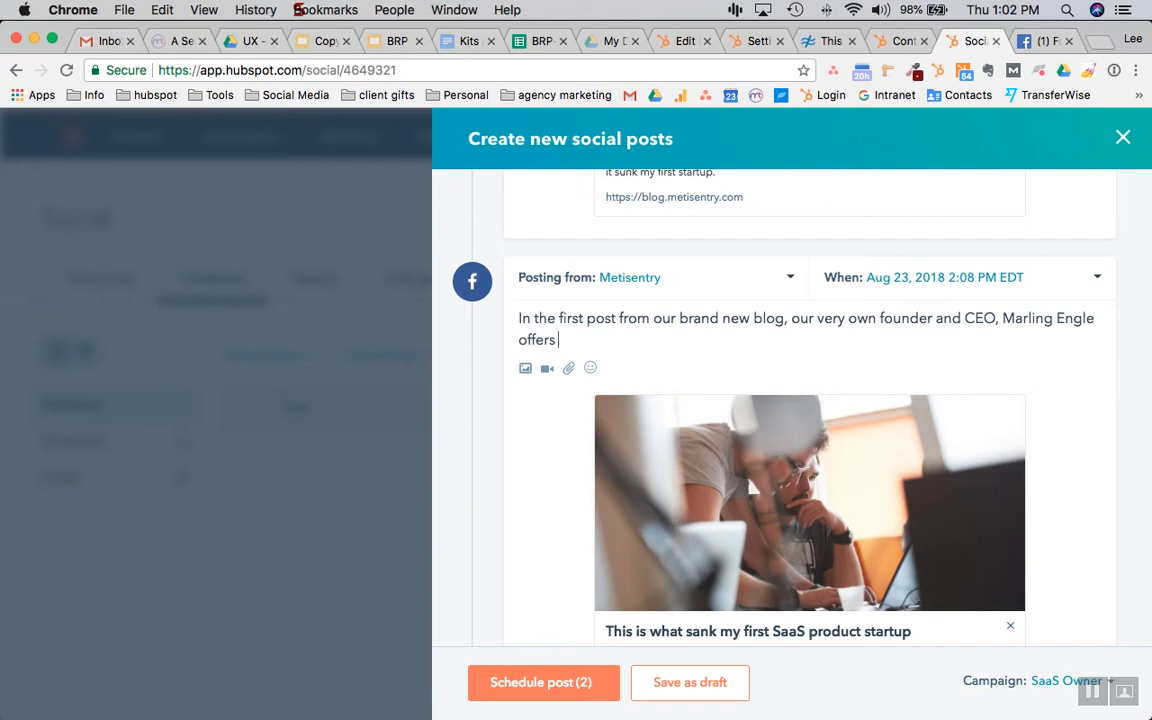
text(valuable advice)
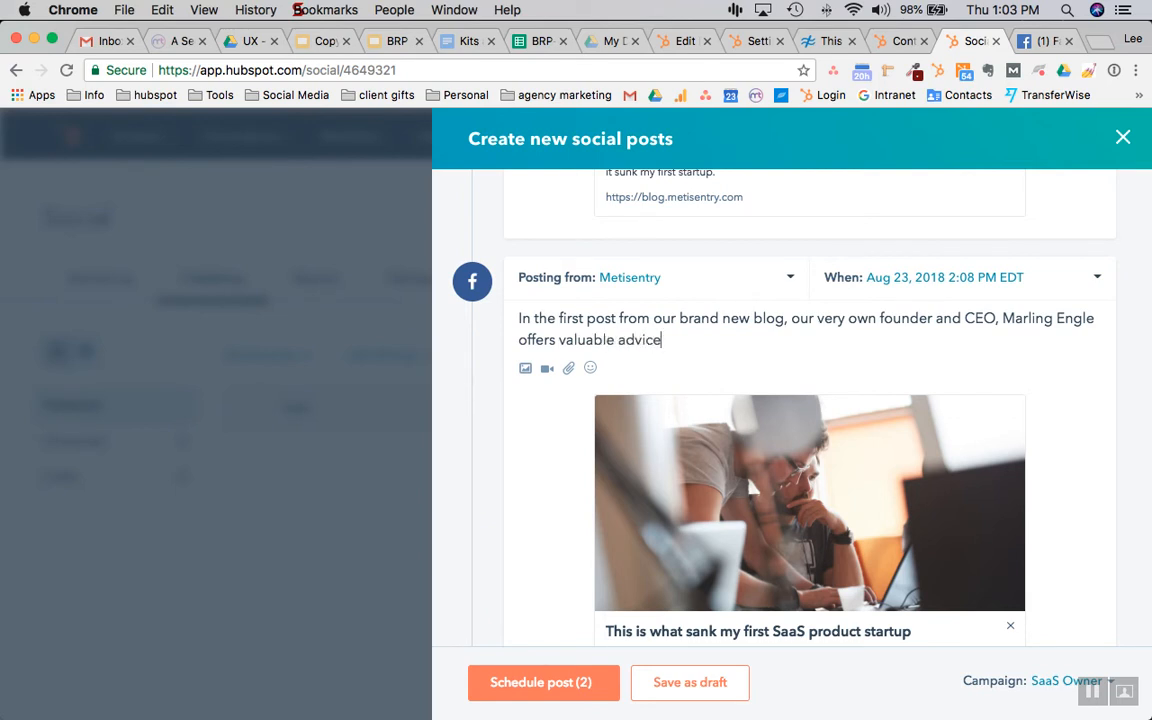
text( on)
key(BackSpace)
key(BackSpace)
key(BackSpace)
text(f)
key(BackSpace)
text(based on one of)
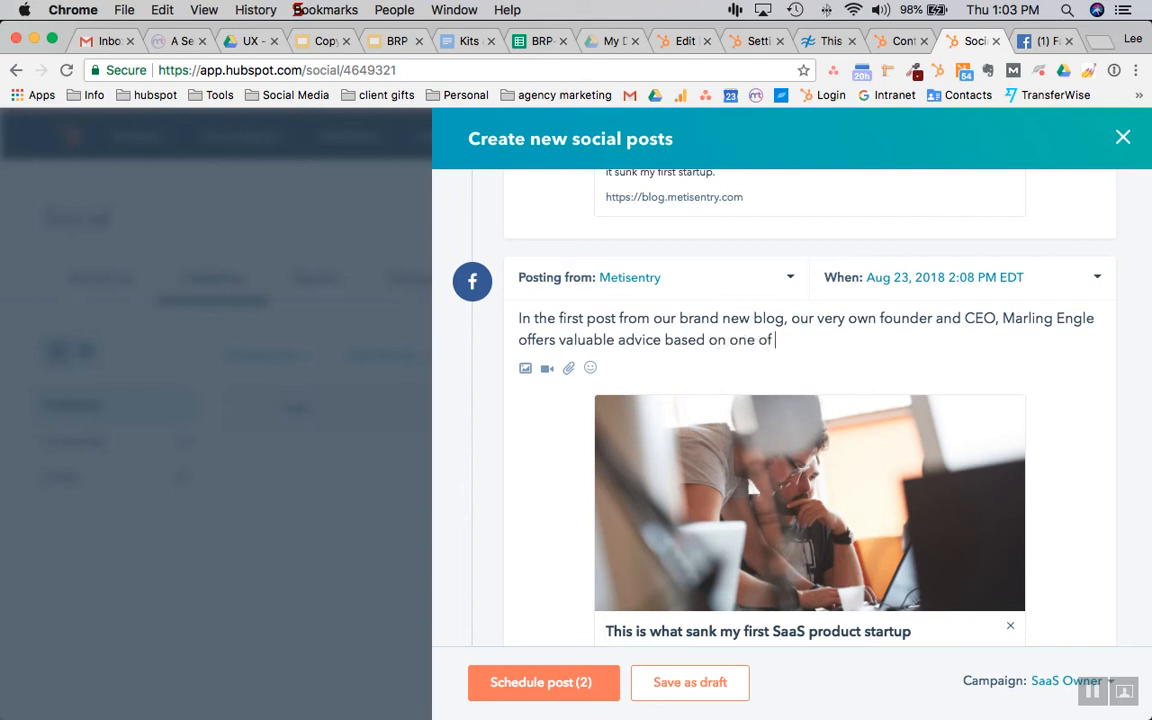
text( his early forays int)
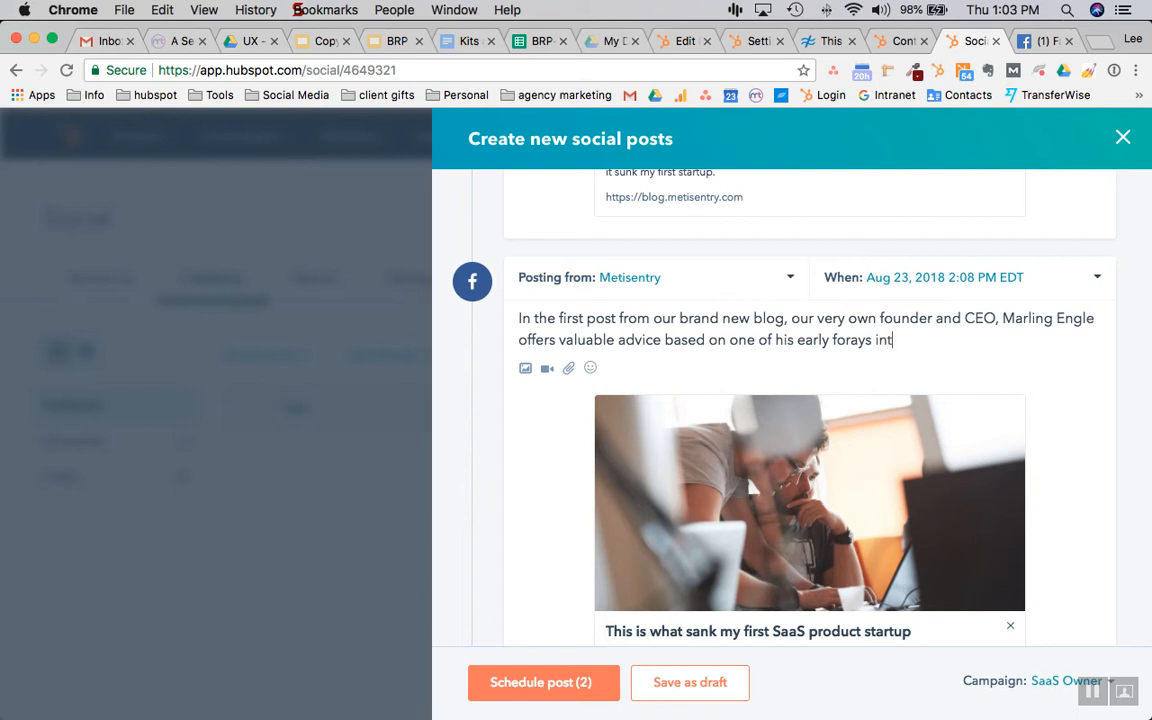
text(o SaaS products)
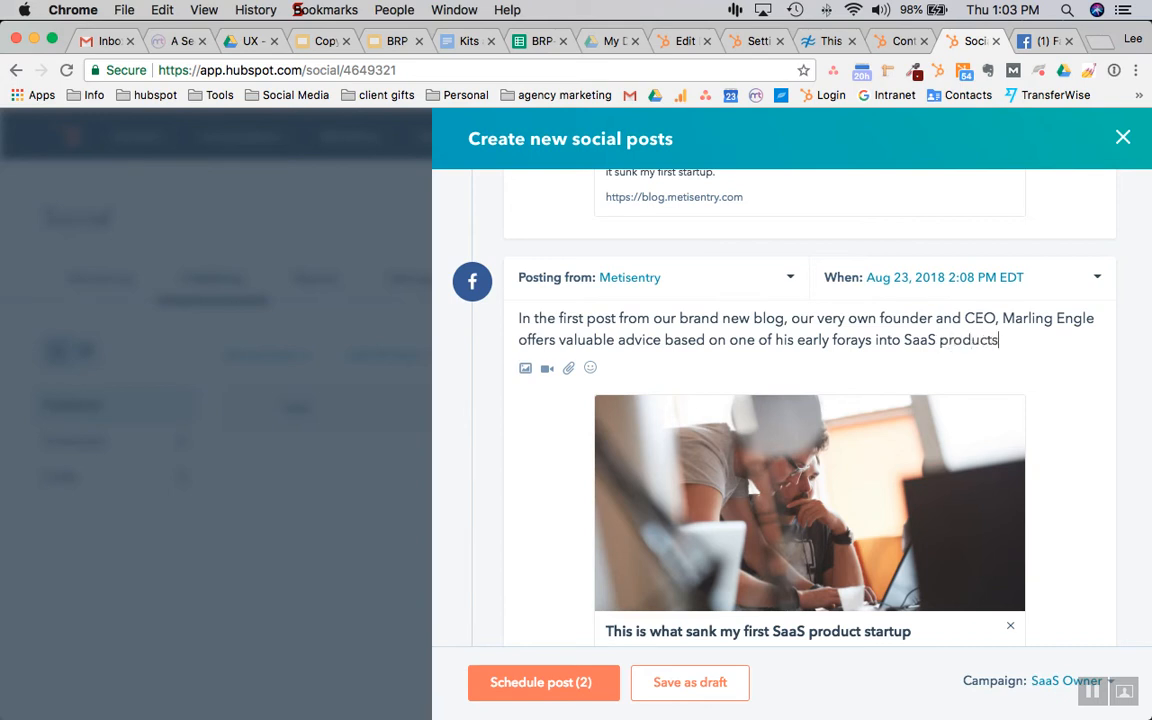
text(.)
scroll(792, 408, down, 1)
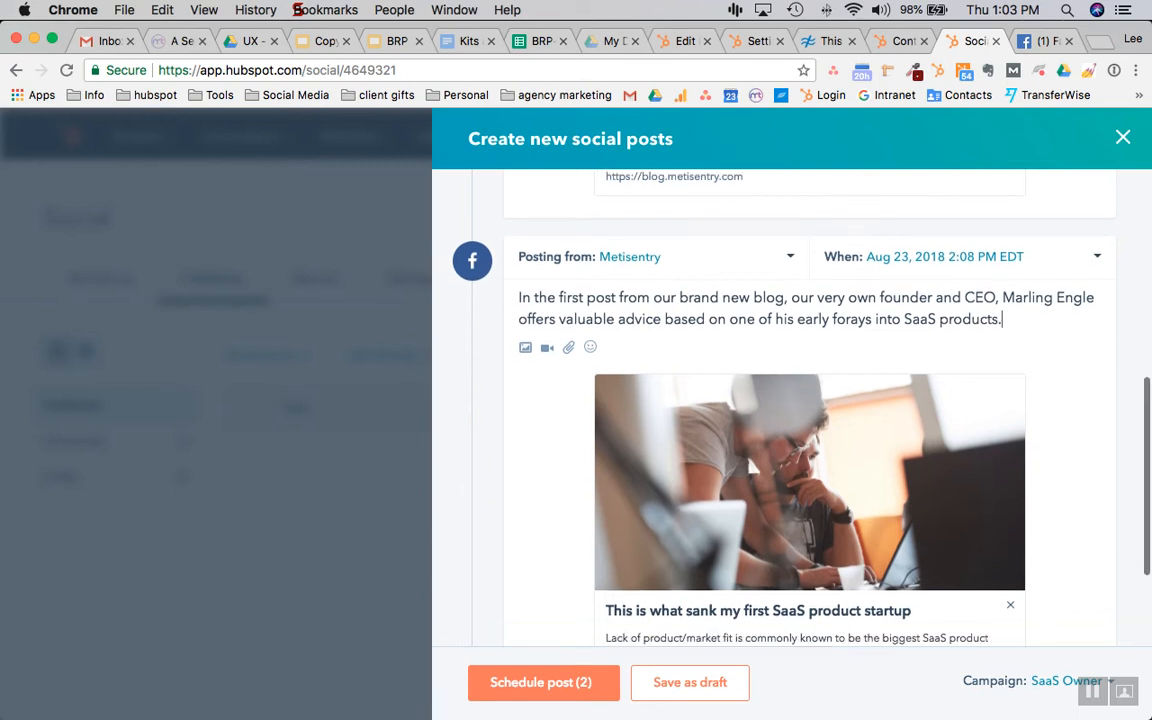
scroll(672, 409, down, 5)
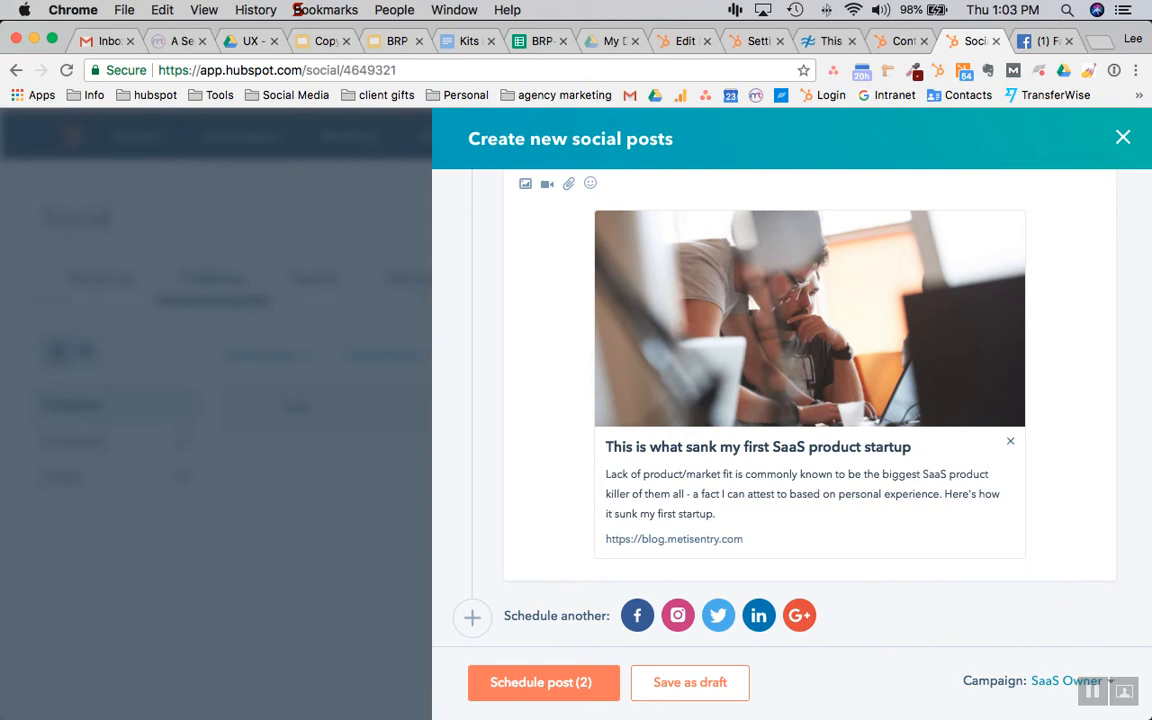
Add a LinkedIn post and paste in the blog link copied from the Twitter post
click(758, 615)
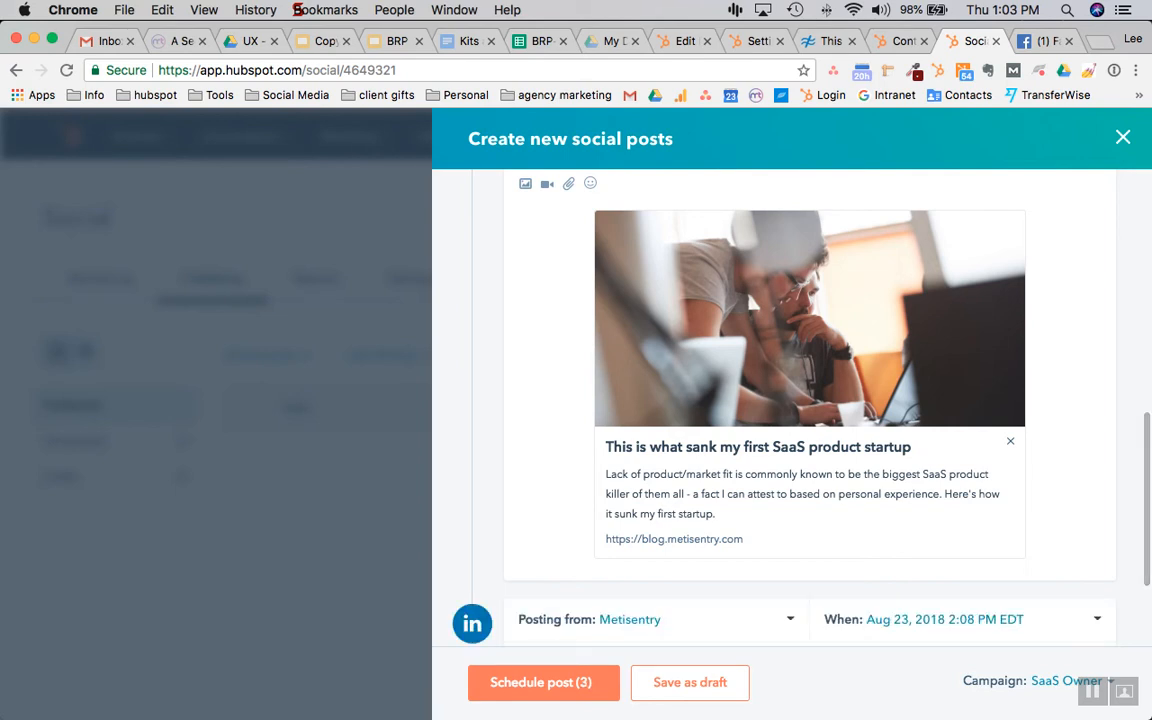
scroll(760, 400, down, 2)
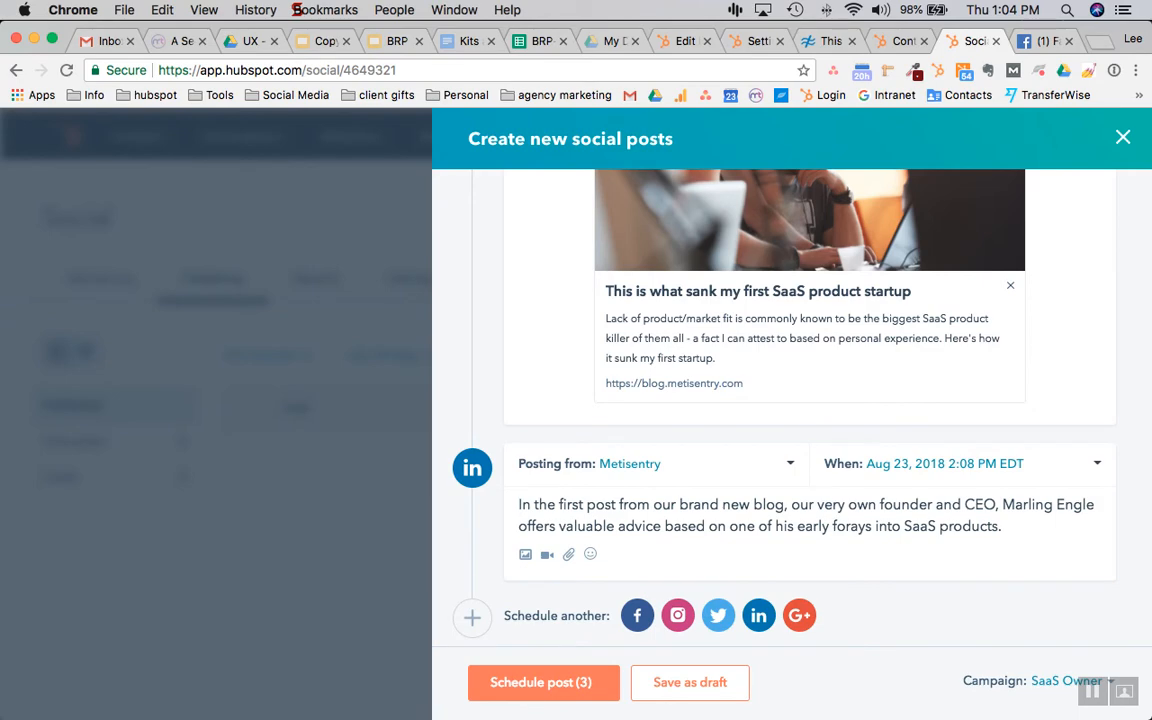
scroll(672, 400, up, 10)
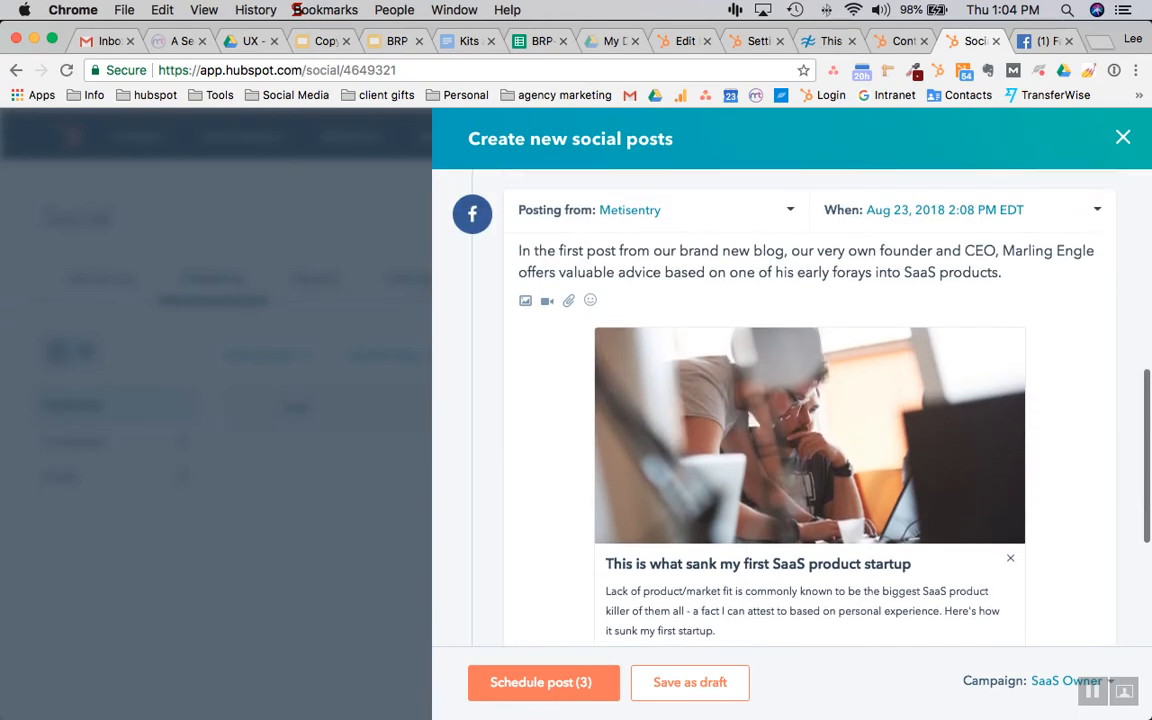
scroll(672, 330, up, 5)
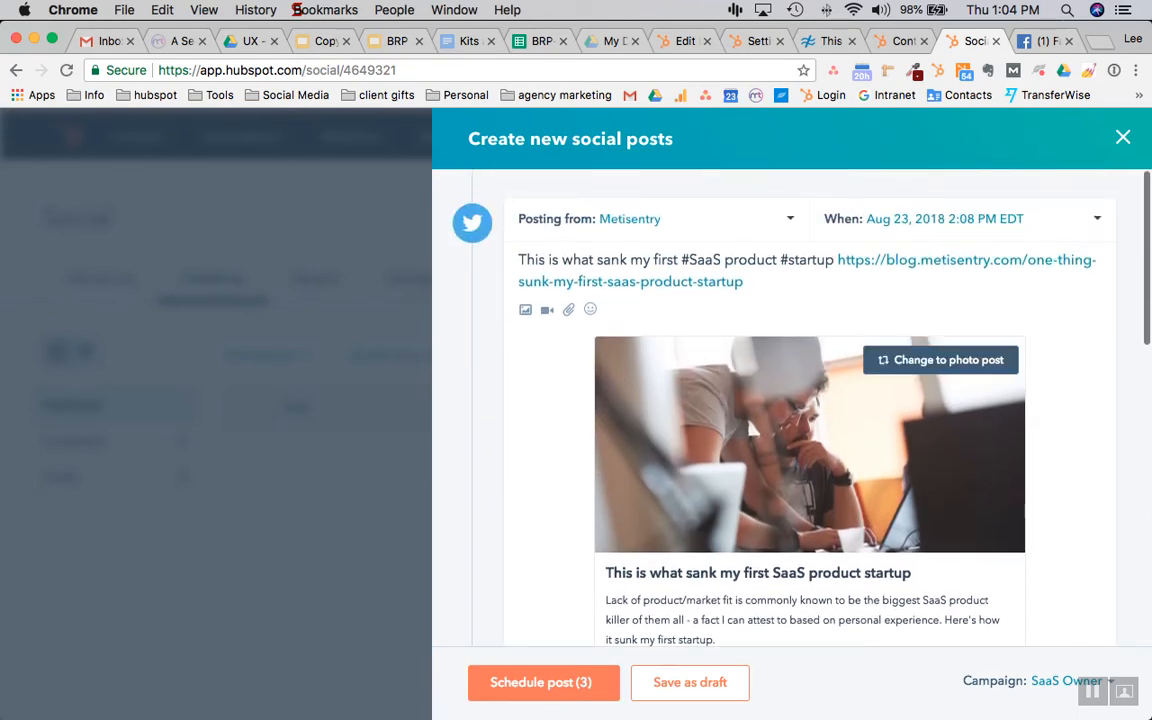
drag(841, 261, 748, 282)
key(super+c)
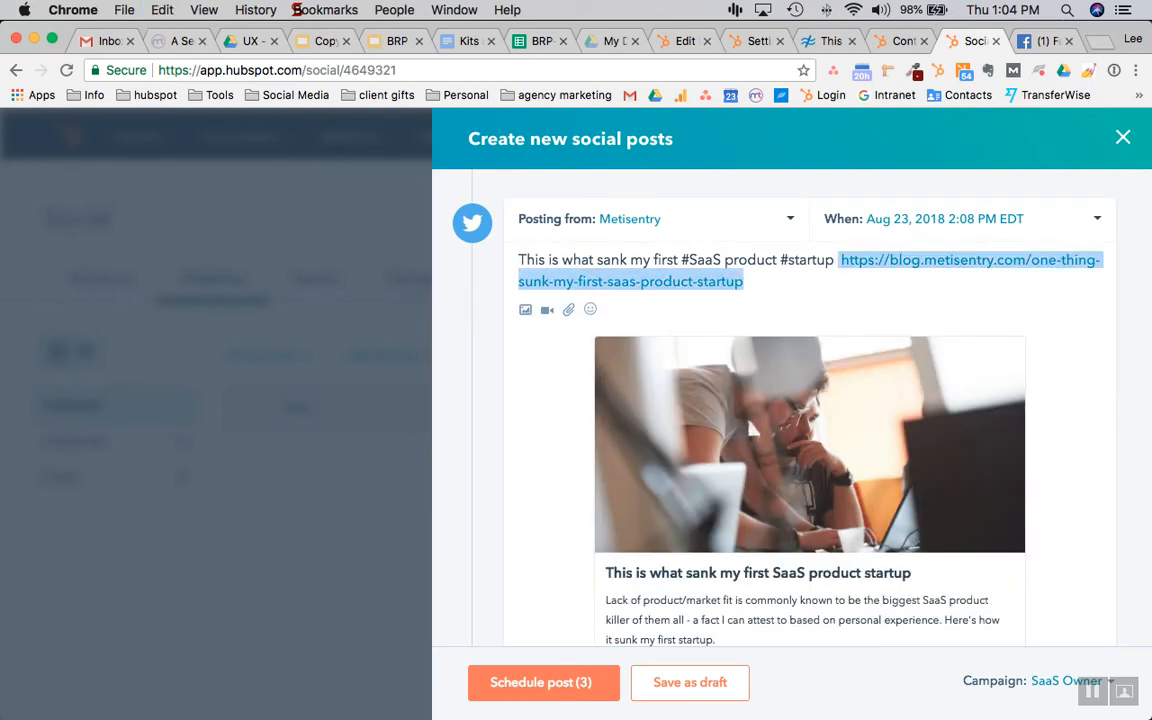
scroll(672, 374, down, 6)
scroll(672, 532, down, 5)
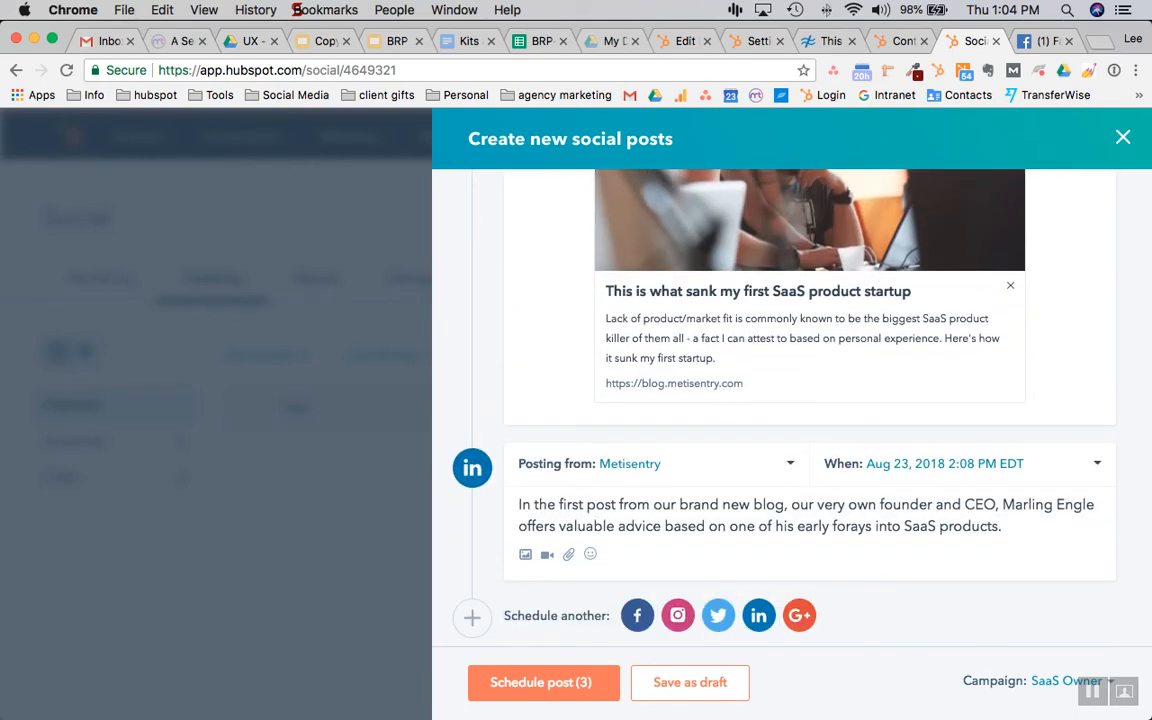
key(super+v)
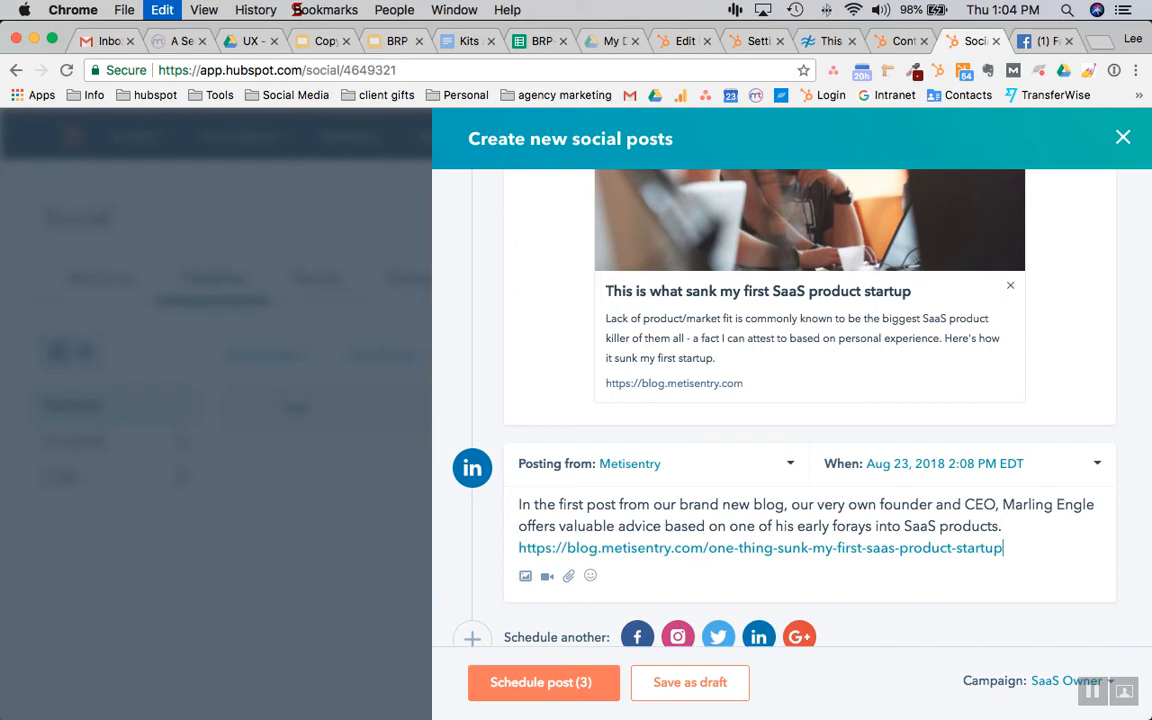
scroll(672, 535, down, 5)
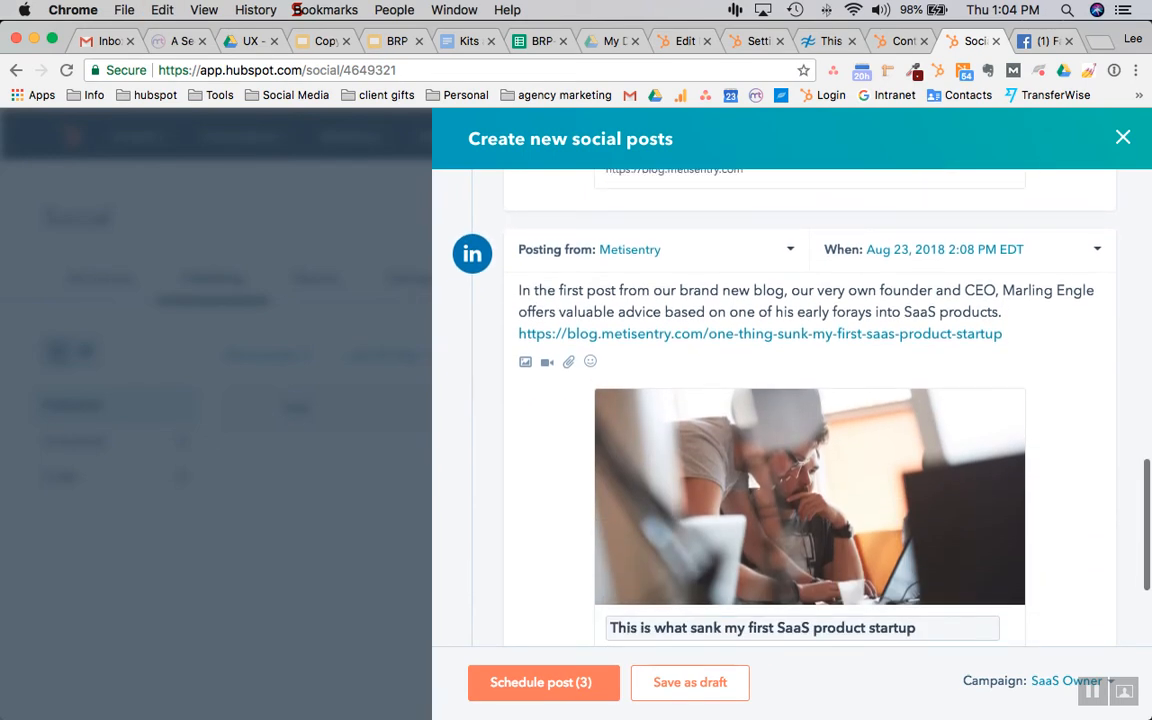
Delete the pasted URL line from the LinkedIn post, keeping the article preview card
drag(1003, 334, 851, 334)
click(1006, 334)
drag(1004, 334, 517, 333)
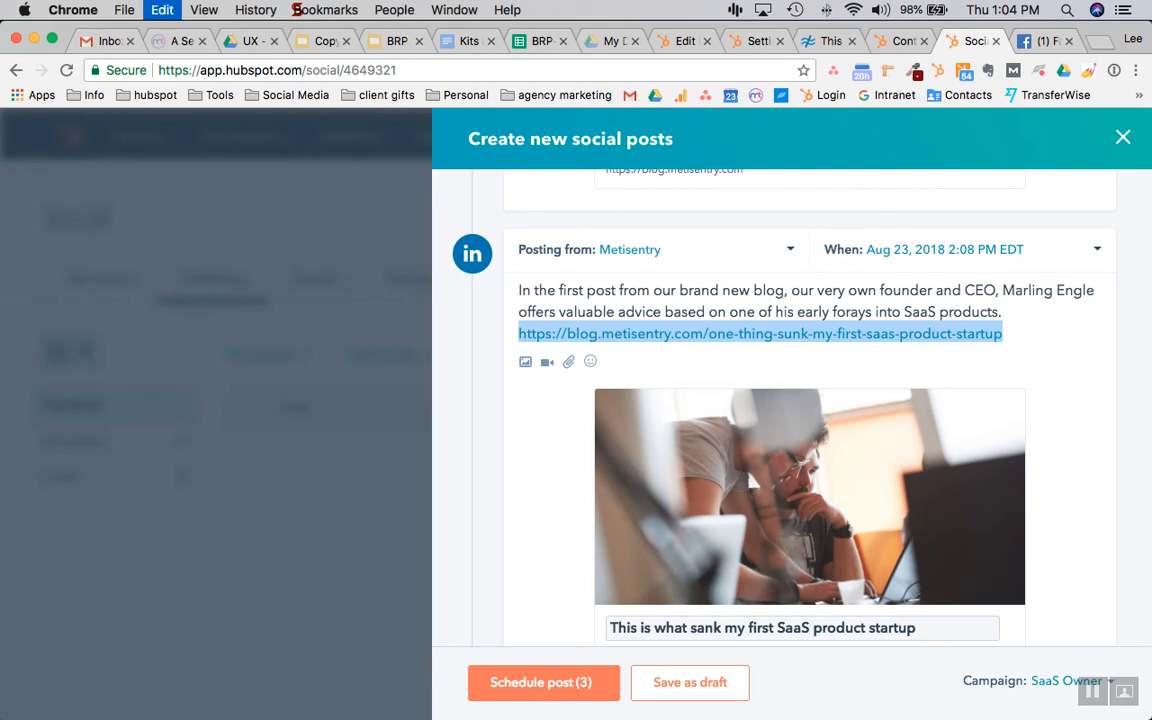
key(BackSpace)
scroll(790, 400, down, 3)
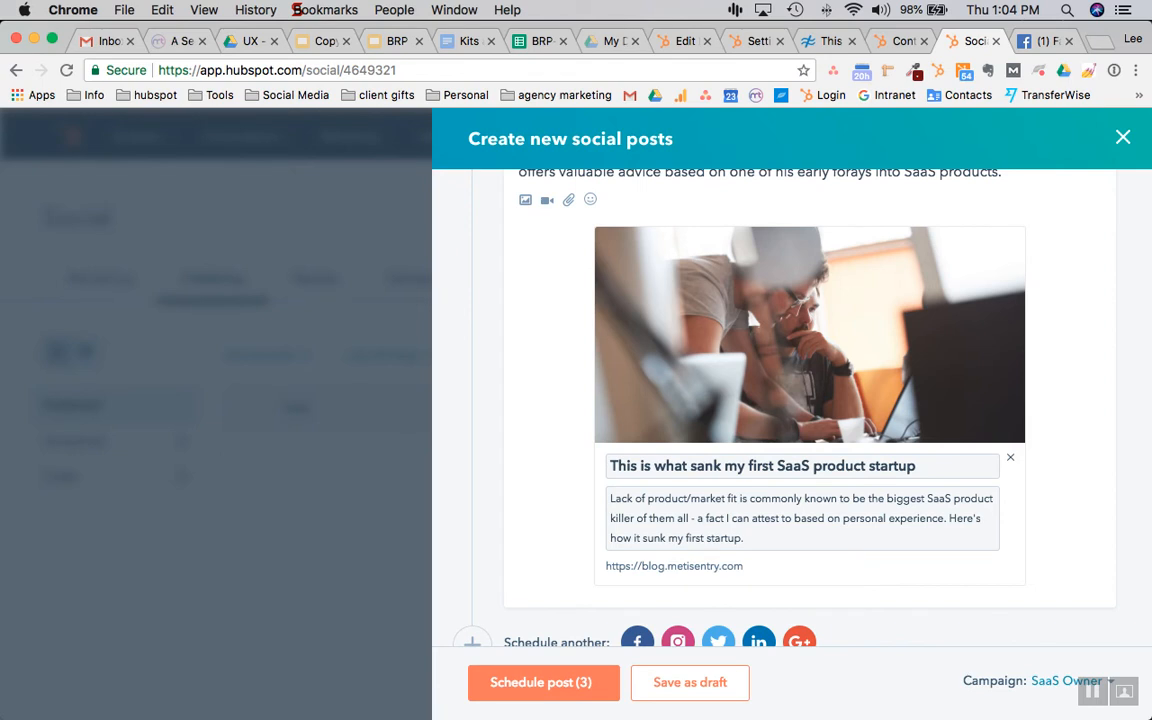
scroll(790, 400, up, 2)
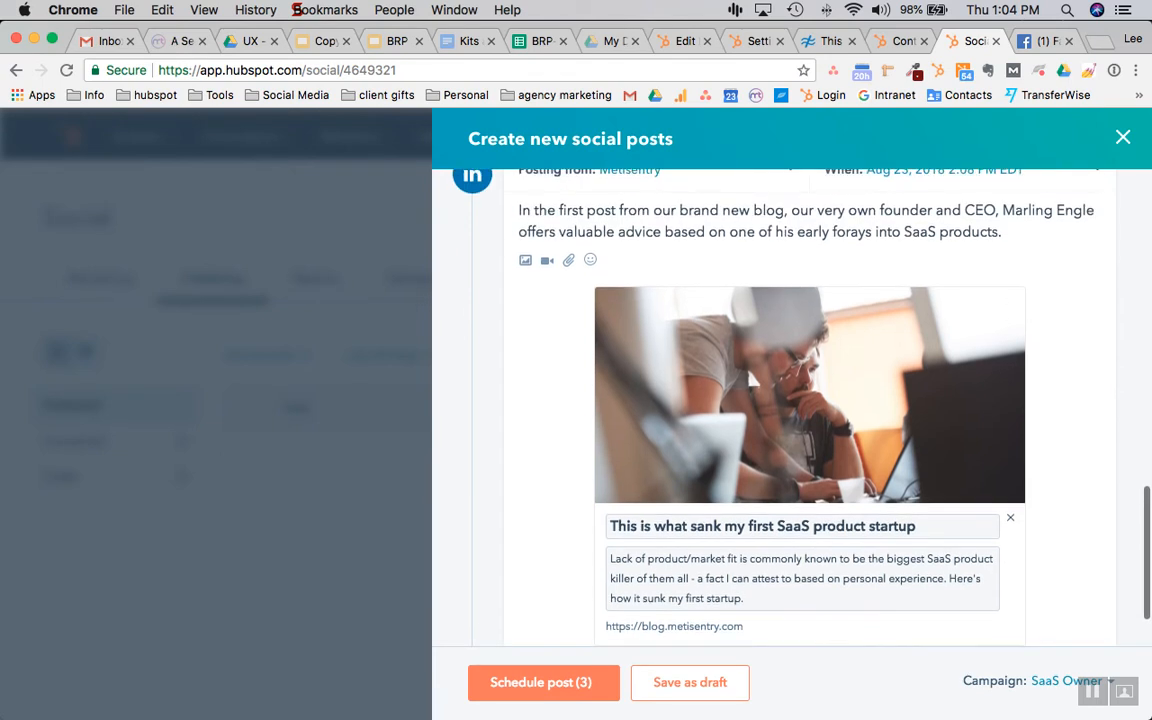
scroll(790, 400, down, 1)
scroll(790, 400, up, 5)
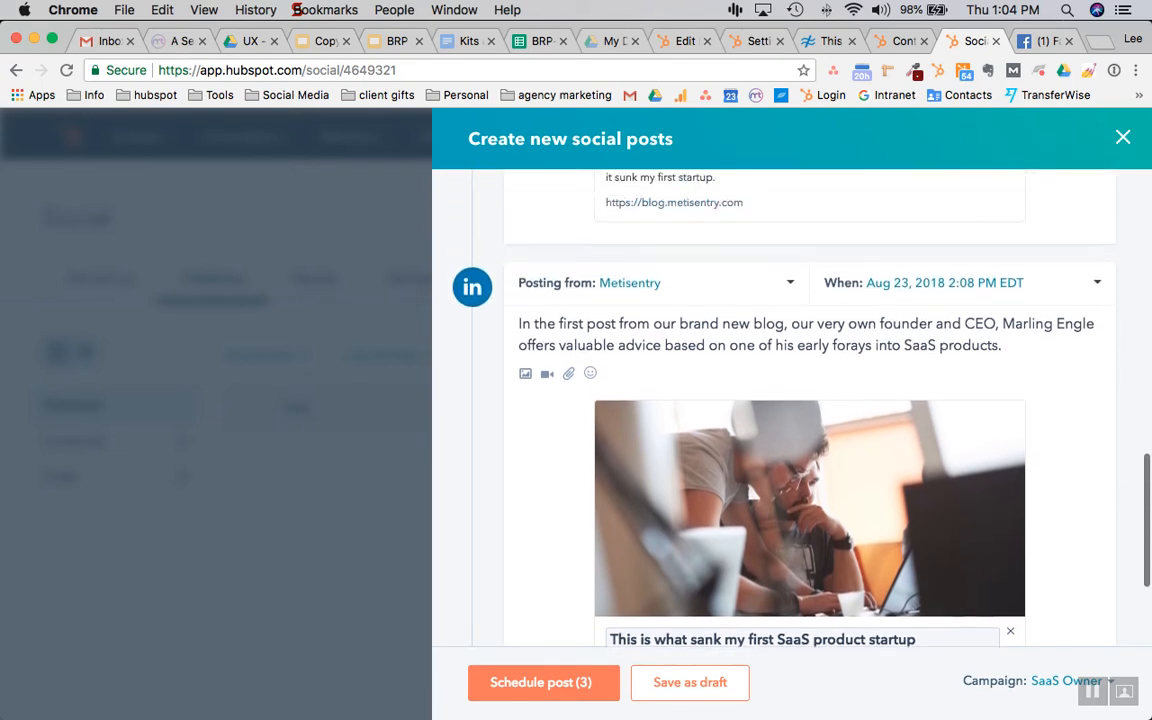
scroll(672, 470, up, 10)
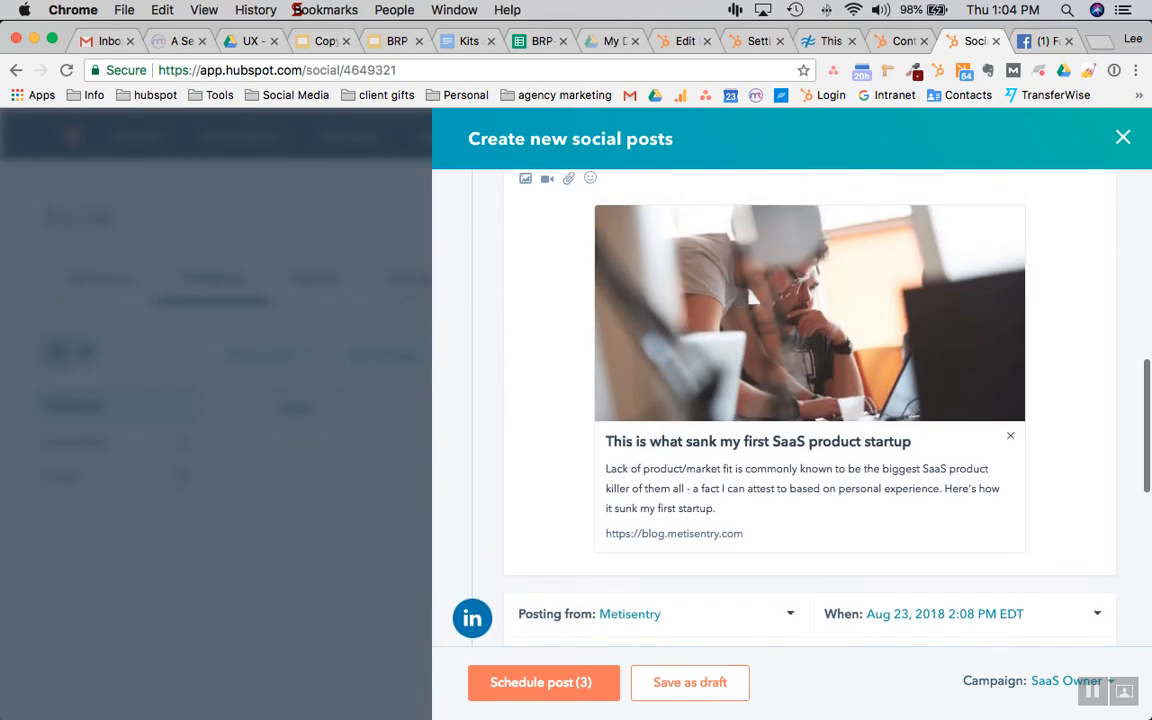
scroll(672, 451, up, 8)
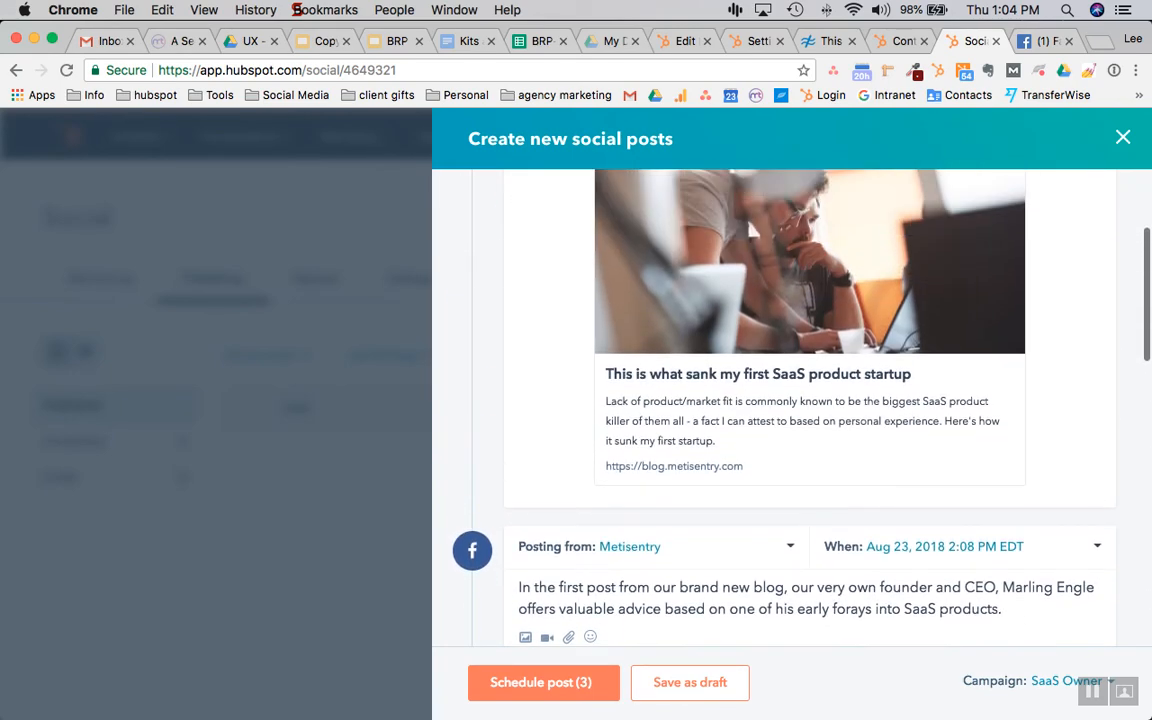
scroll(775, 410, down, 15)
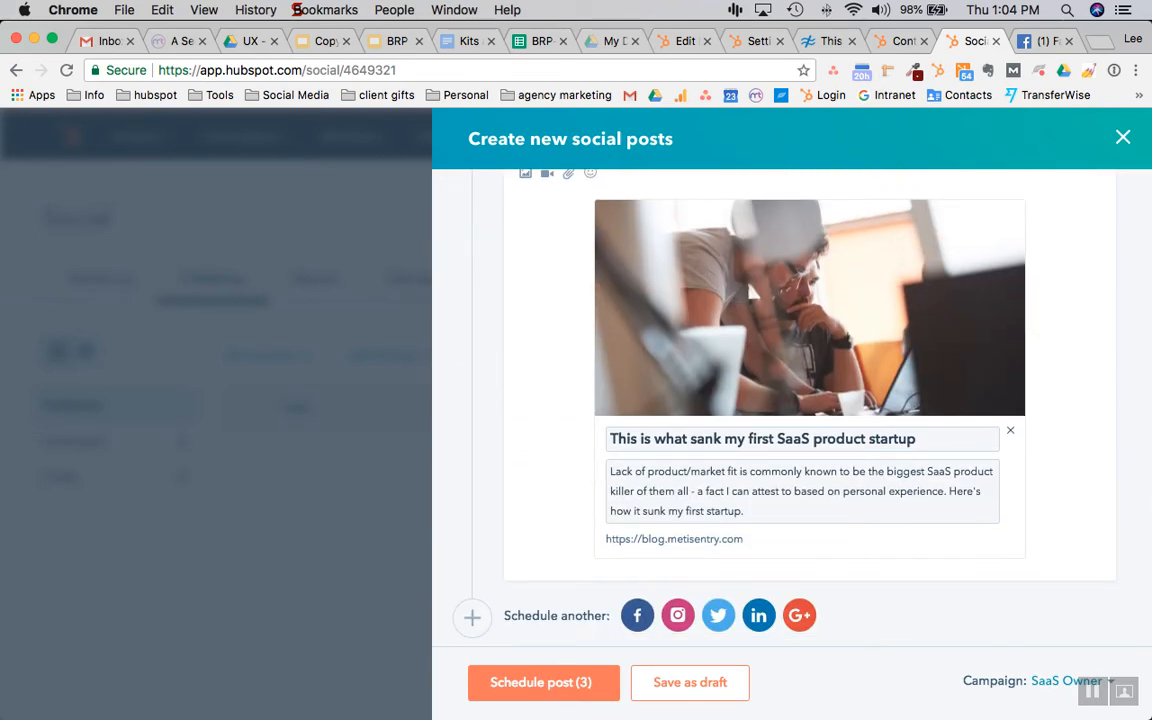
Add a Google+ post and paste the blog article link after its intro text
click(799, 615)
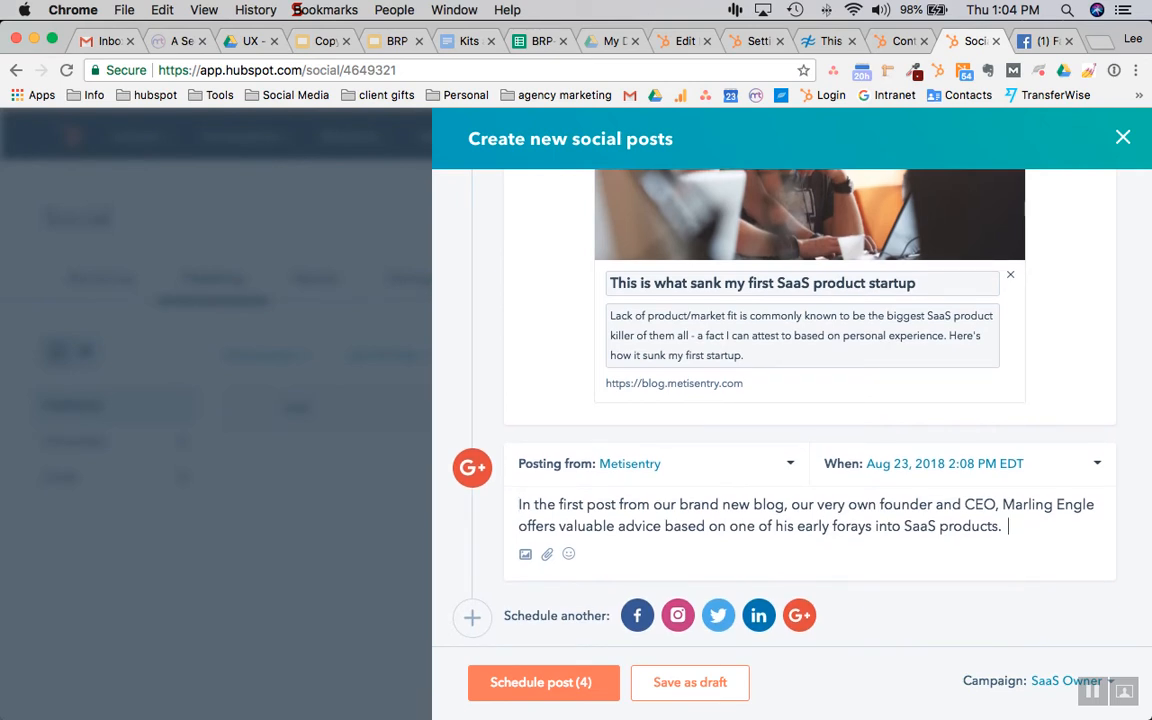
key(super+v)
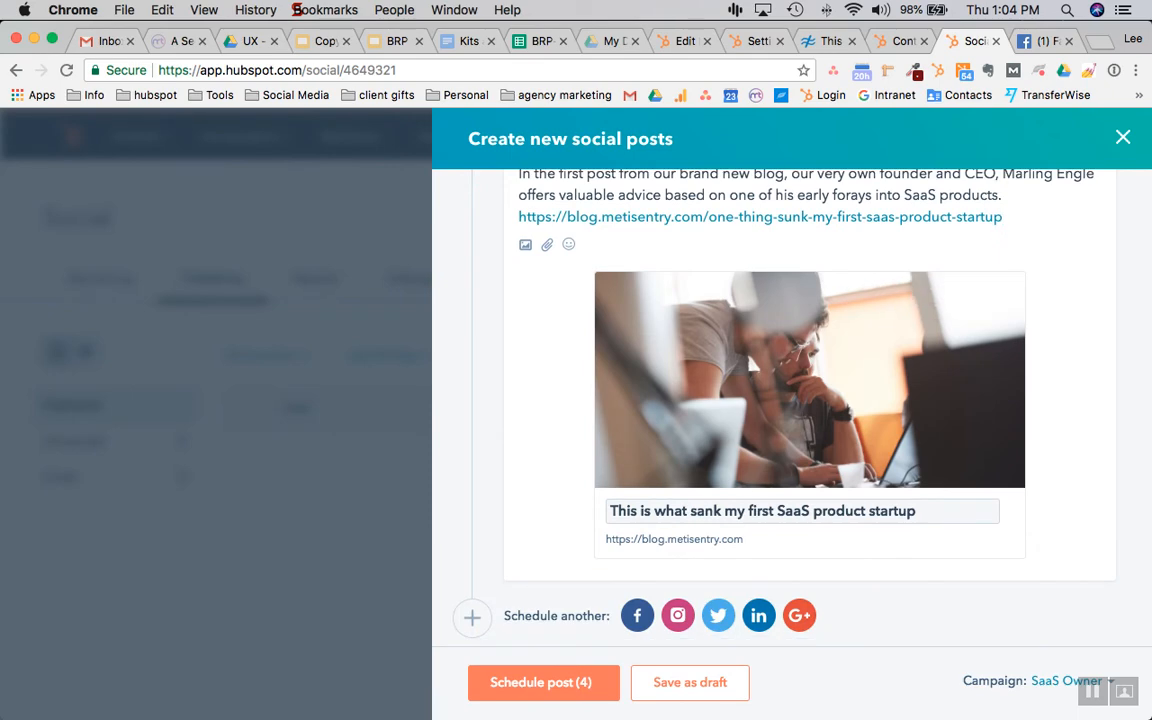
scroll(672, 317, up, 10)
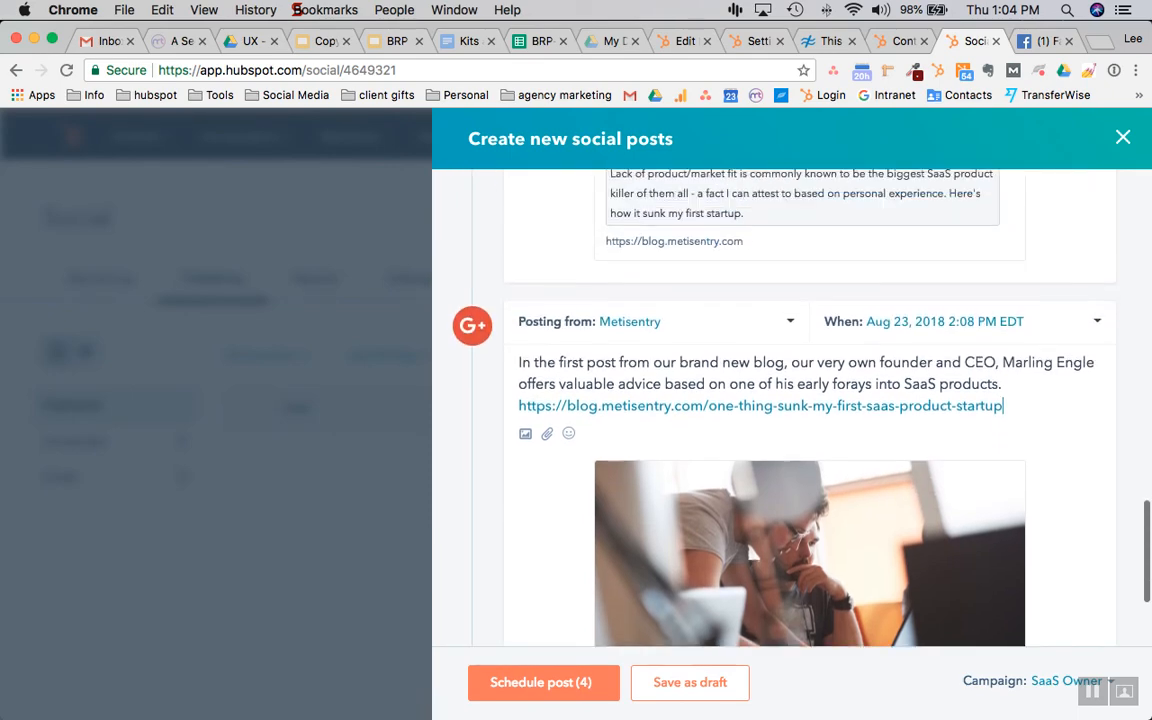
scroll(672, 490, up, 1)
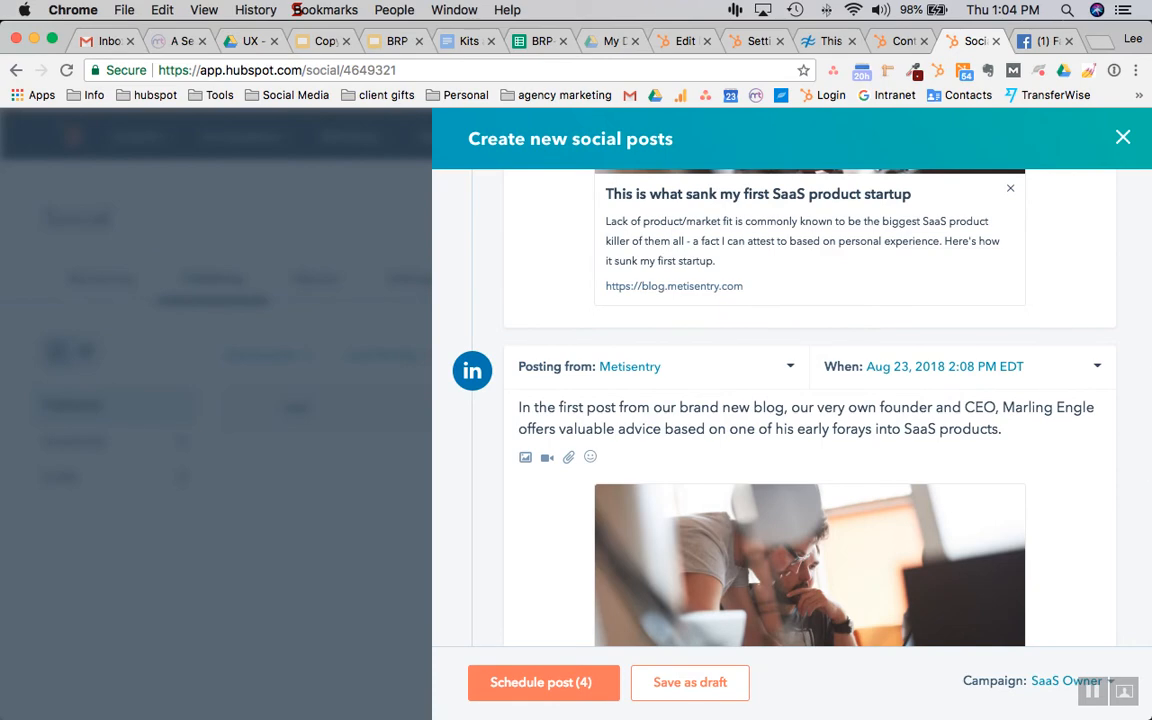
scroll(672, 508, up, 5)
scroll(672, 508, down, 10)
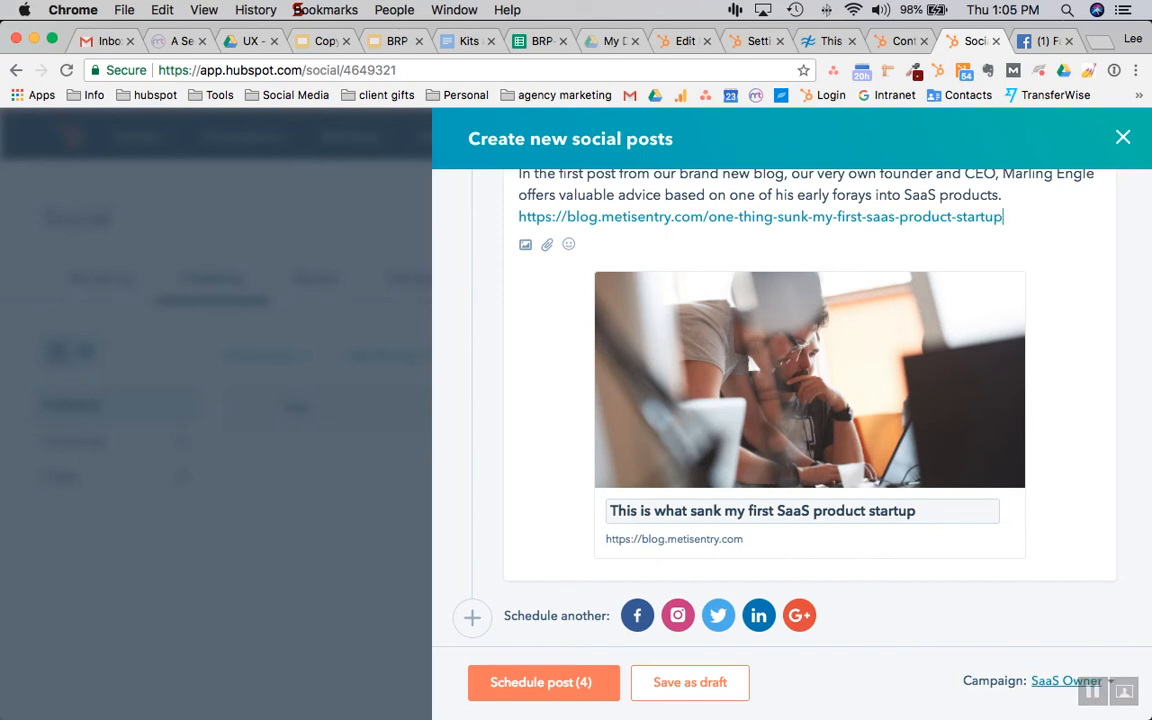
Keep the SaaS Owner campaign and schedule all four posts for Aug 23, 2018 2:08 PM
click(1066, 681)
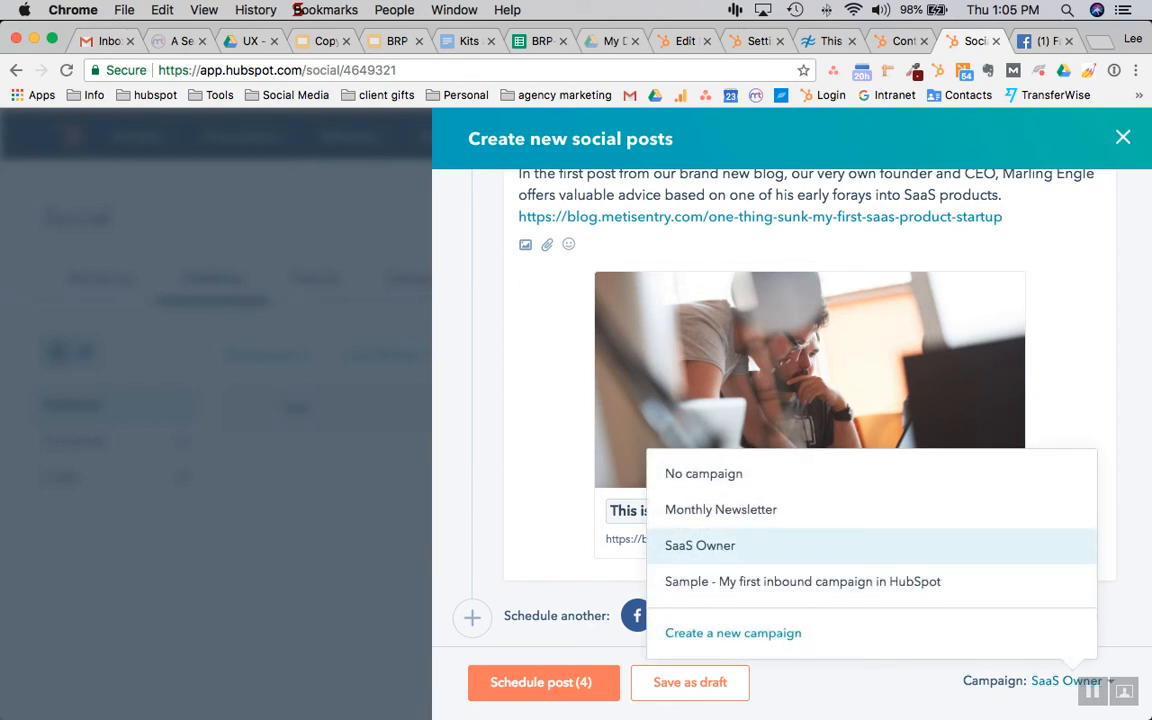
click(1066, 681)
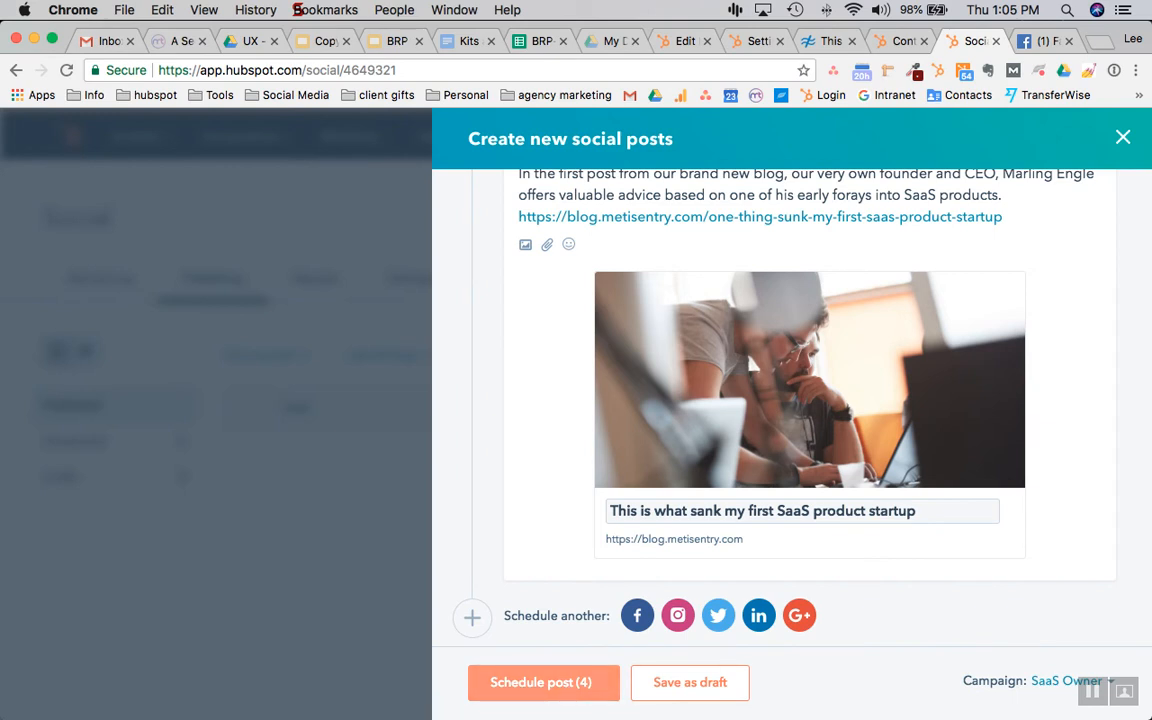
click(540, 682)
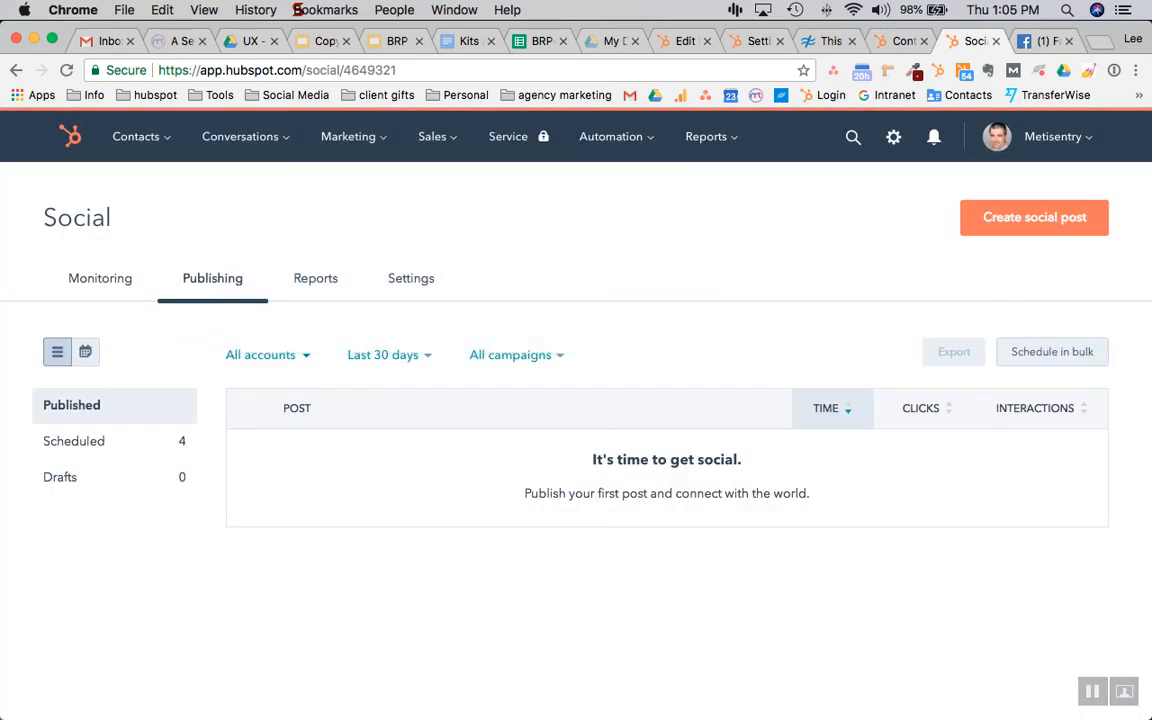
Check today's date and scroll through the four scheduled posts
click(1003, 10)
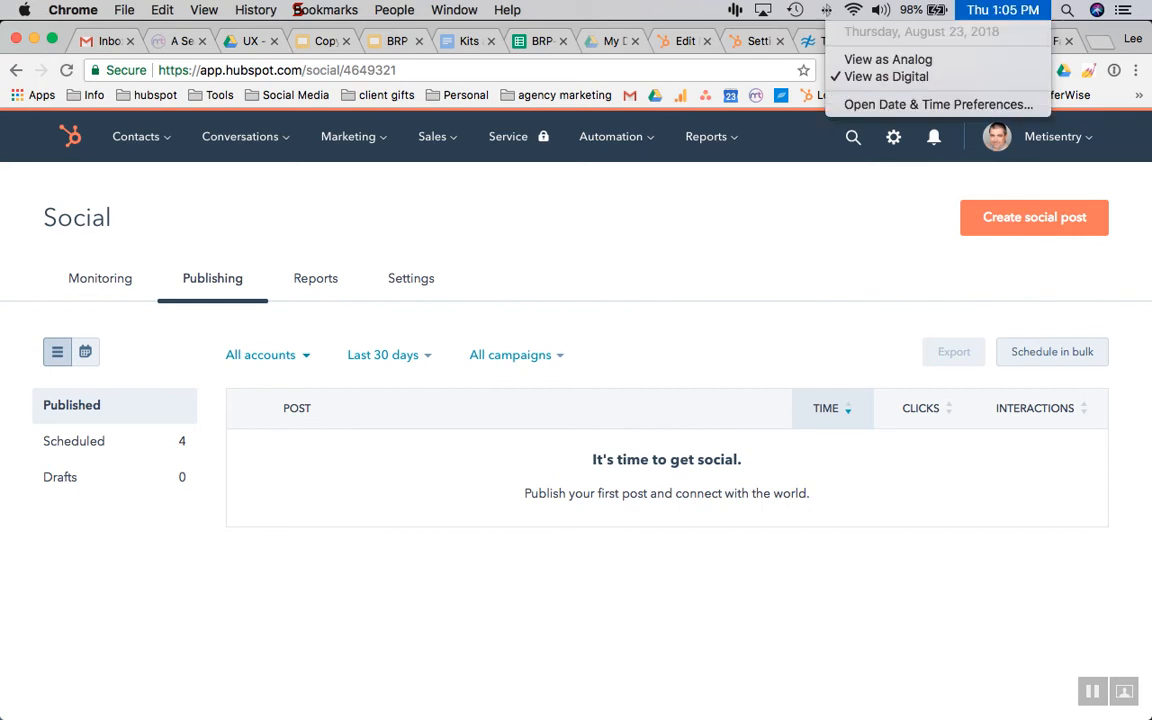
click(1003, 10)
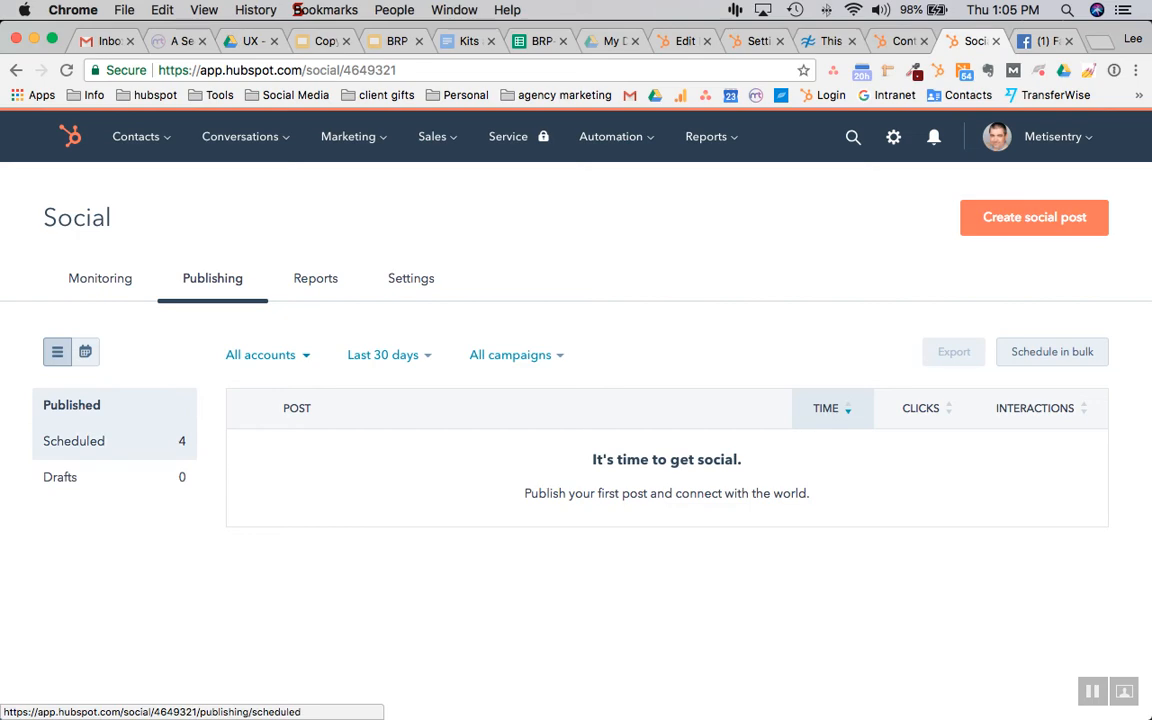
click(73, 441)
scroll(73, 441, down, 2)
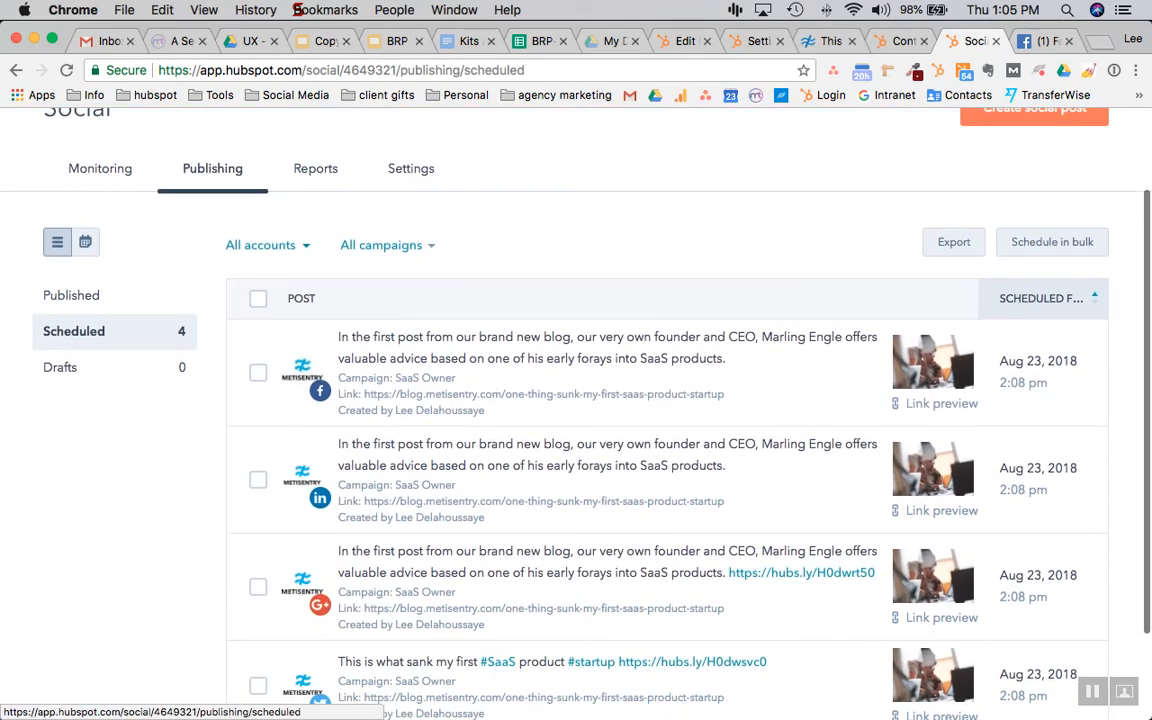
scroll(600, 360, down, 3)
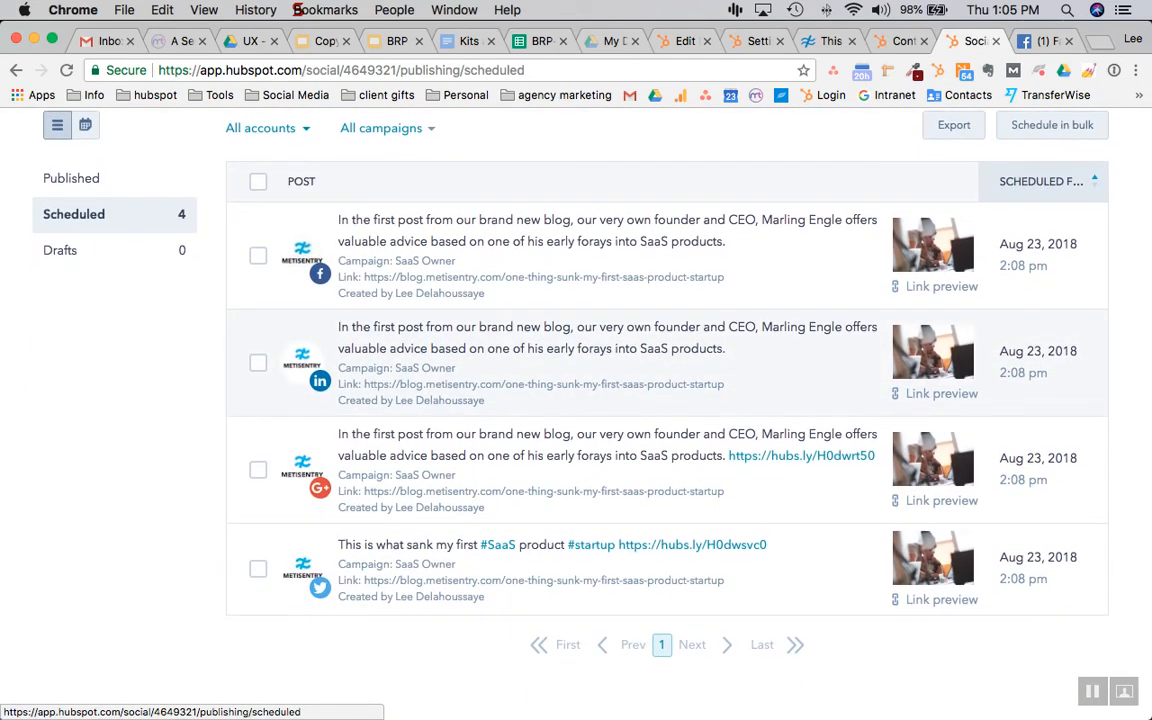
Go to Social Reports, showing 22 sessions (up 340%) and 0 contacts
scroll(600, 330, up, 1)
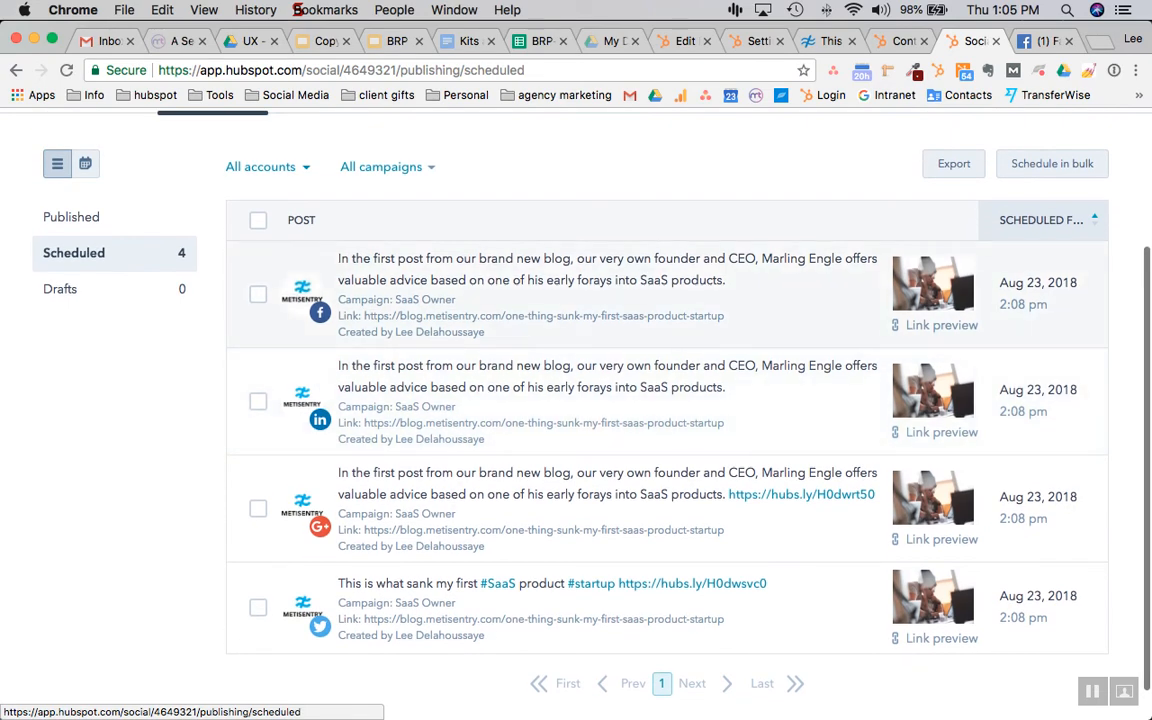
scroll(600, 330, up, 4)
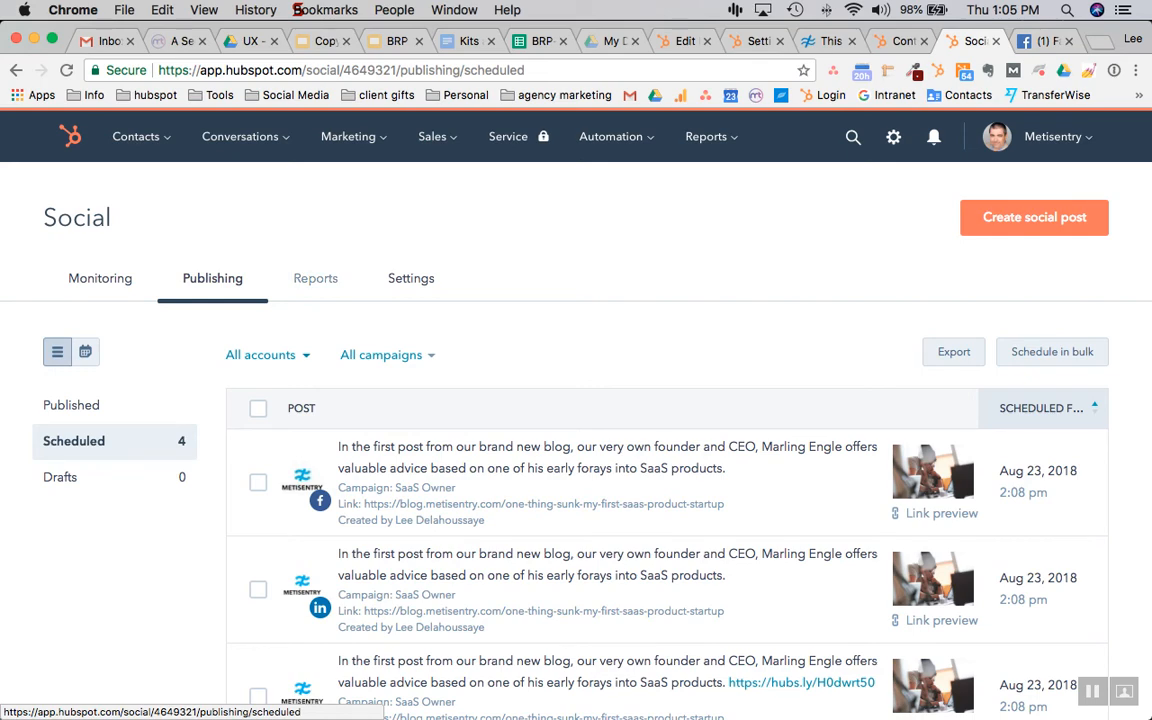
click(315, 278)
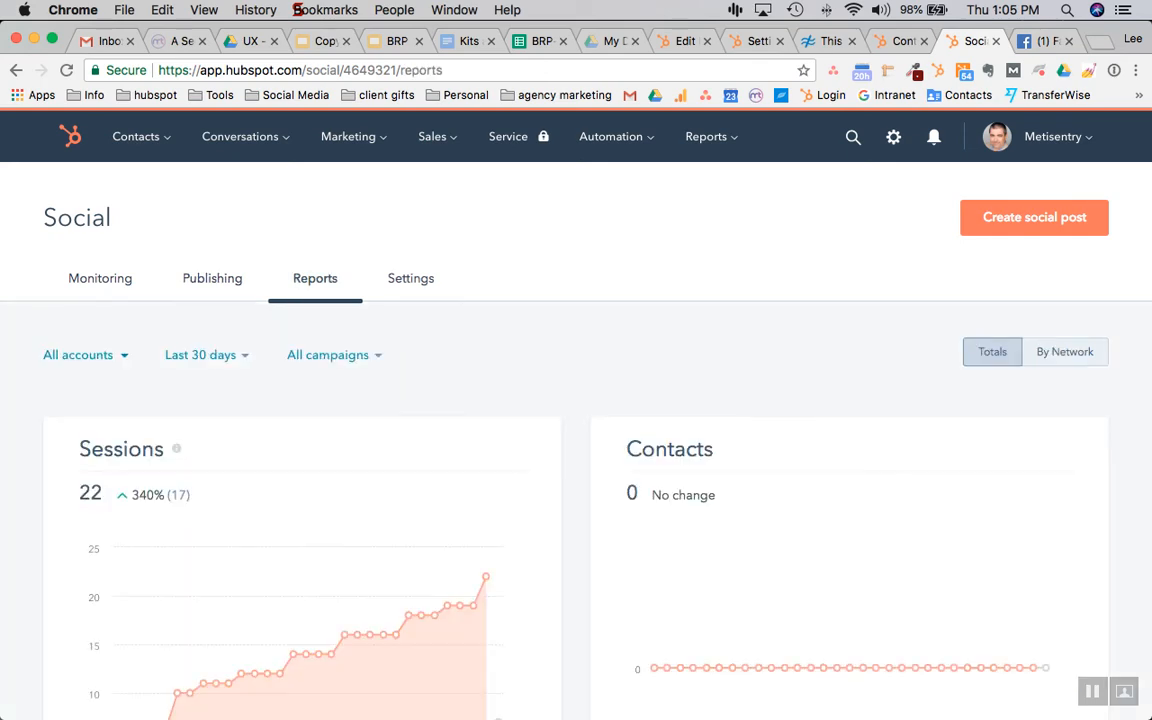
scroll(518, 372, down, 3)
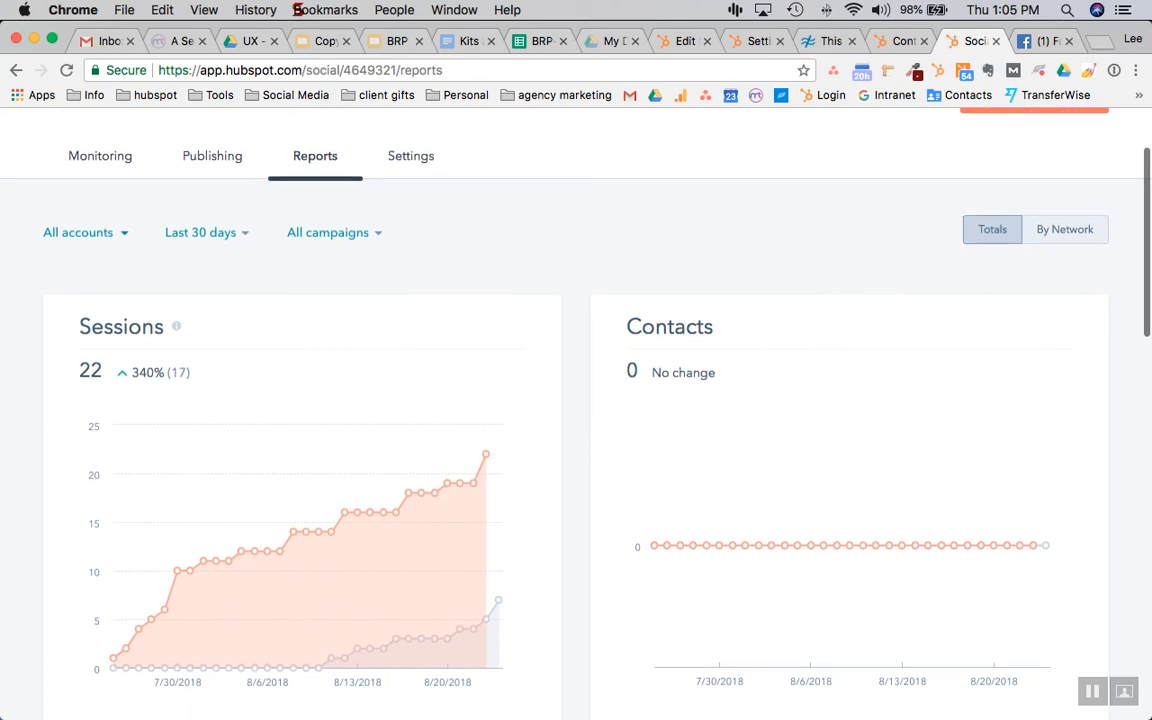
Scroll through the 30-day Social Reports charts for all accounts
scroll(518, 372, down, 2)
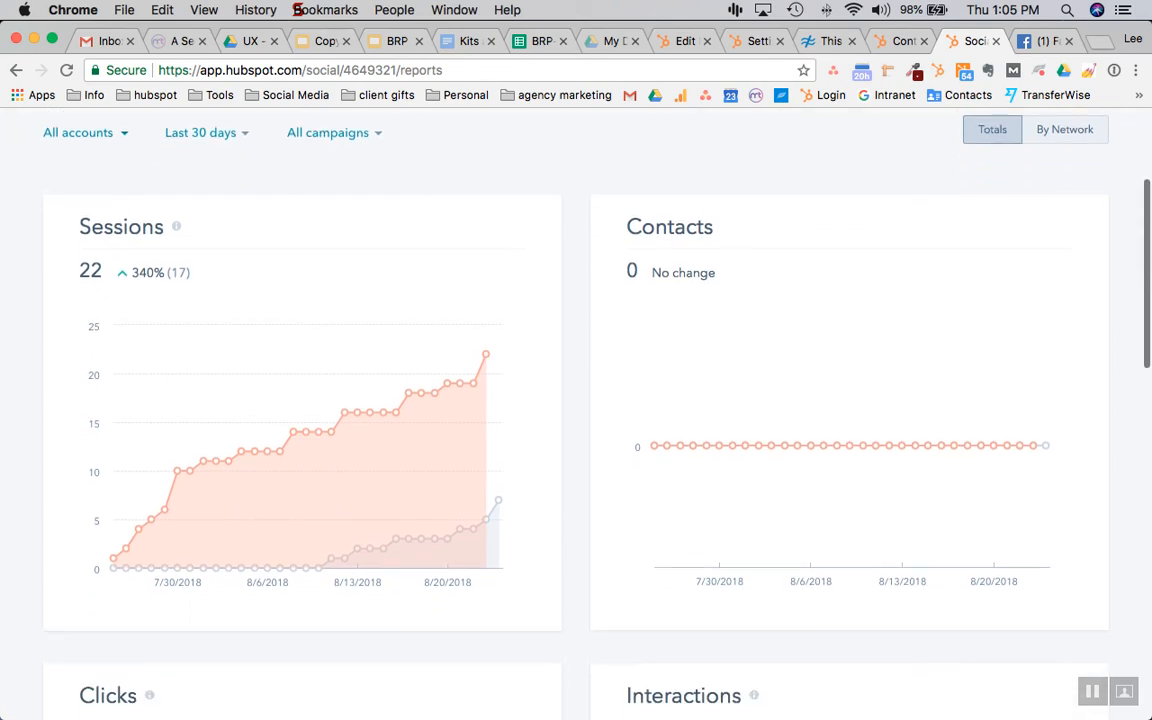
scroll(518, 372, up, 5)
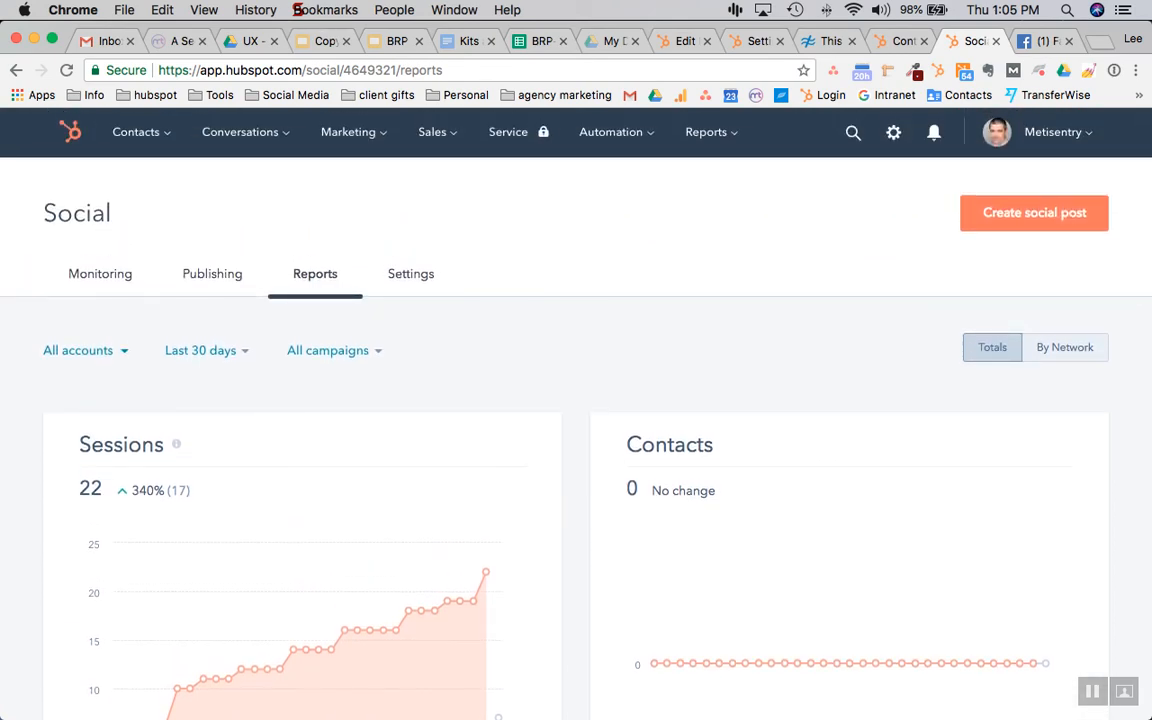
scroll(518, 372, down, 2)
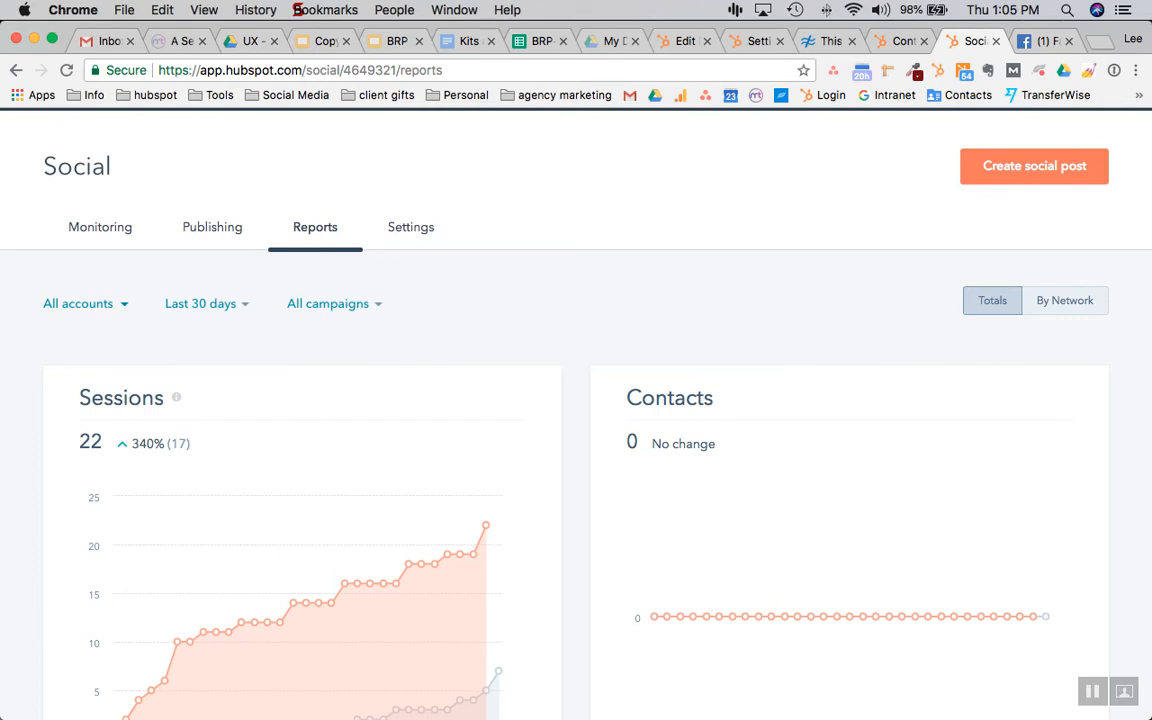
scroll(576, 400, down, 2)
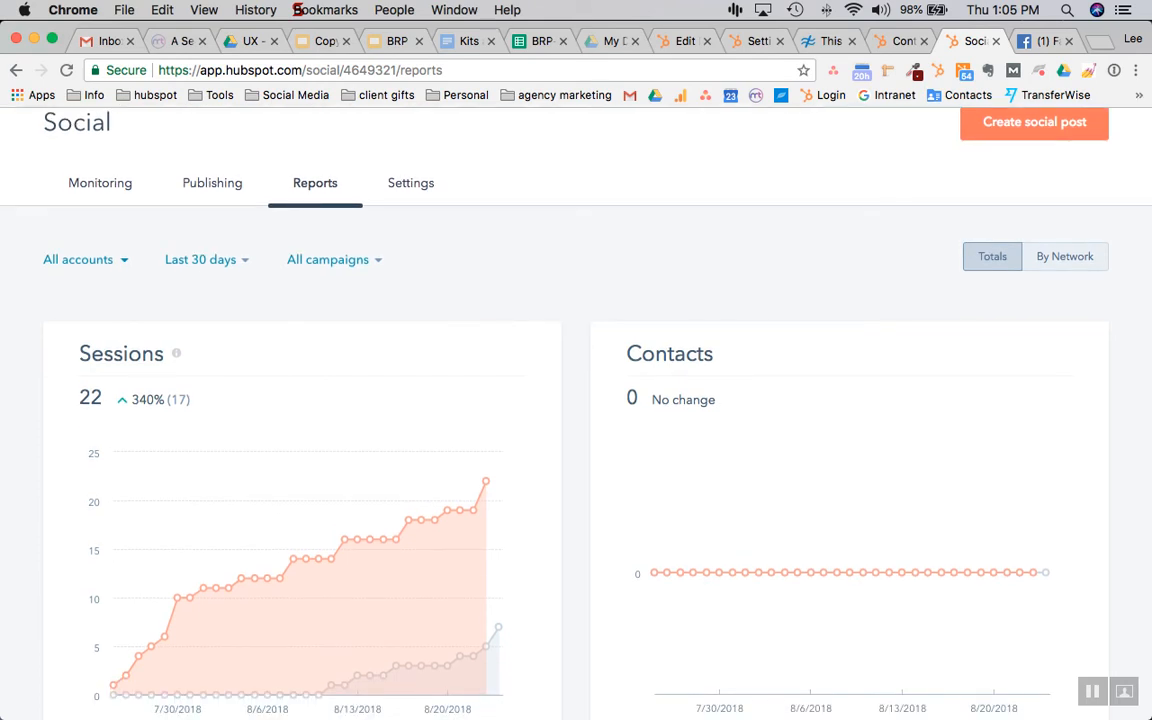
scroll(518, 400, down, 4)
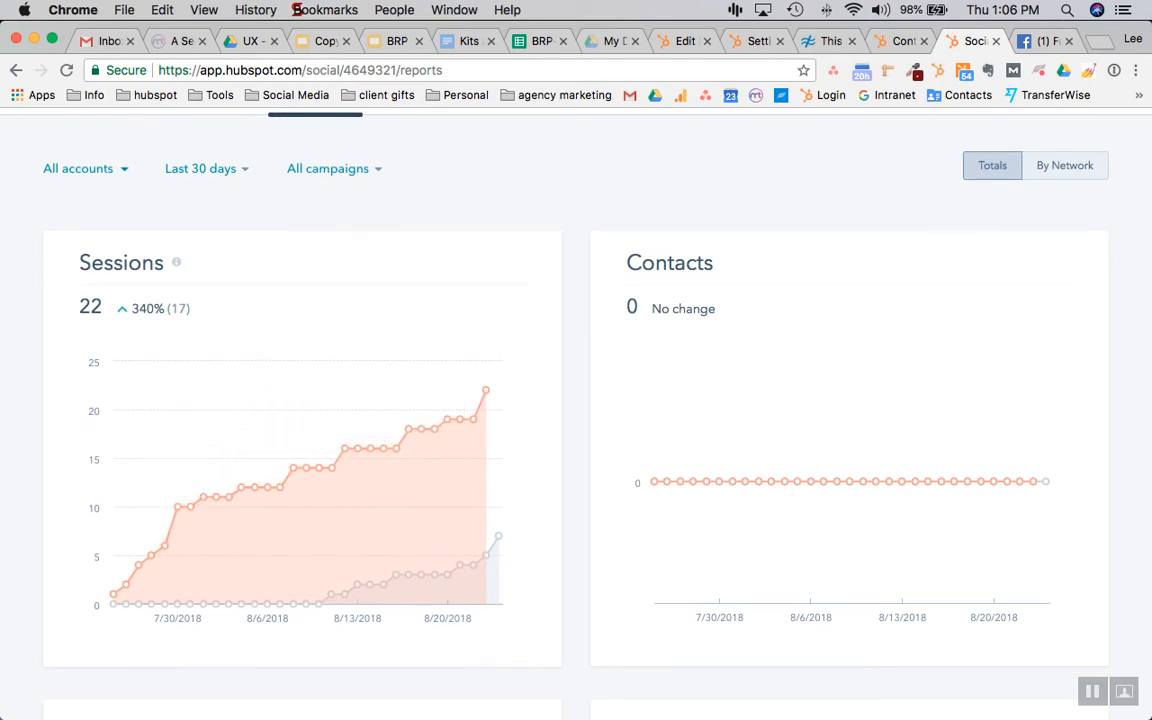
scroll(576, 400, down, 2)
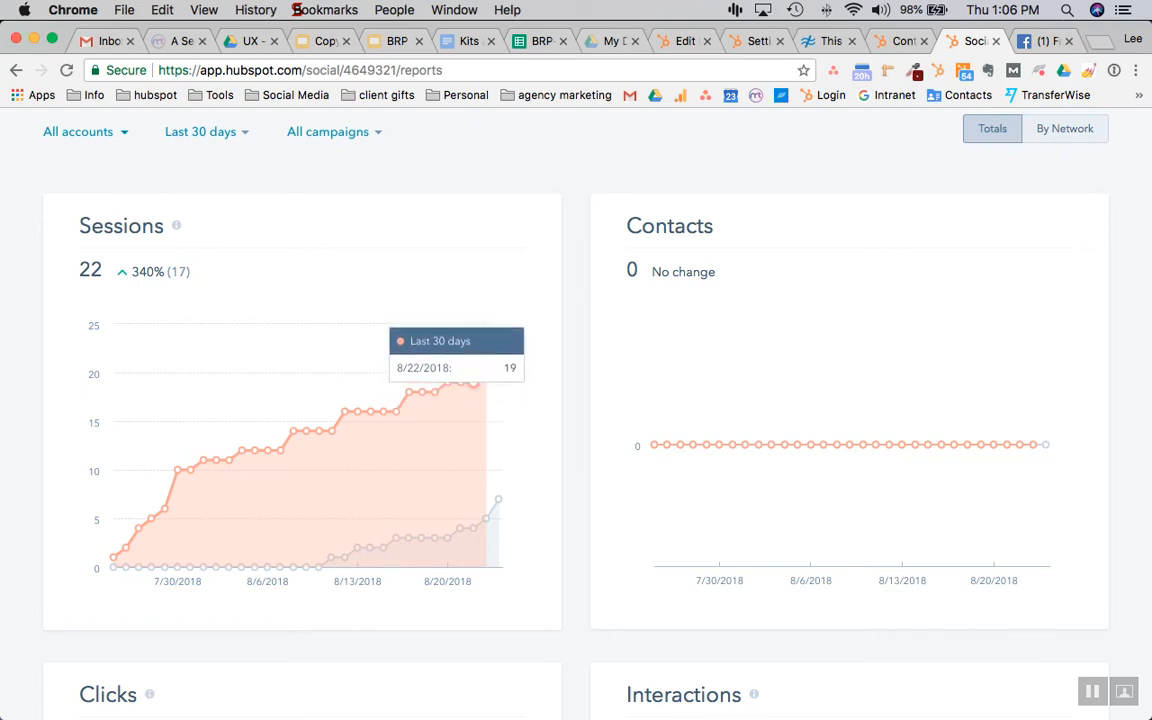
scroll(486, 360, down, 1)
scroll(576, 400, down, 5)
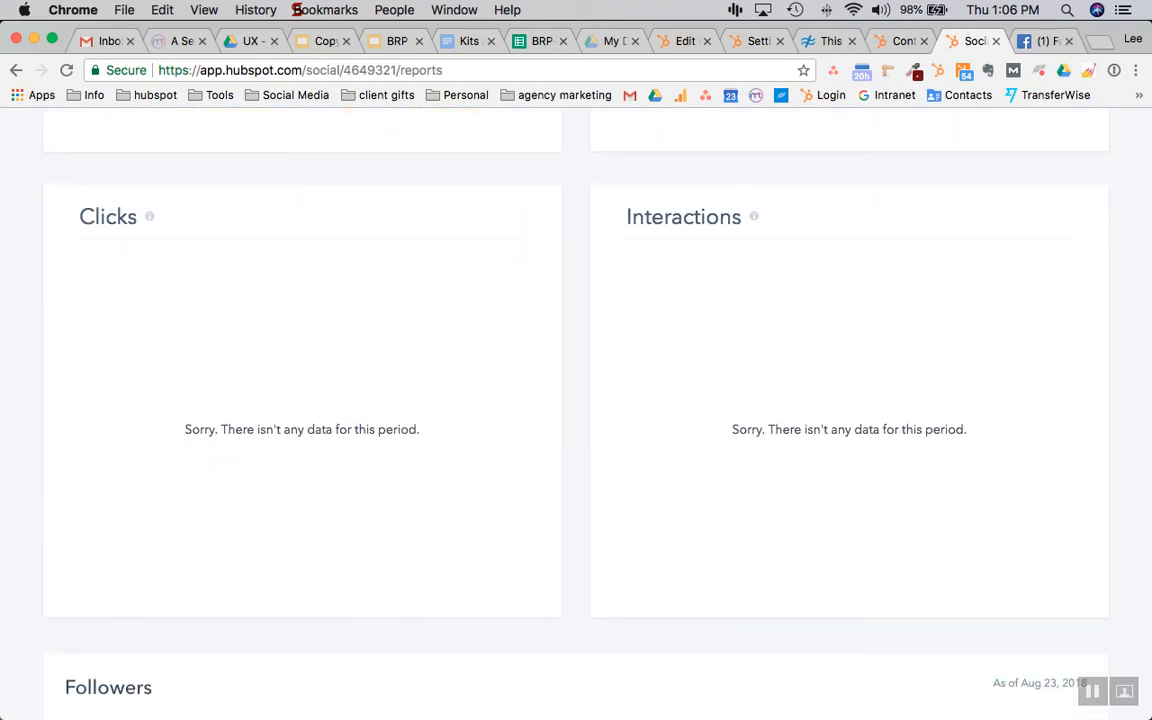
scroll(576, 400, down, 3)
scroll(576, 400, down, 3)
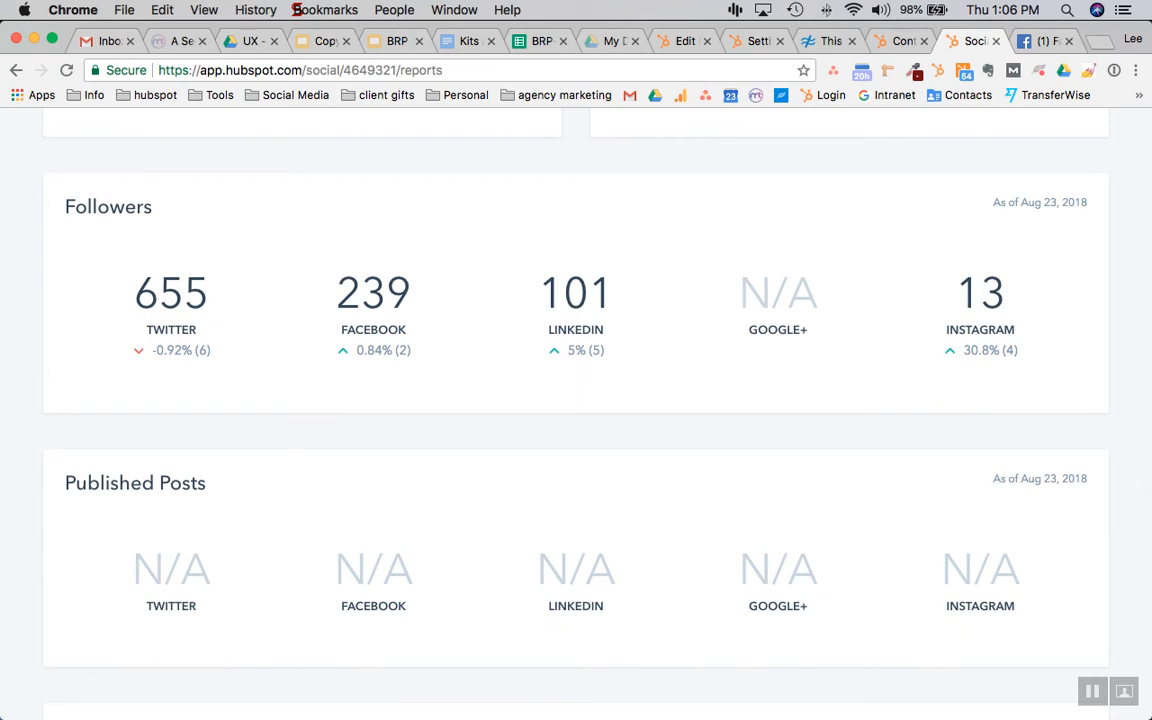
scroll(576, 400, down, 1)
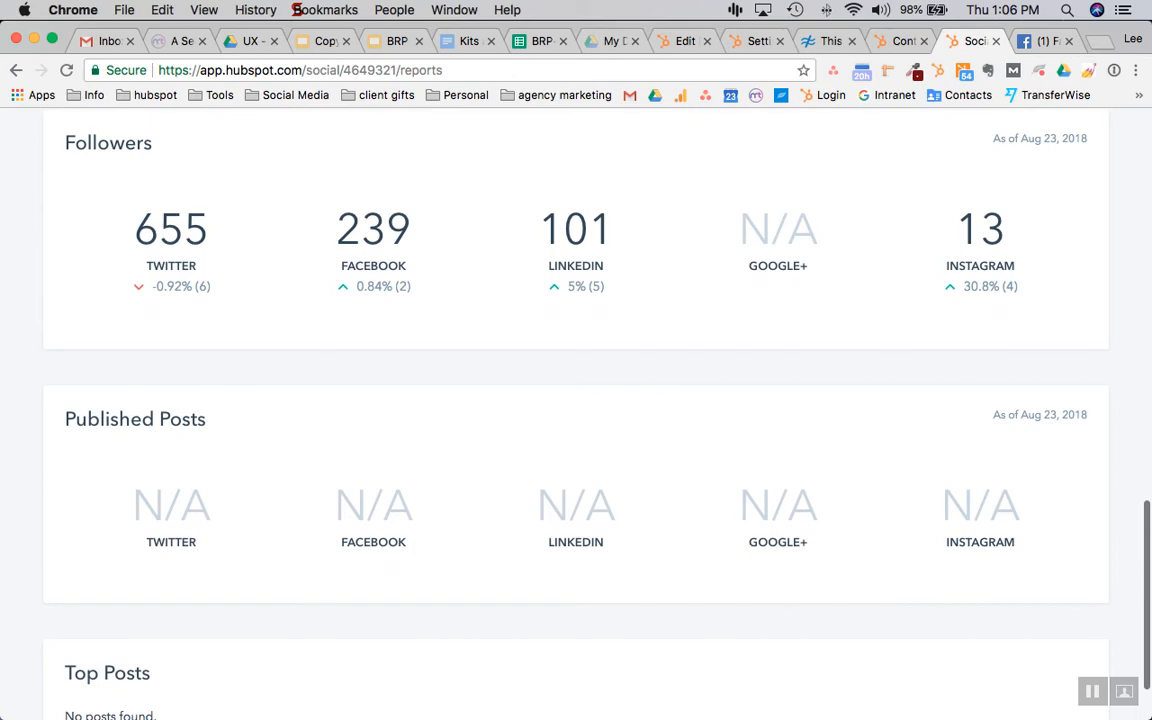
scroll(576, 400, down, 1)
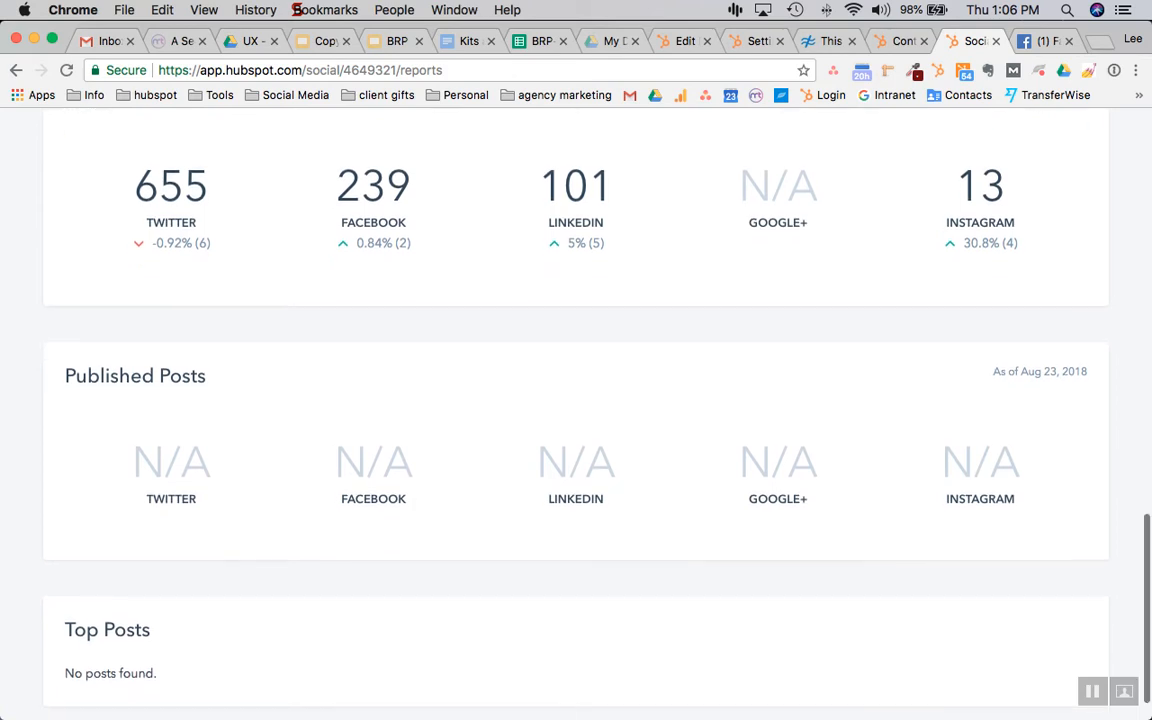
scroll(576, 400, down, 1)
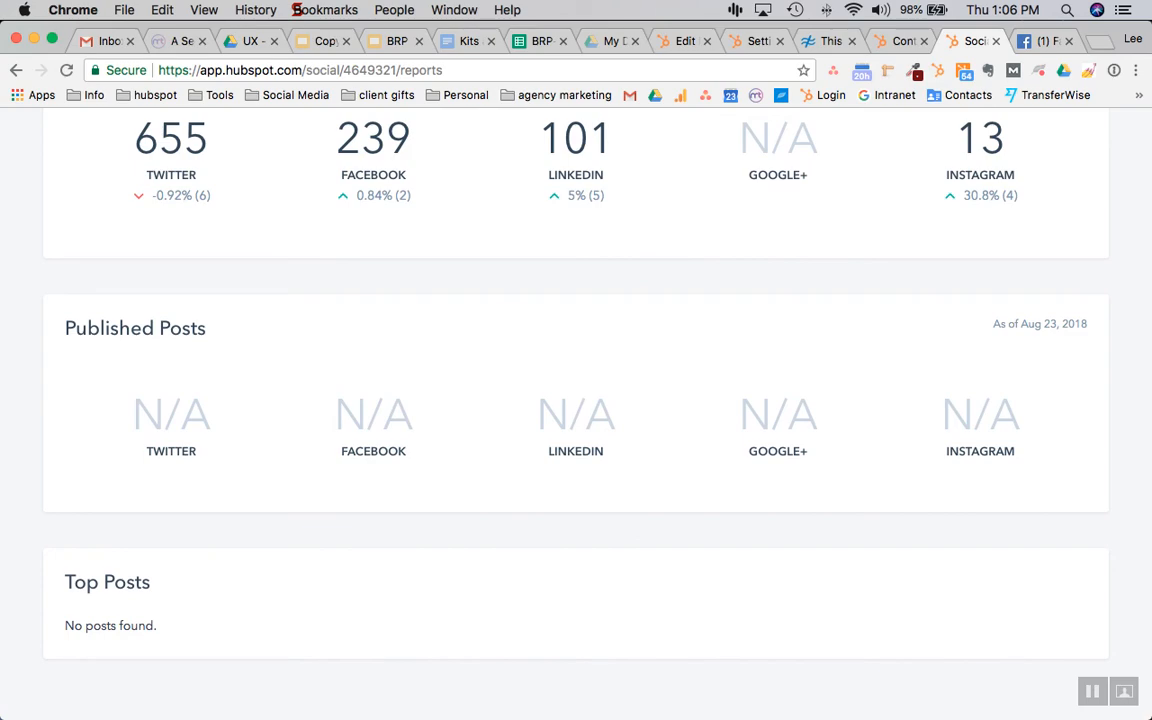
scroll(576, 400, up, 10)
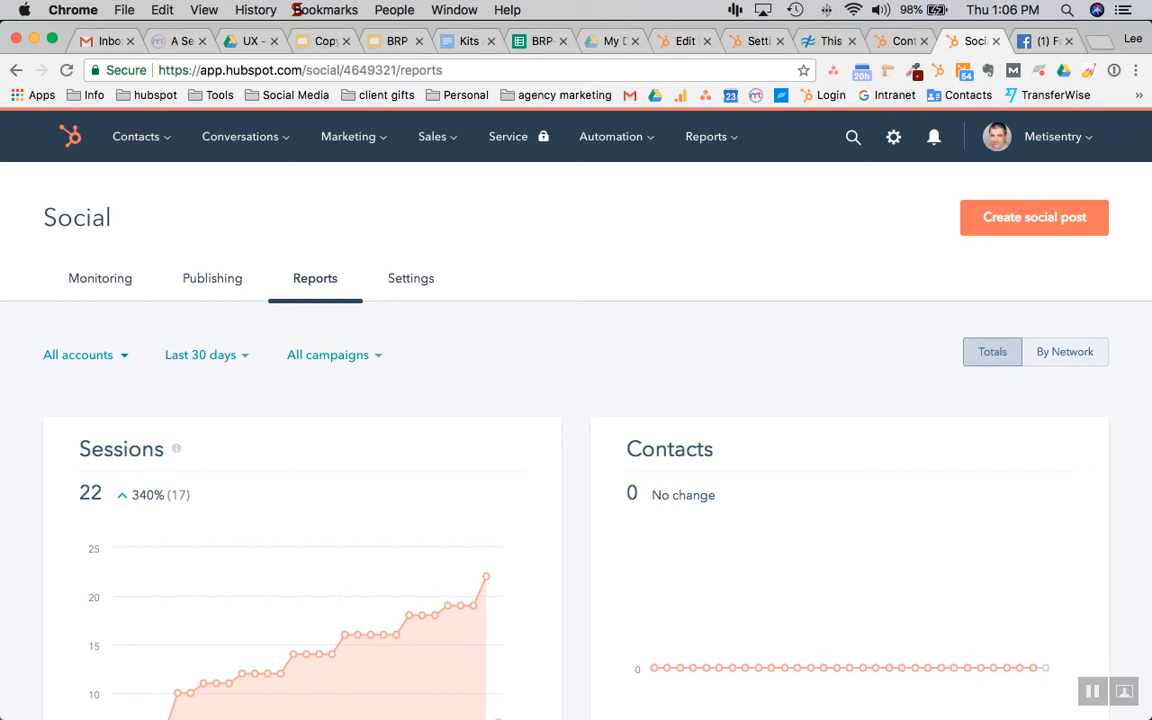
Break the report charts down by network, then switch to the Monitoring inbox
click(1065, 352)
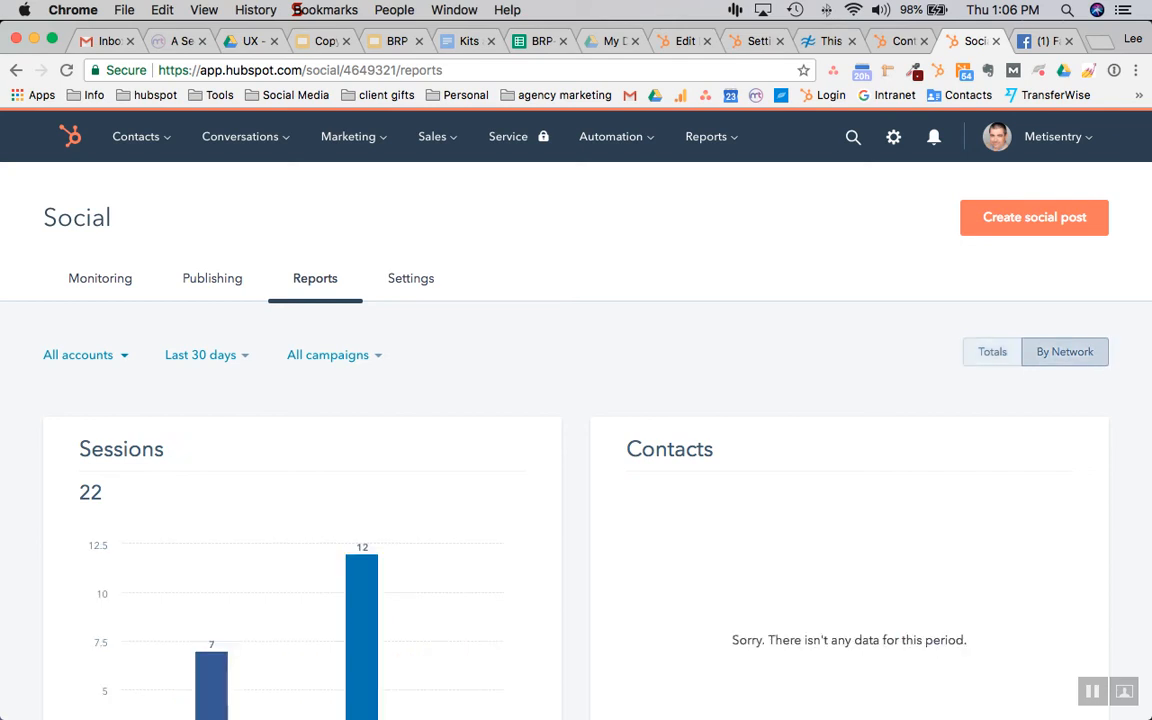
scroll(576, 412, down, 3)
scroll(312, 500, up, 2)
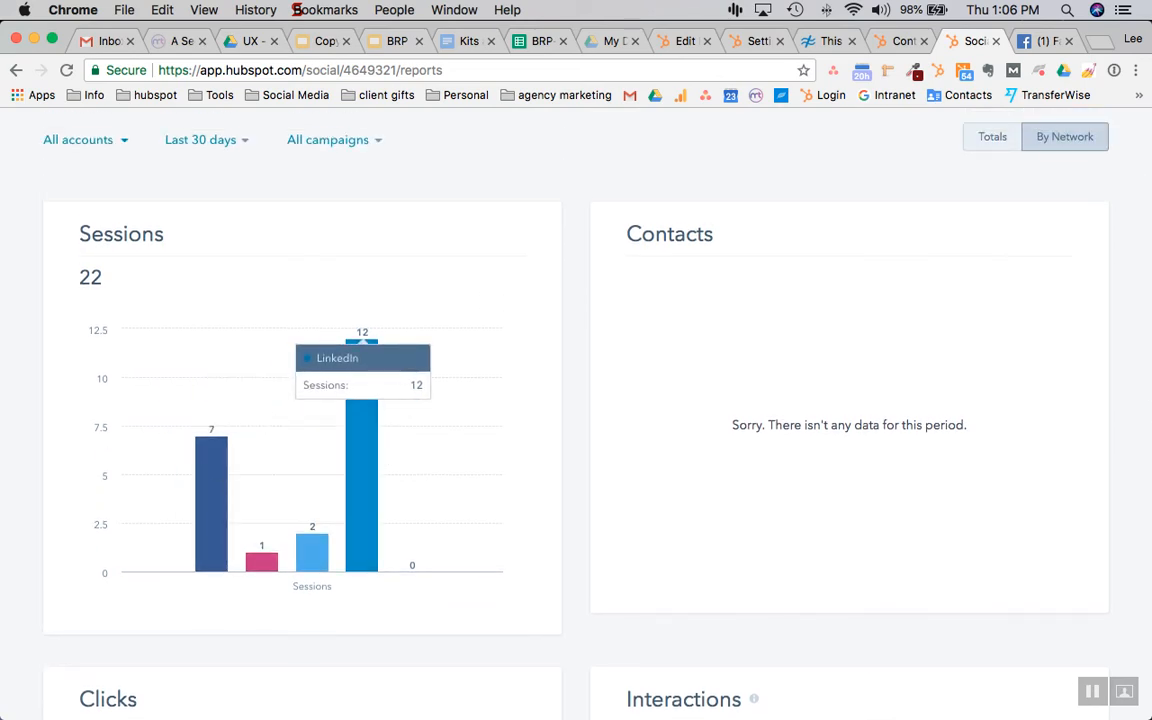
scroll(362, 420, up, 3)
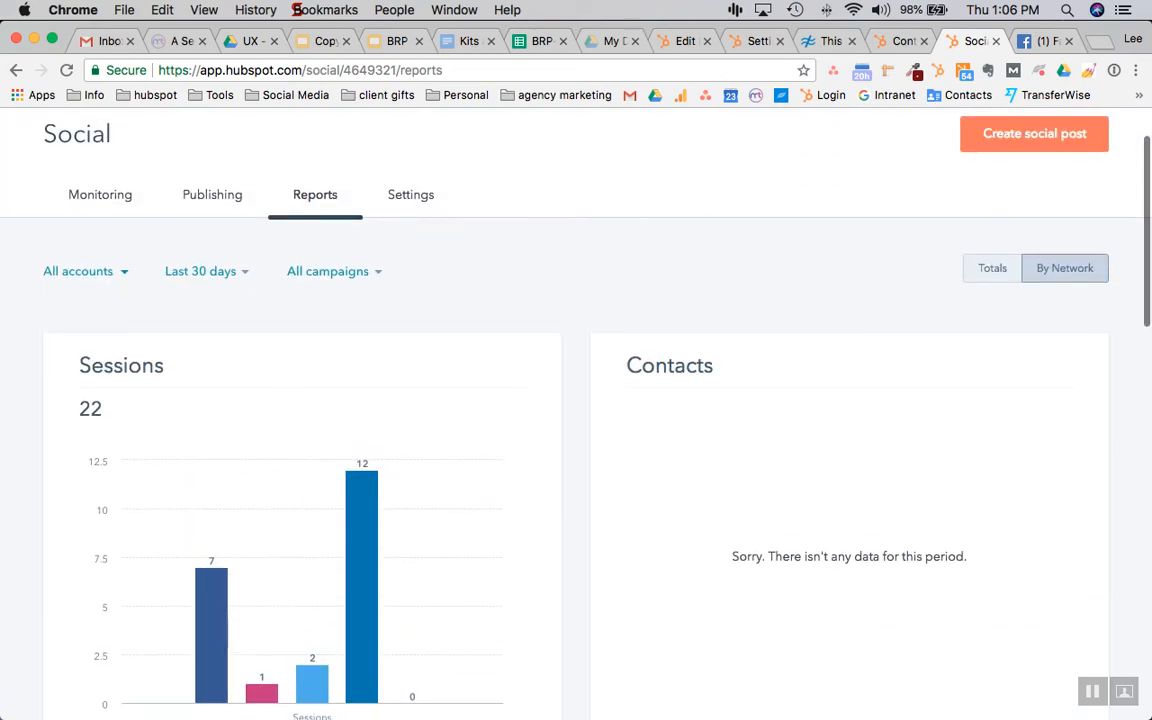
scroll(362, 480, up, 2)
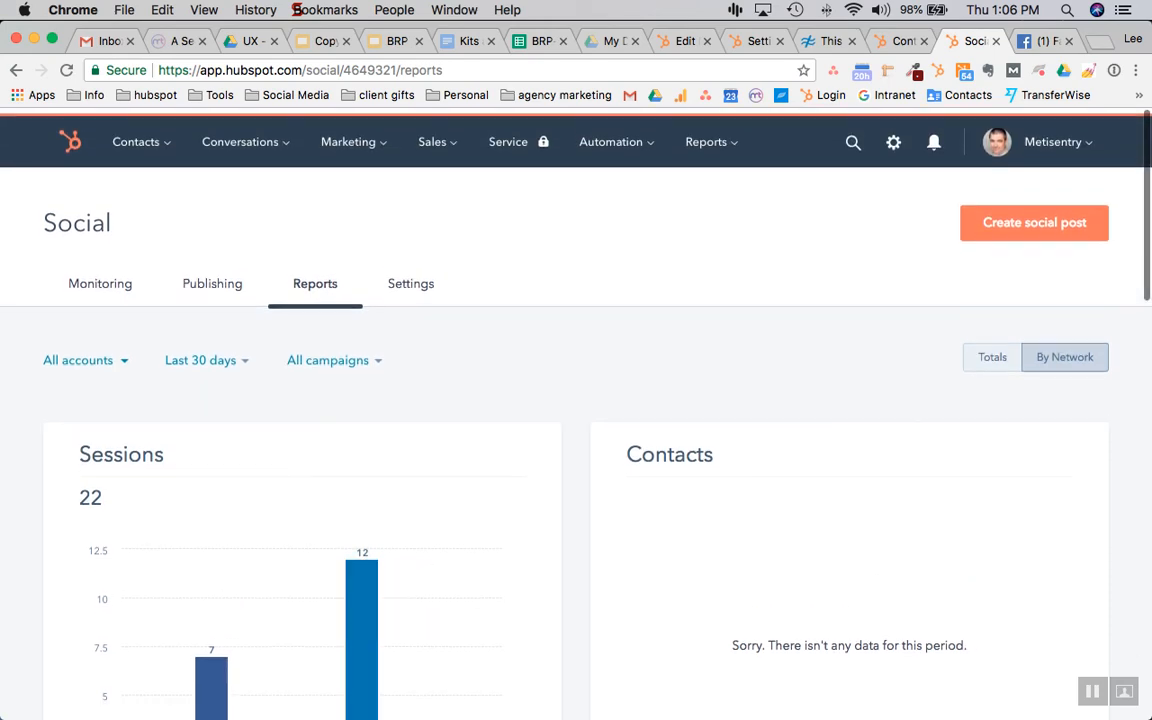
click(100, 279)
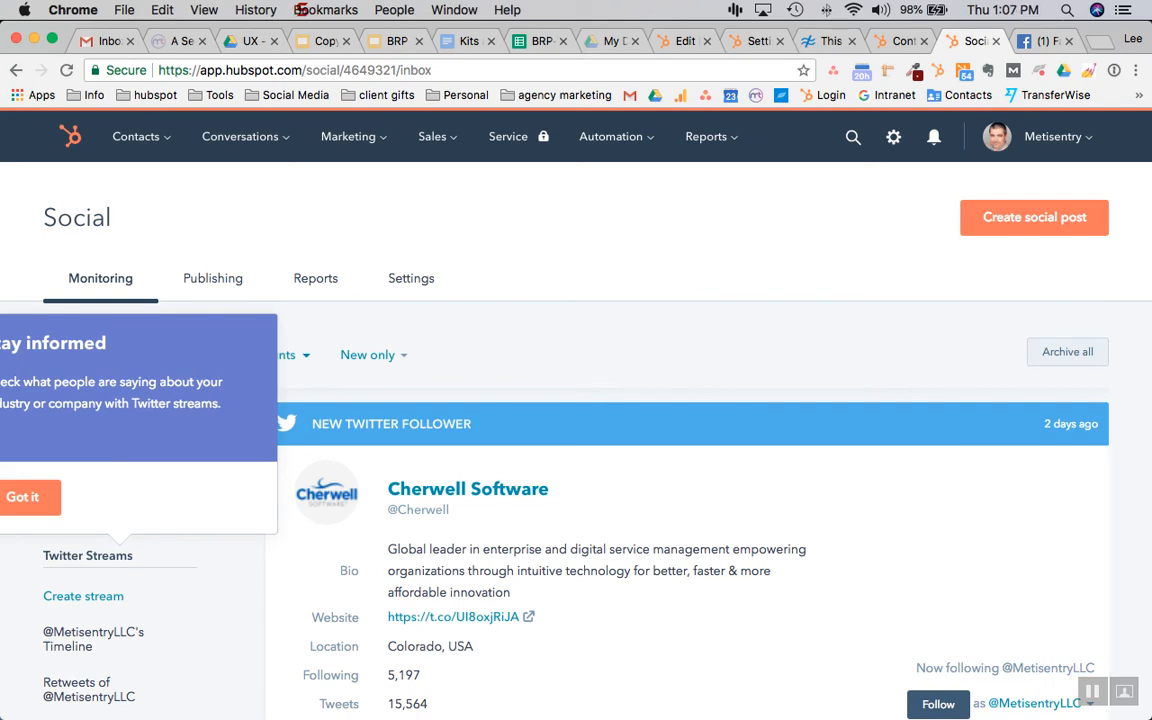
Dismiss the Twitter streams tip in the Monitoring inbox
scroll(576, 420, down, 3)
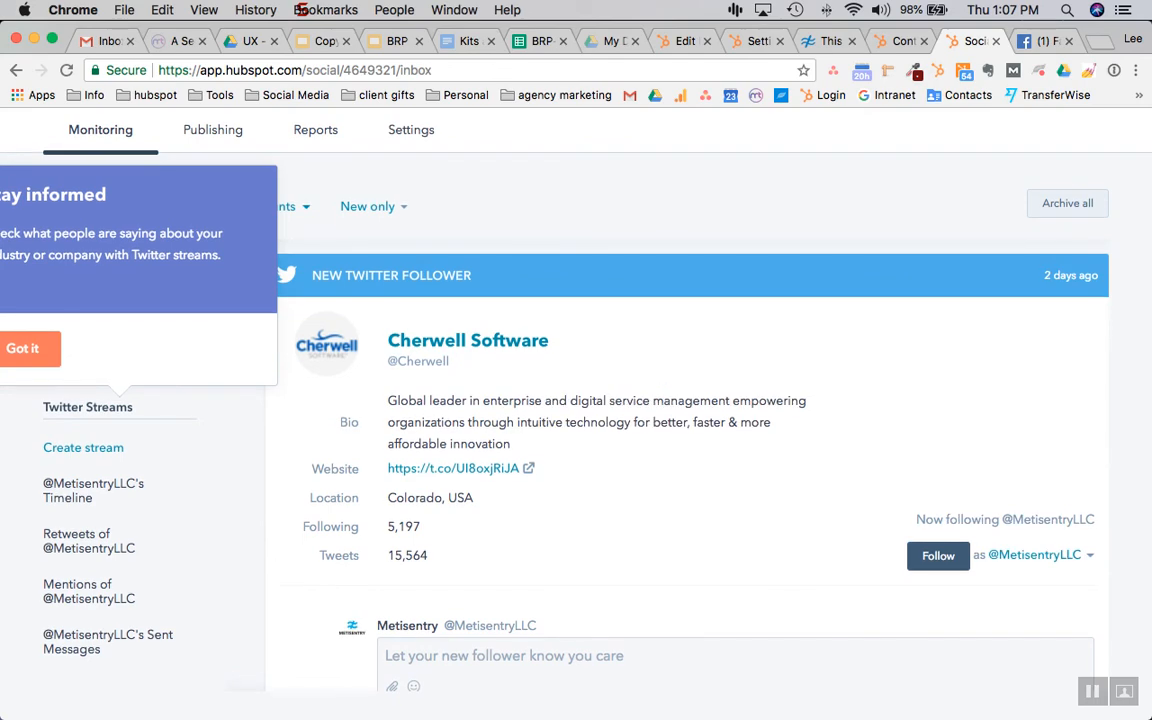
scroll(690, 430, down, 2)
scroll(690, 430, up, 2)
click(22, 348)
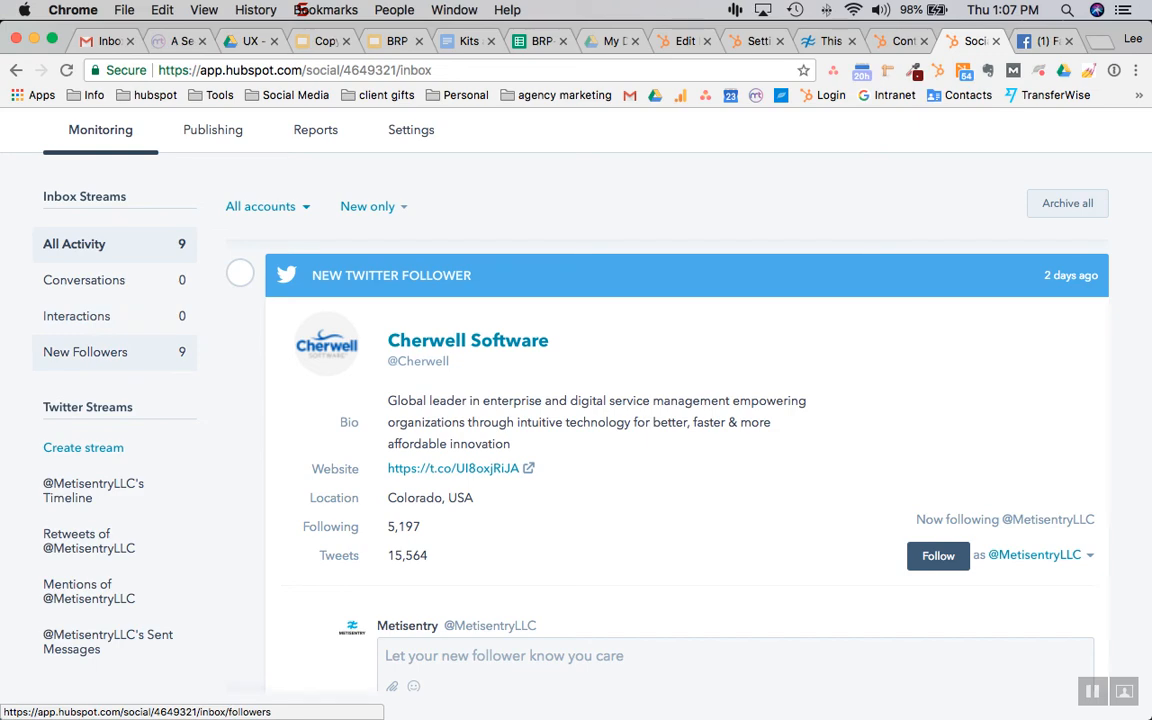
Scroll through the 9 New Twitter Follower entries, back to 24 days ago
scroll(686, 430, down, 3)
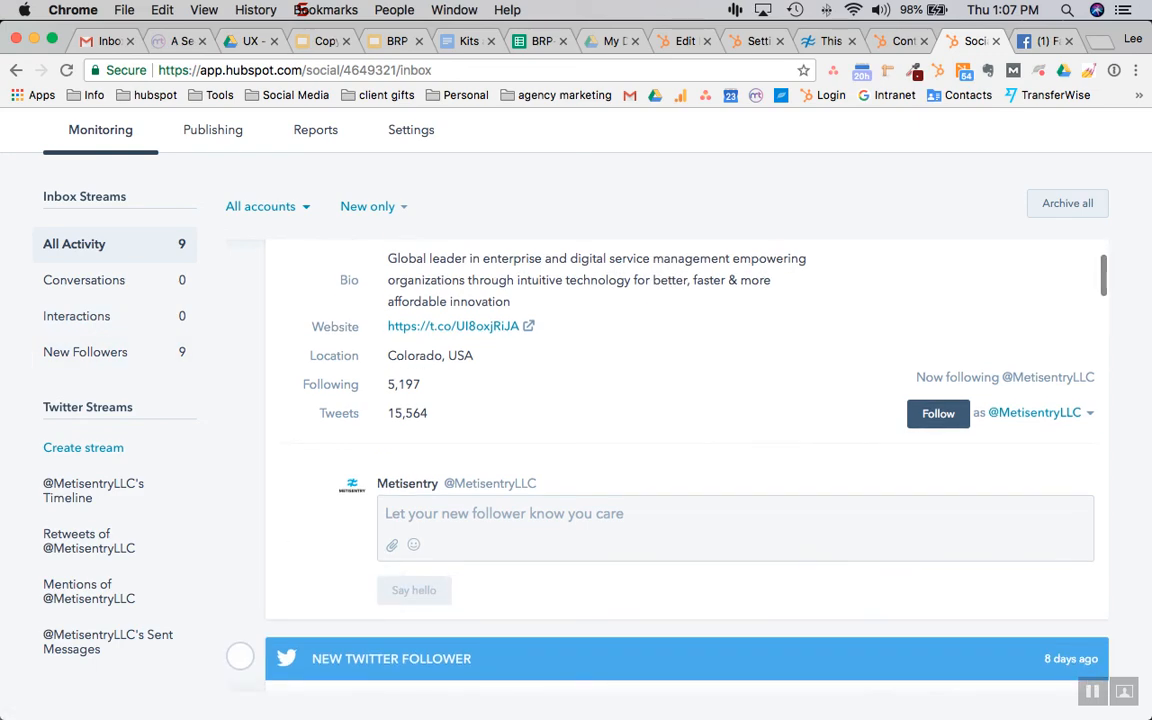
scroll(686, 430, down, 10)
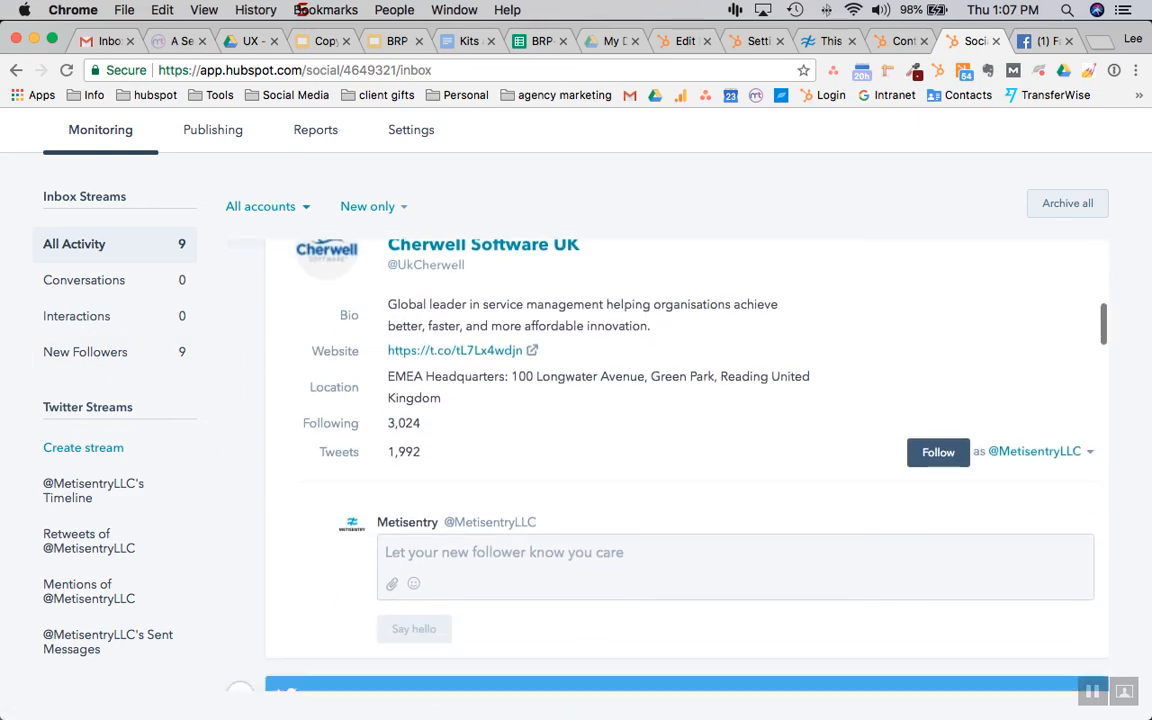
scroll(686, 430, up, 5)
scroll(686, 430, down, 5)
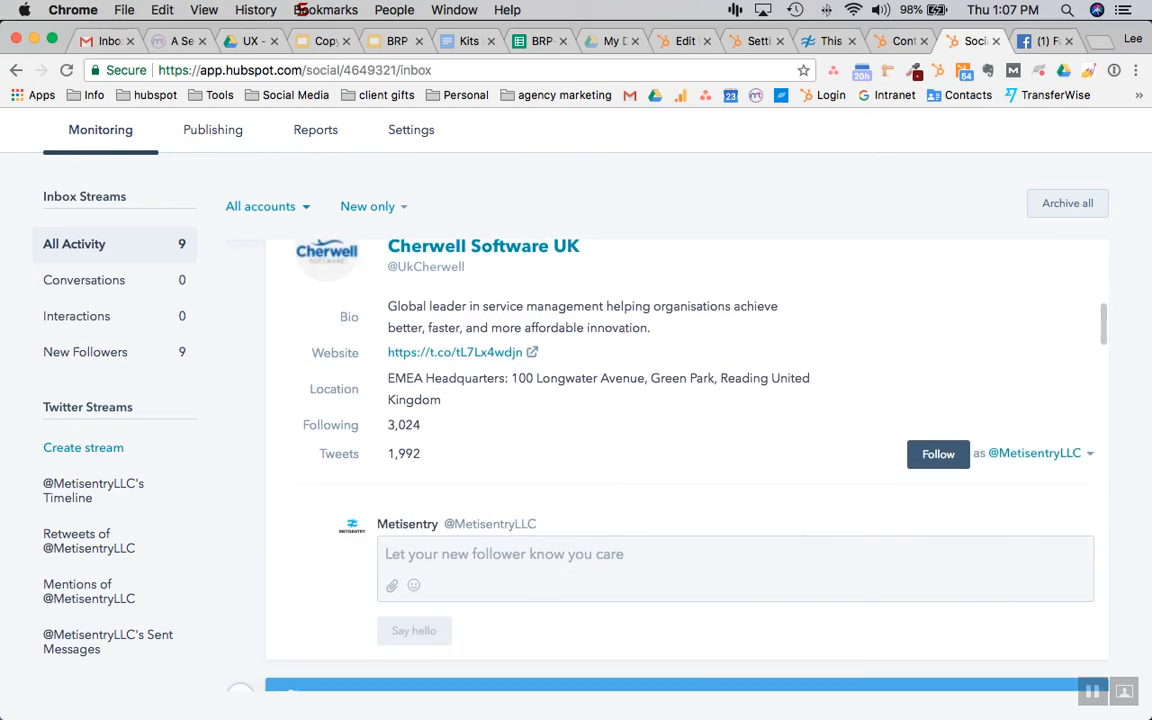
scroll(686, 430, up, 3)
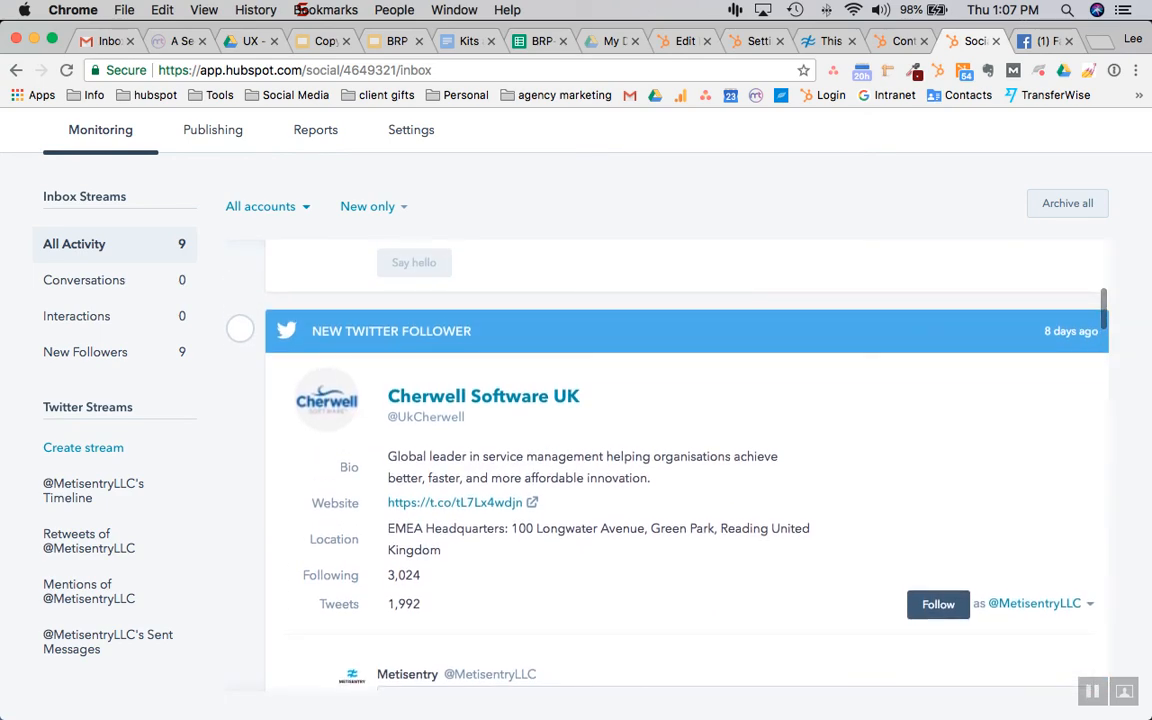
scroll(686, 430, down, 5)
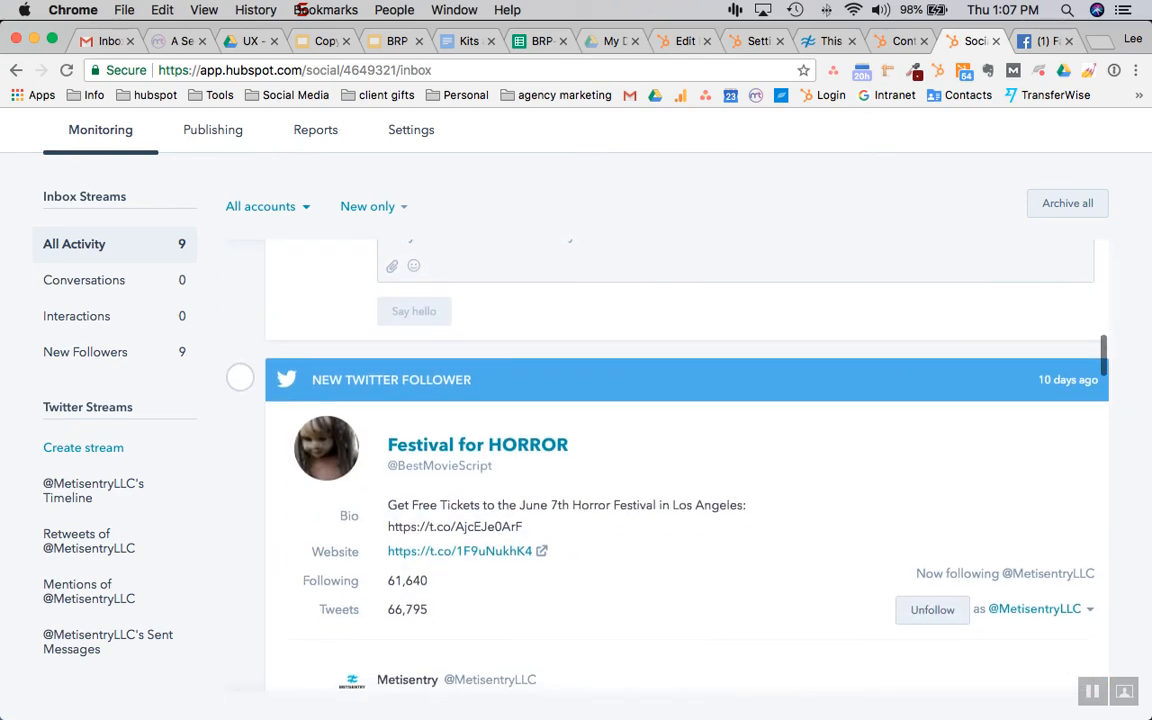
scroll(686, 430, down, 2)
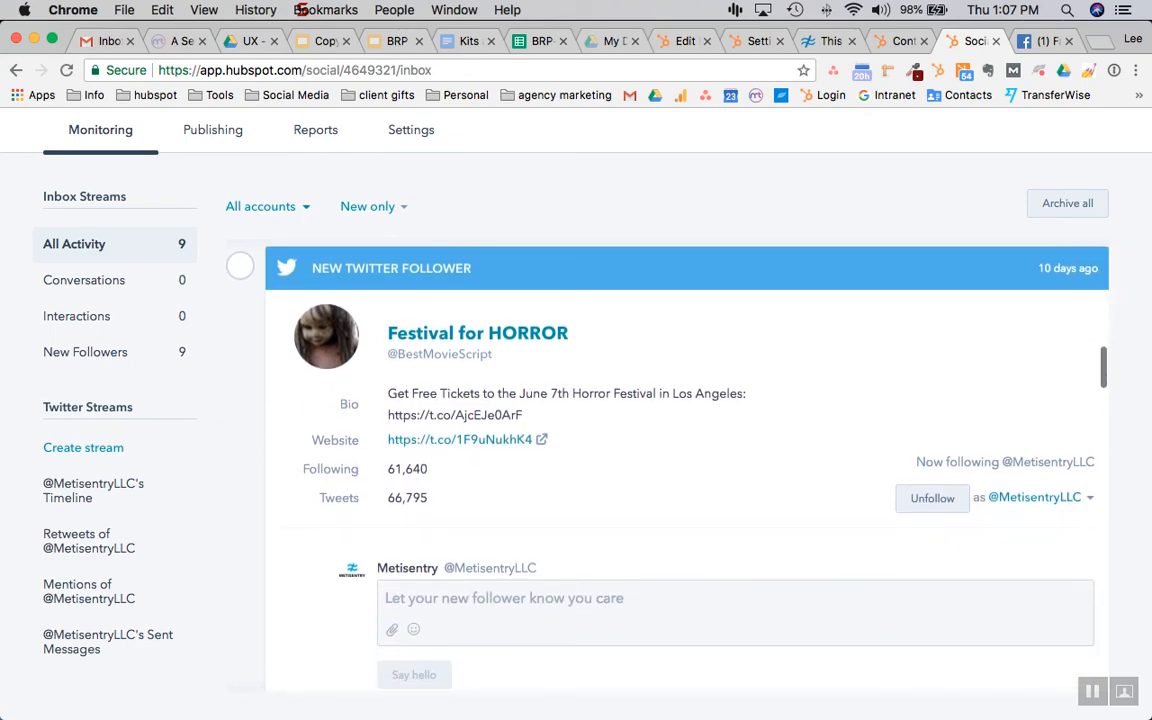
scroll(686, 430, down, 10)
scroll(686, 430, down, 10)
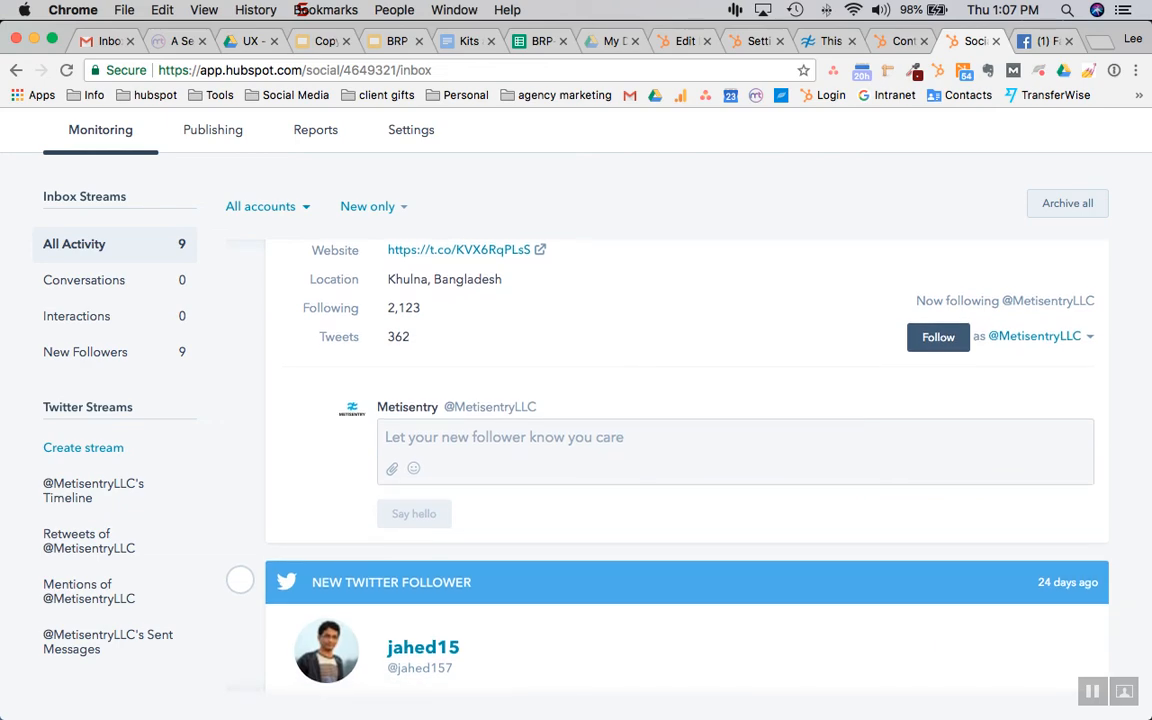
scroll(686, 430, down, 10)
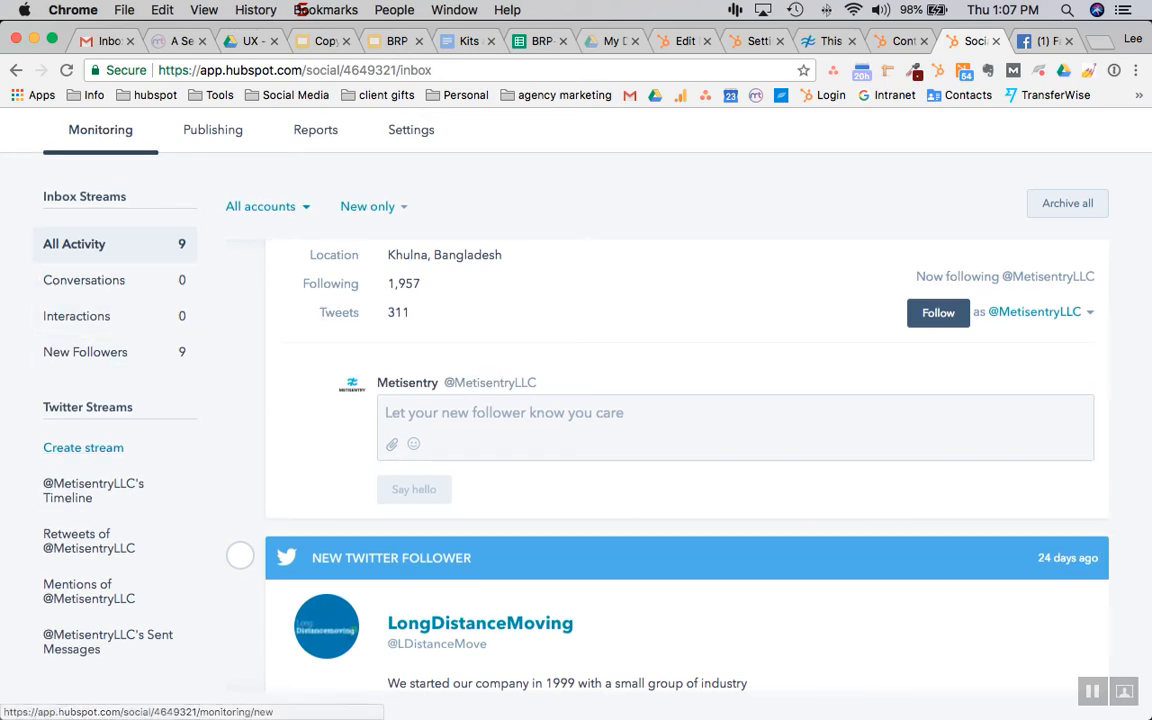
View the company's Timeline, Retweets, Mentions and Sent Messages Twitter streams
click(93, 490)
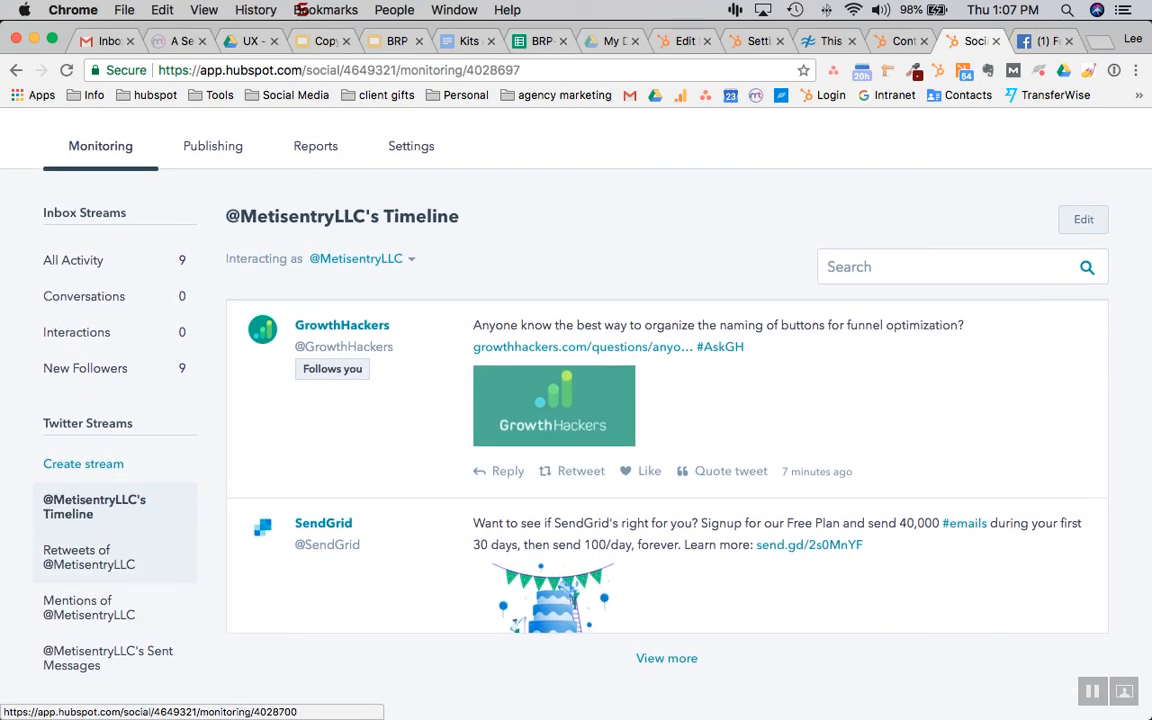
click(89, 553)
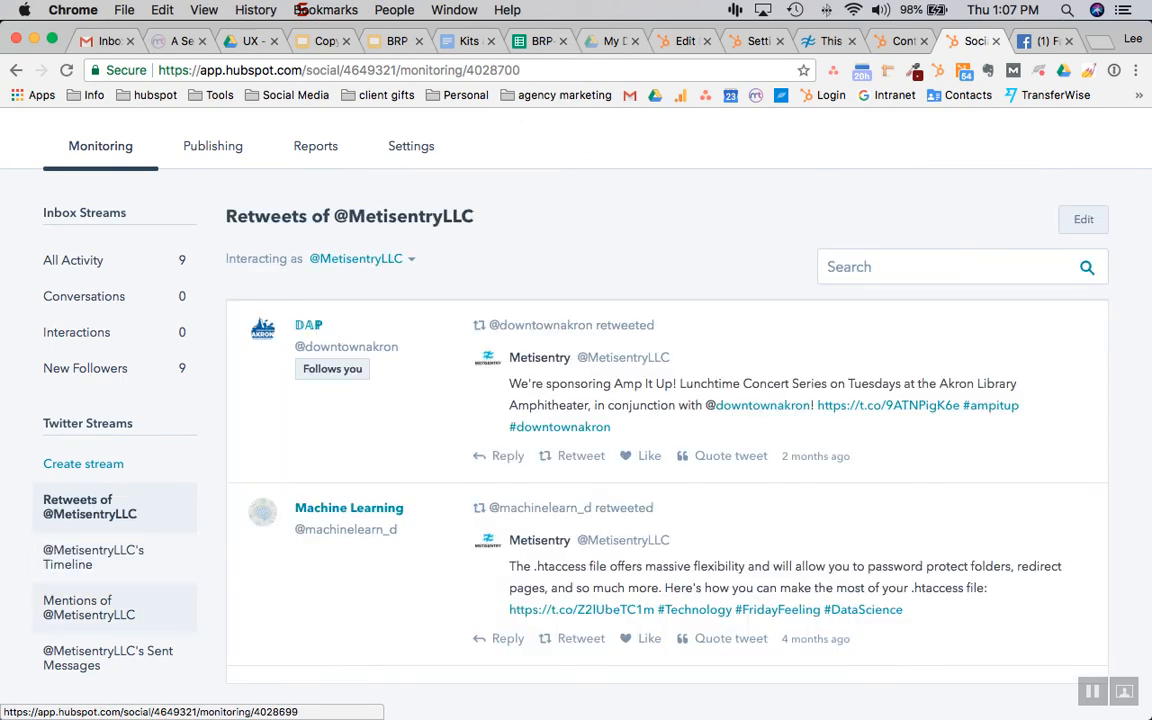
click(89, 607)
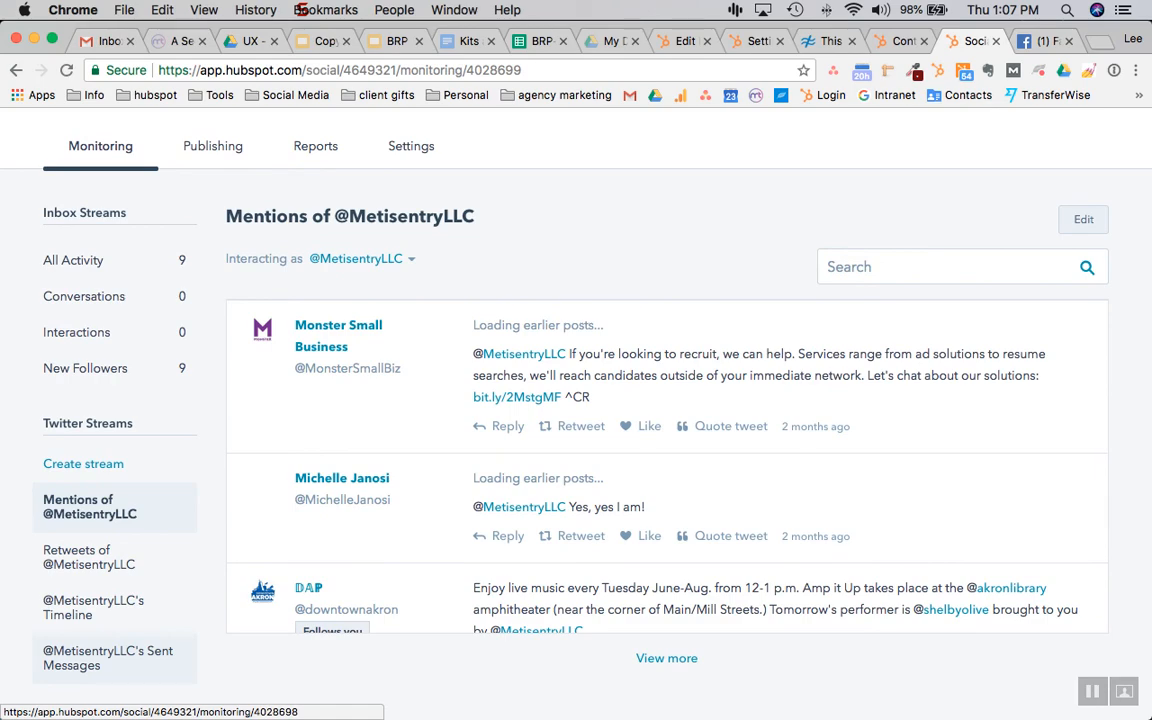
click(108, 657)
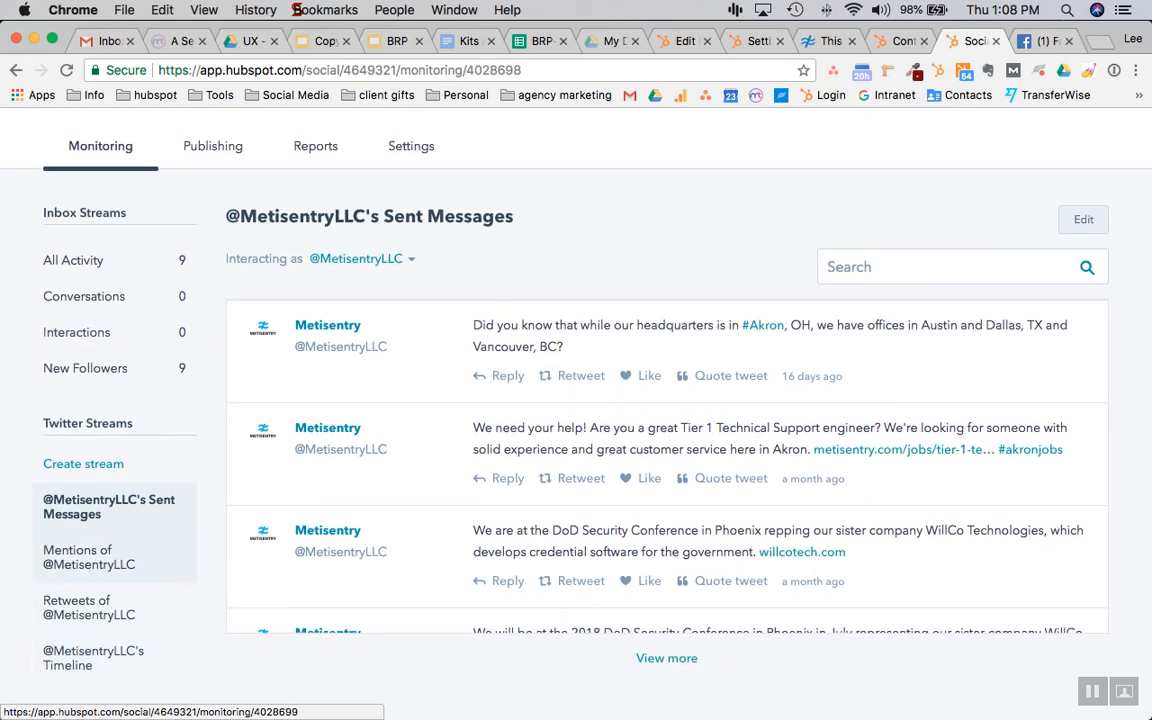
Scroll through the sent tweets and start creating a new Twitter stream
scroll(667, 465, down, 5)
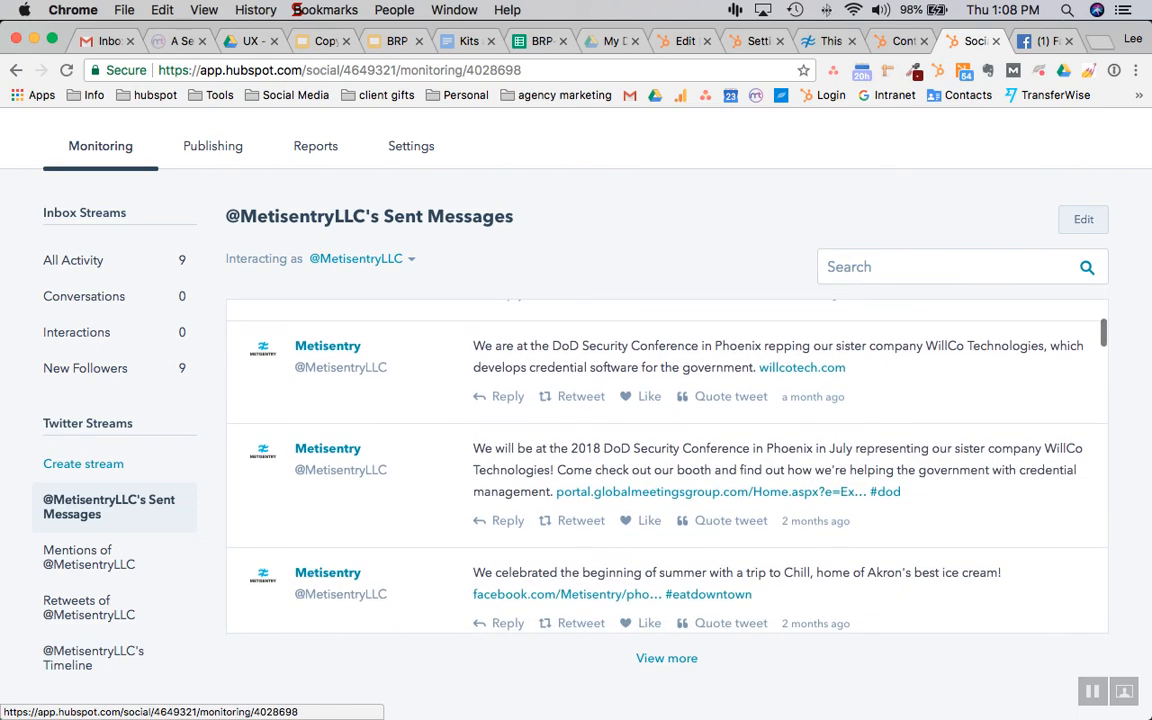
scroll(667, 465, down, 4)
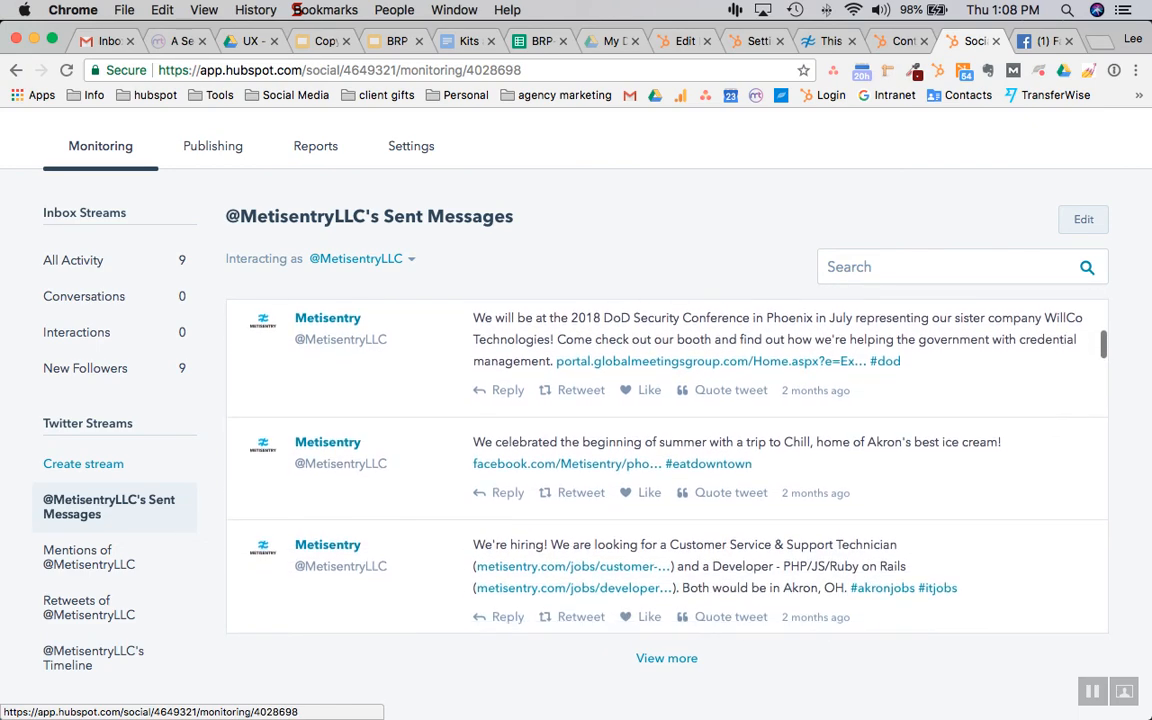
scroll(667, 465, down, 6)
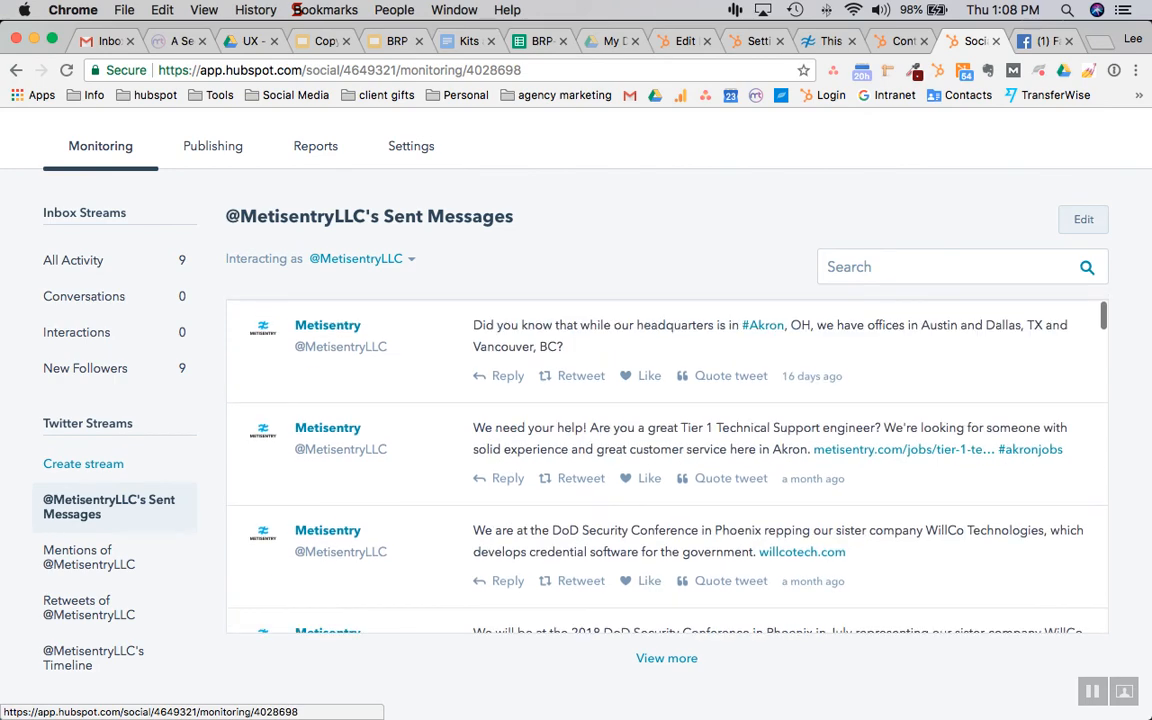
click(83, 464)
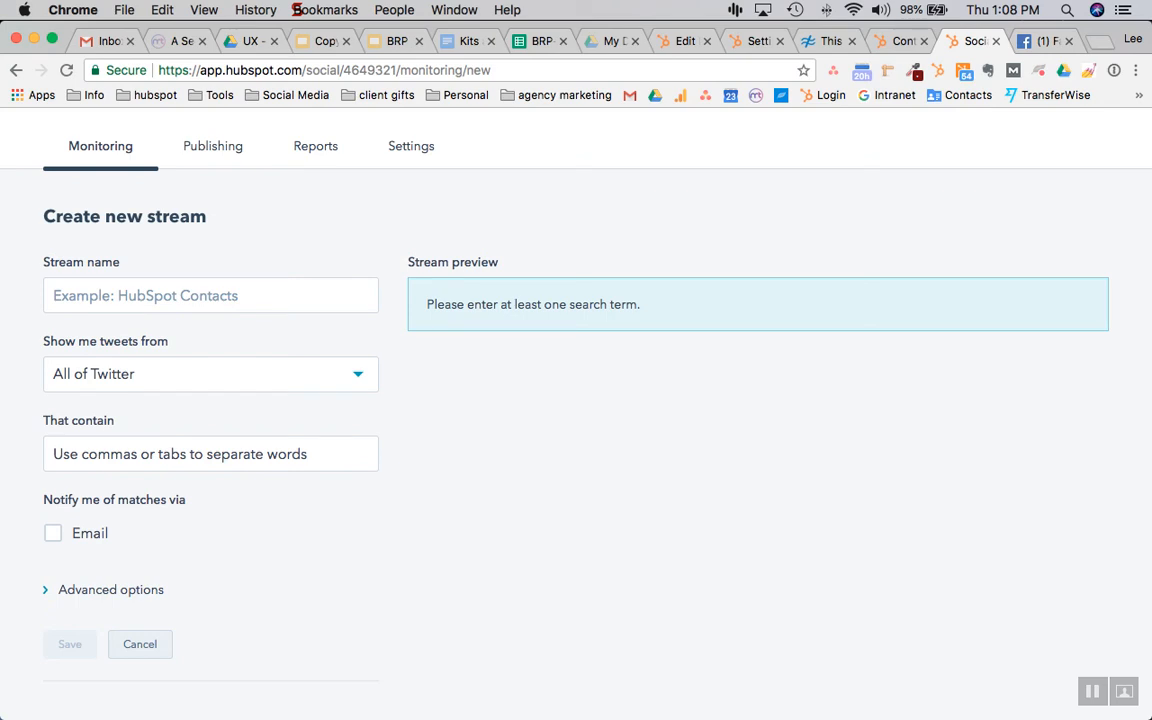
Name the new stream SaaS with All of Twitter as its tweet source
click(210, 296)
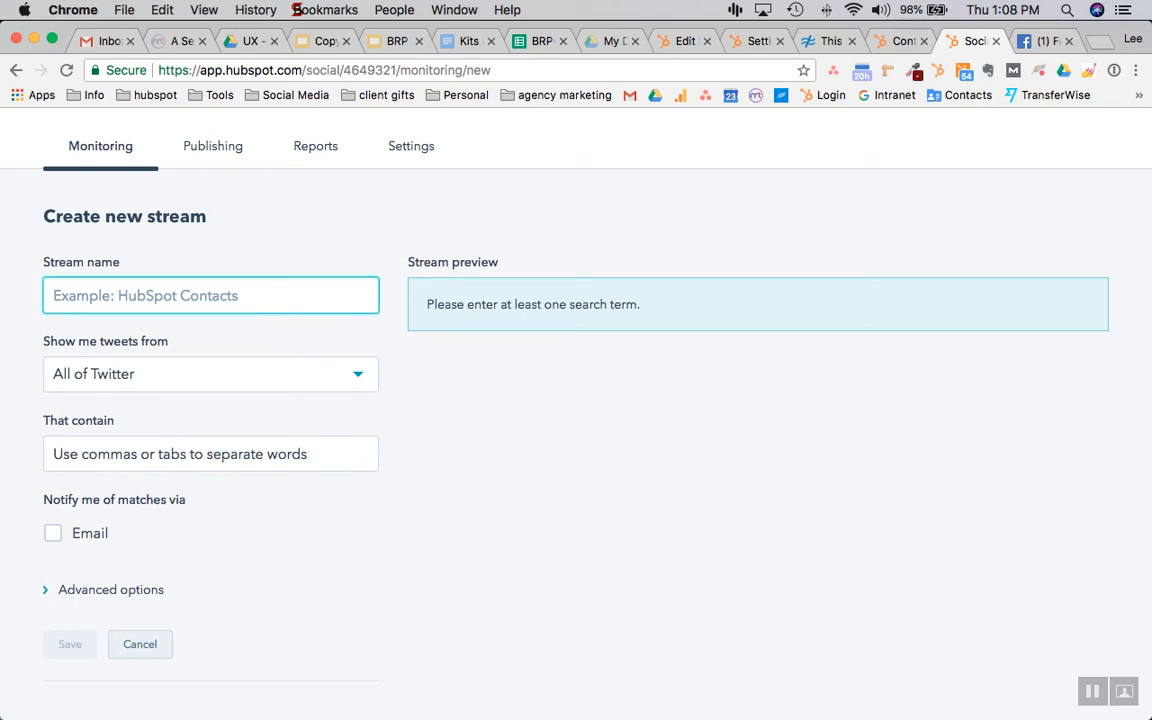
text(SaaS)
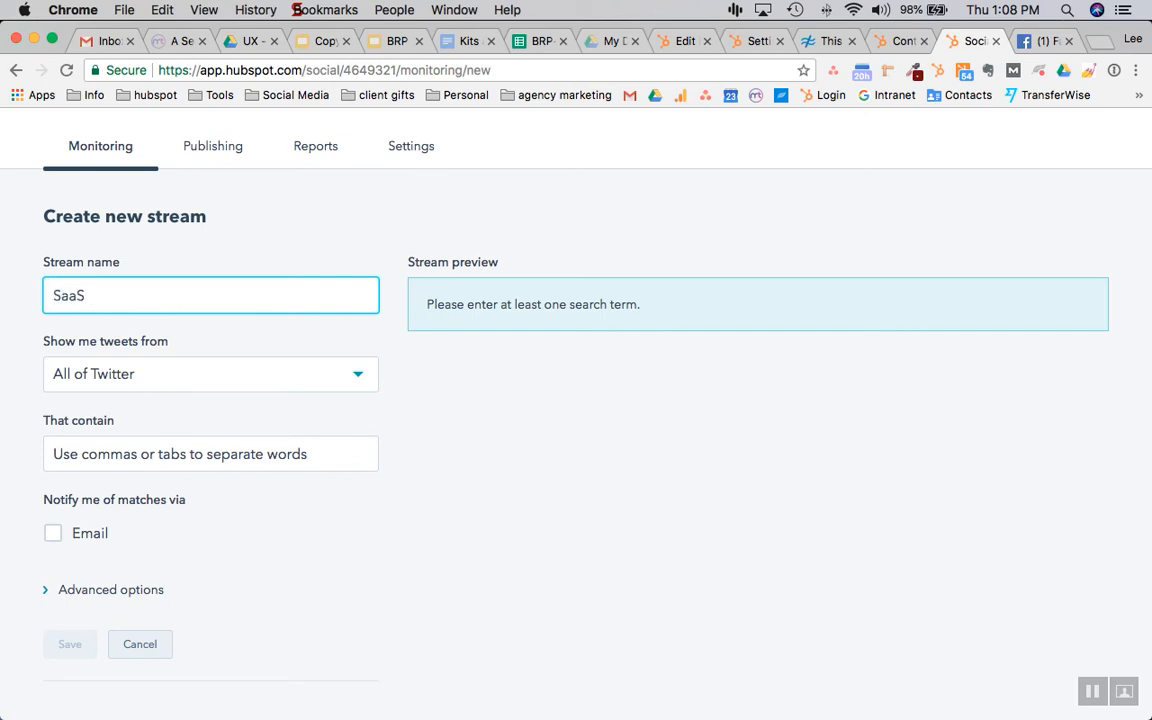
click(210, 374)
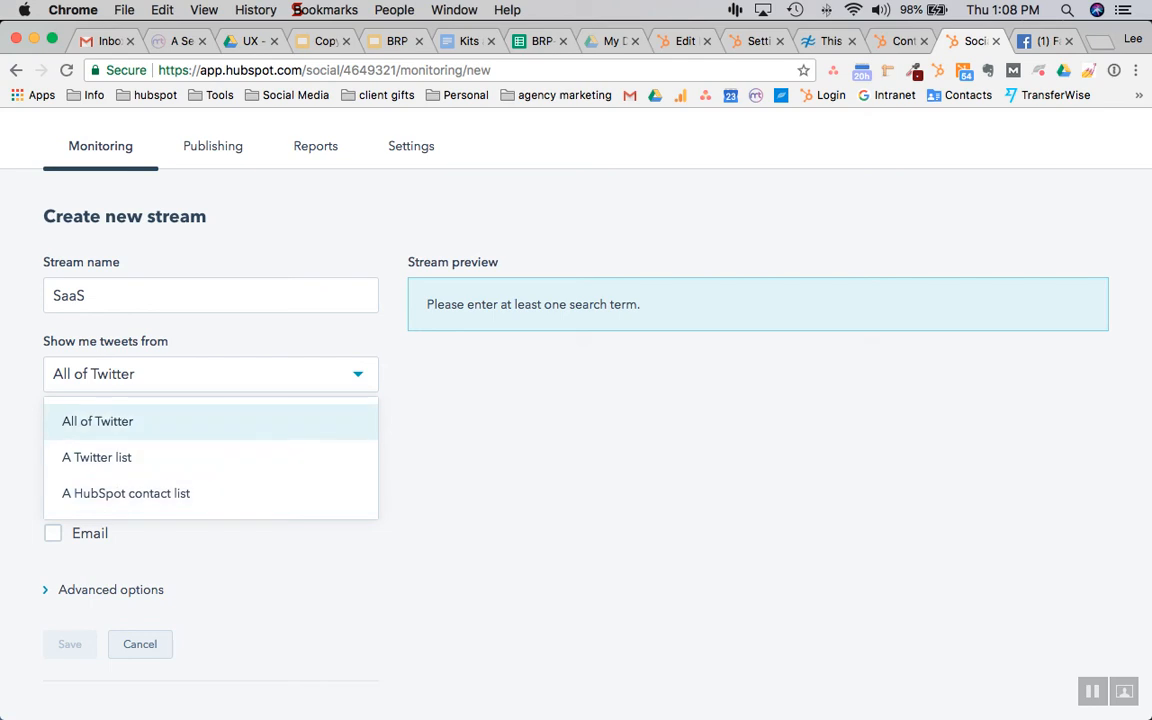
key(Return)
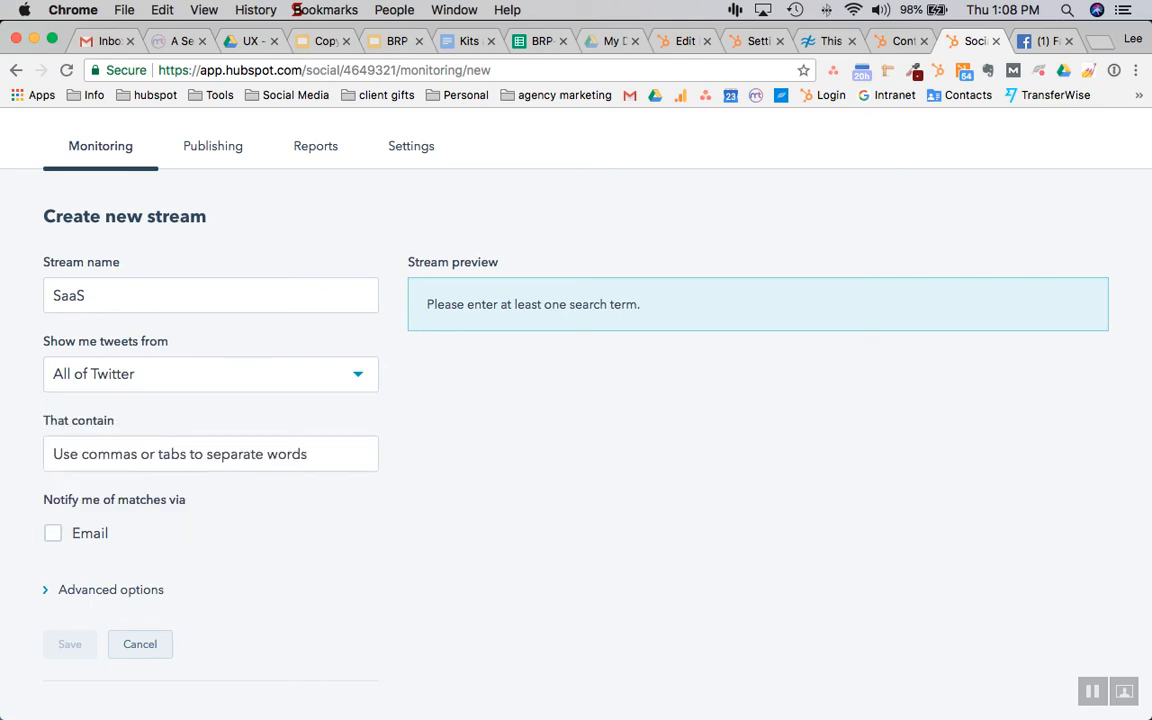
click(210, 454)
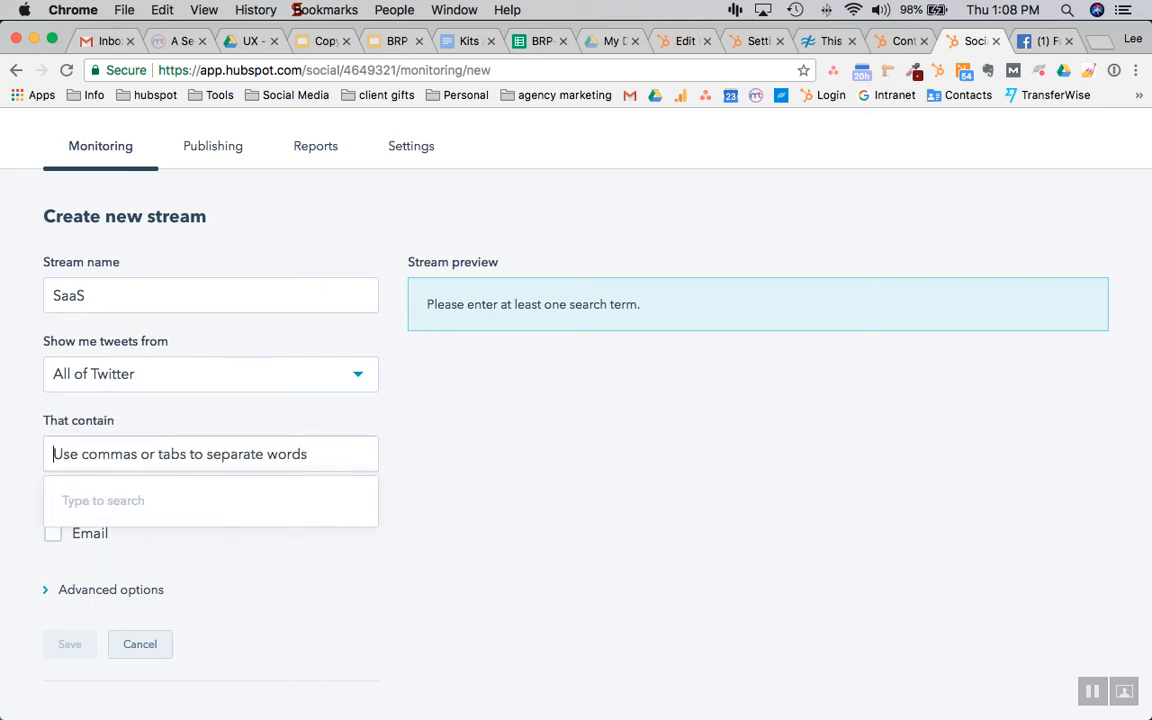
text(S)
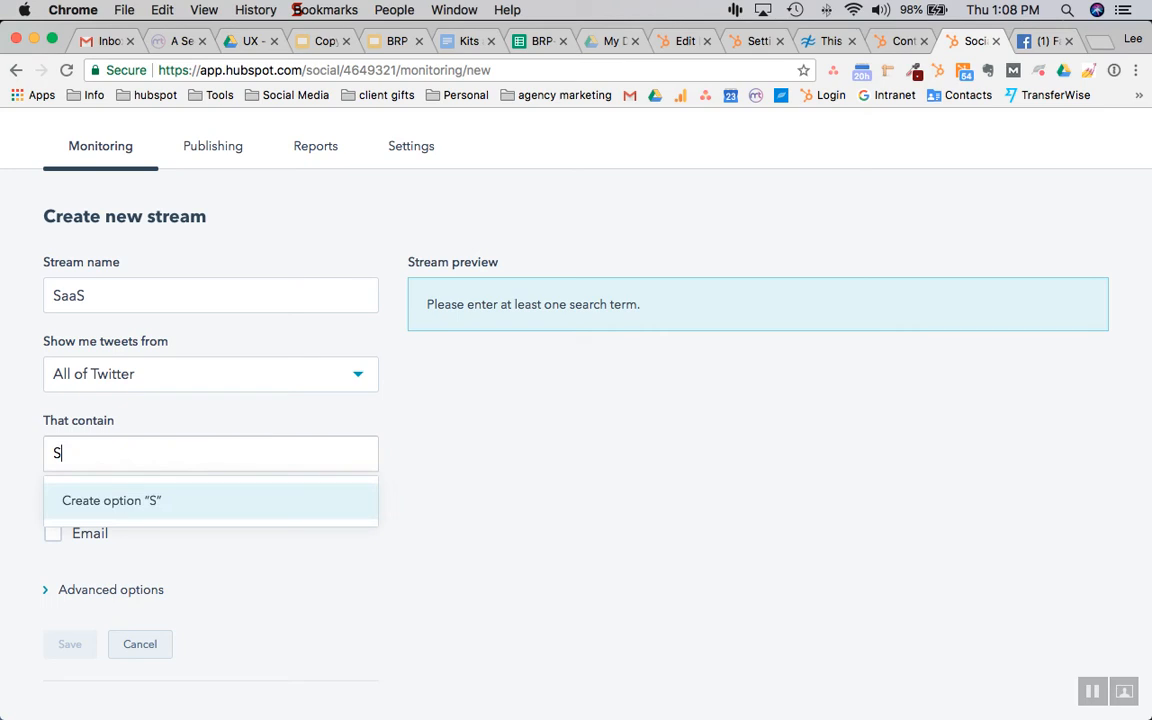
text(aaS)
key(Return)
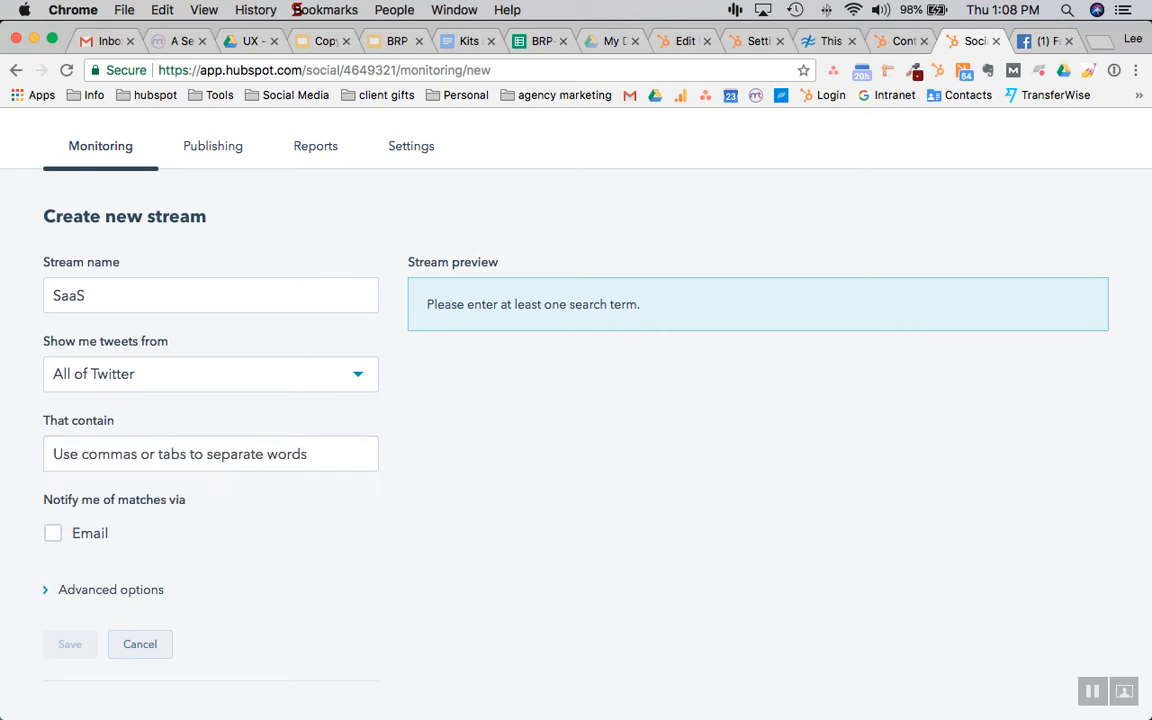
Expand and collapse the stream's advanced filtering options
scroll(576, 400, down, 2)
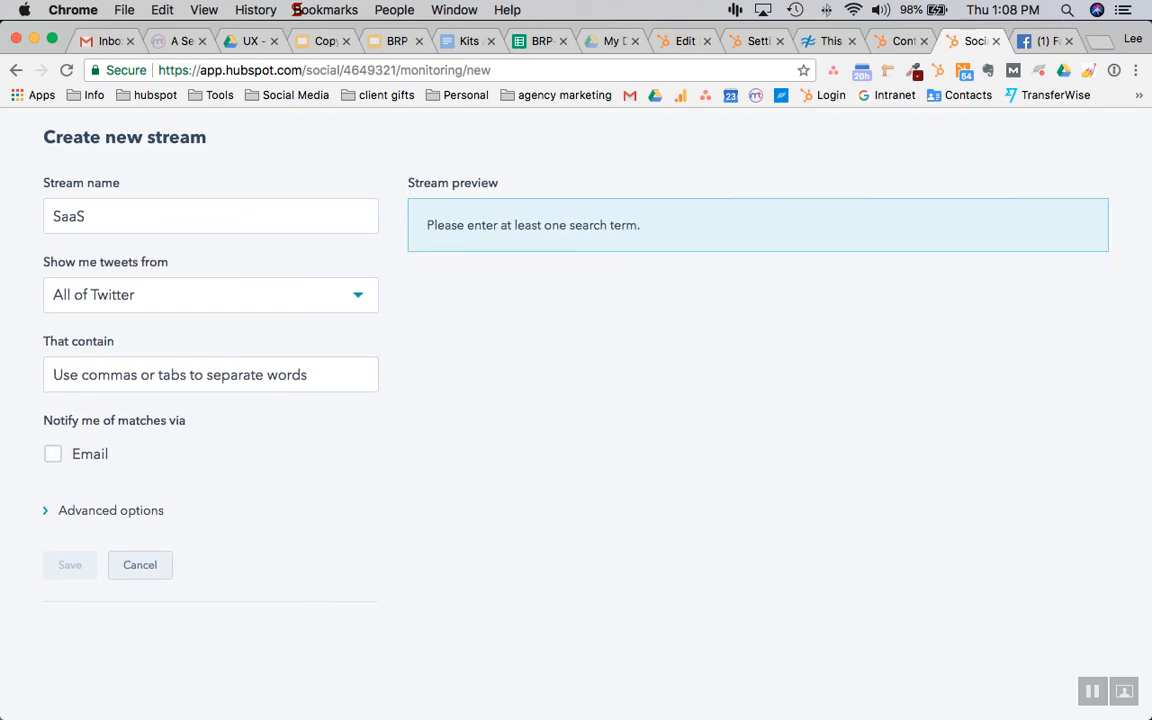
scroll(576, 400, down, 4)
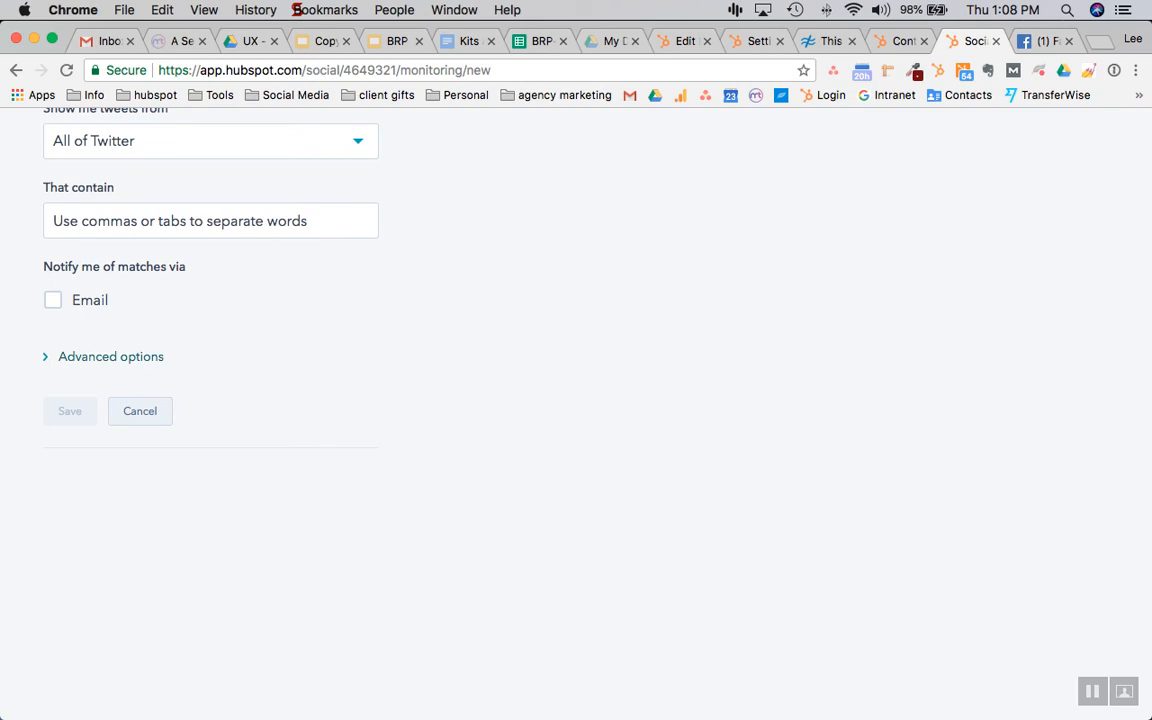
click(110, 356)
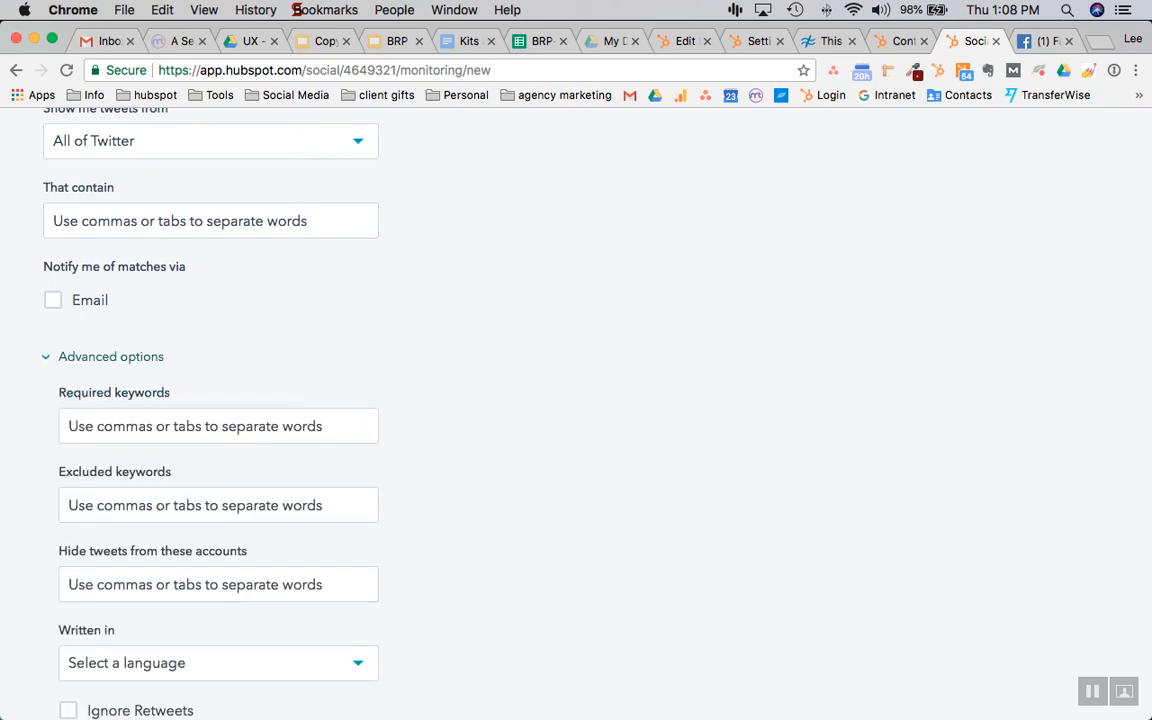
scroll(576, 400, down, 4)
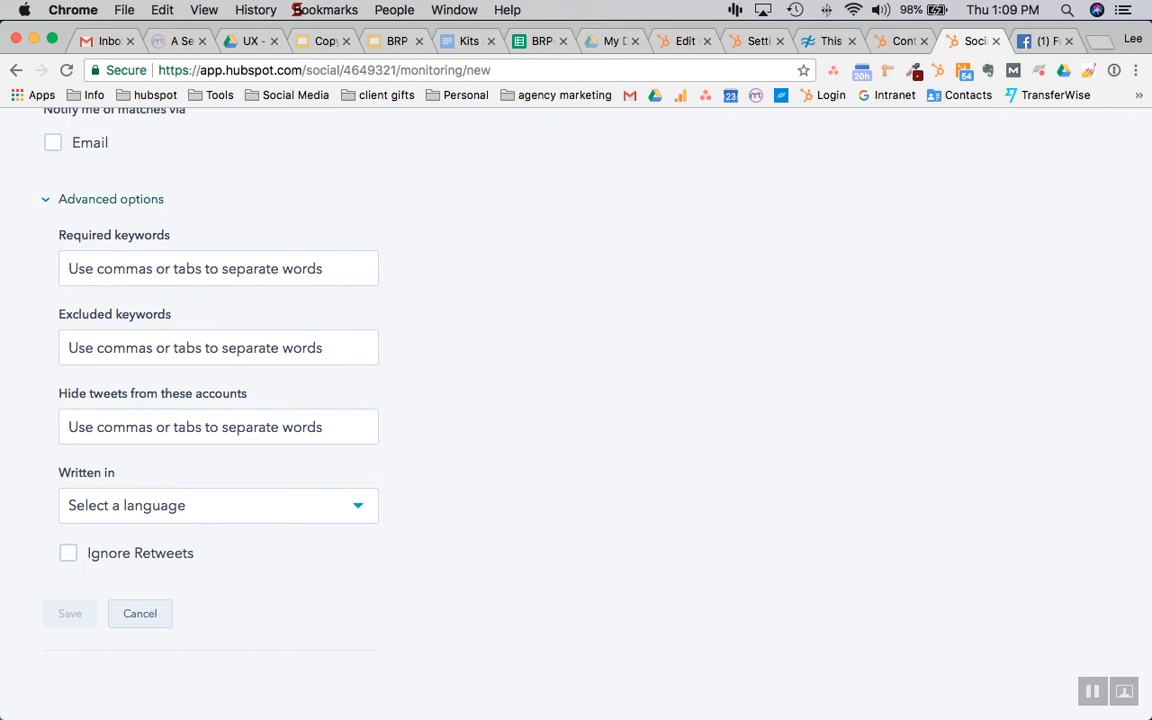
click(110, 199)
scroll(576, 400, up, 5)
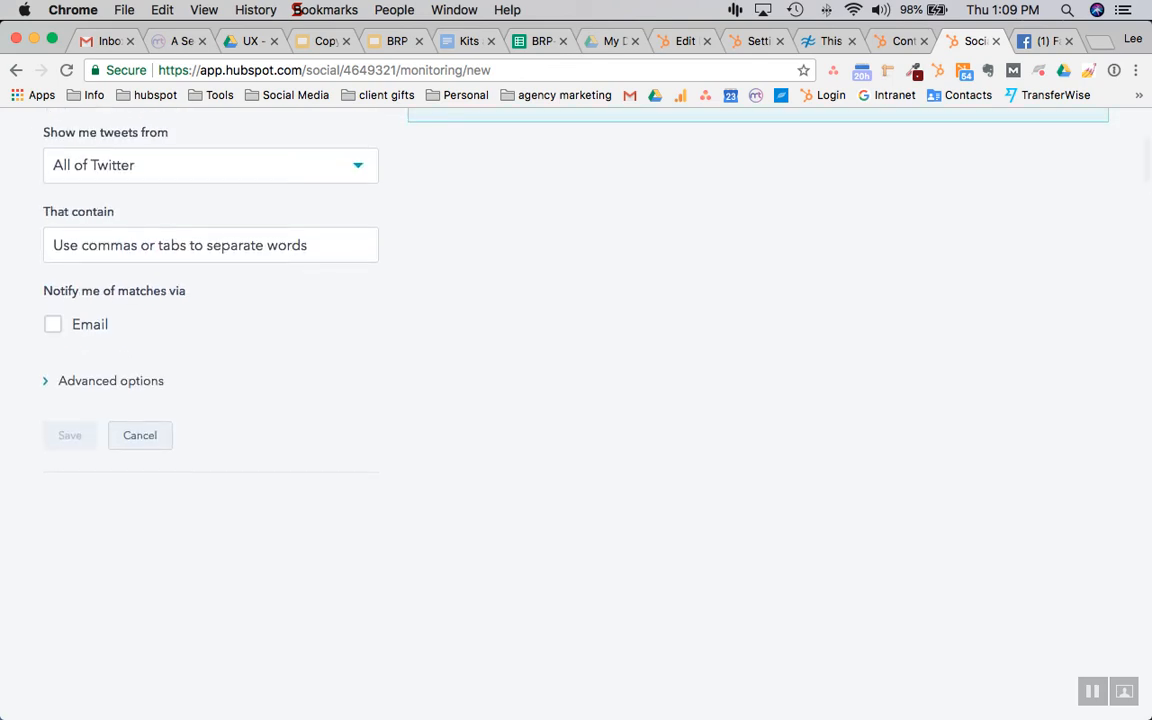
scroll(576, 400, up, 1)
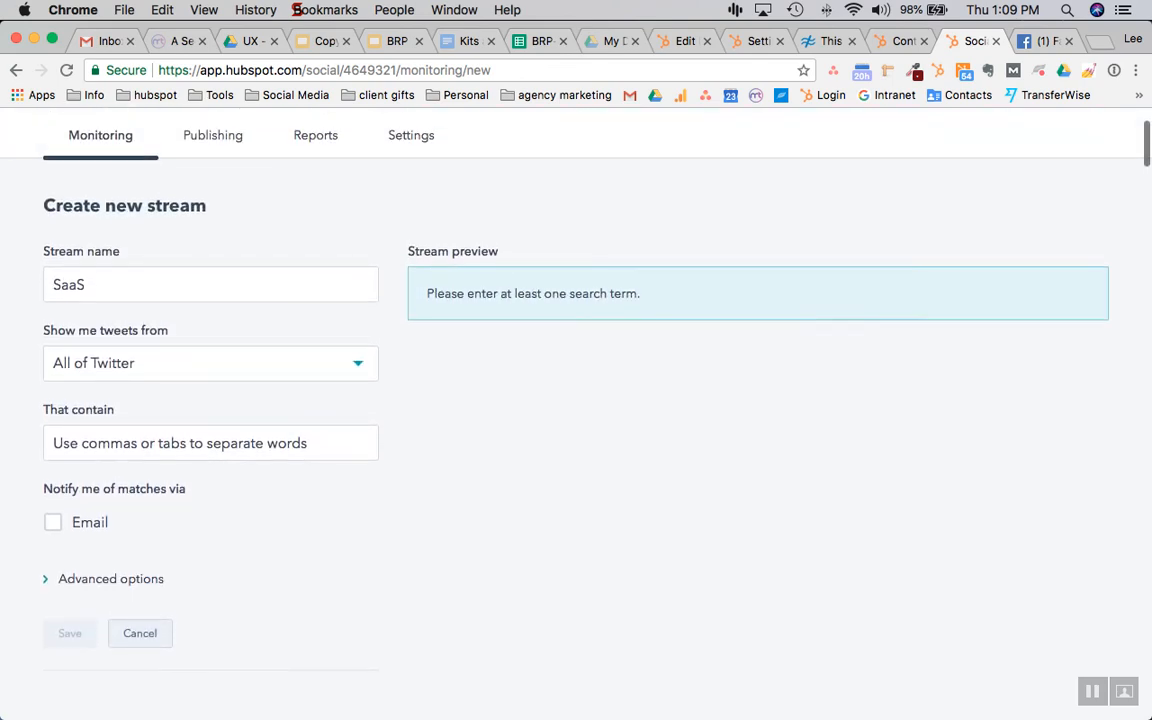
Add SaaS as the stream's search term tag and save the stream
click(210, 443)
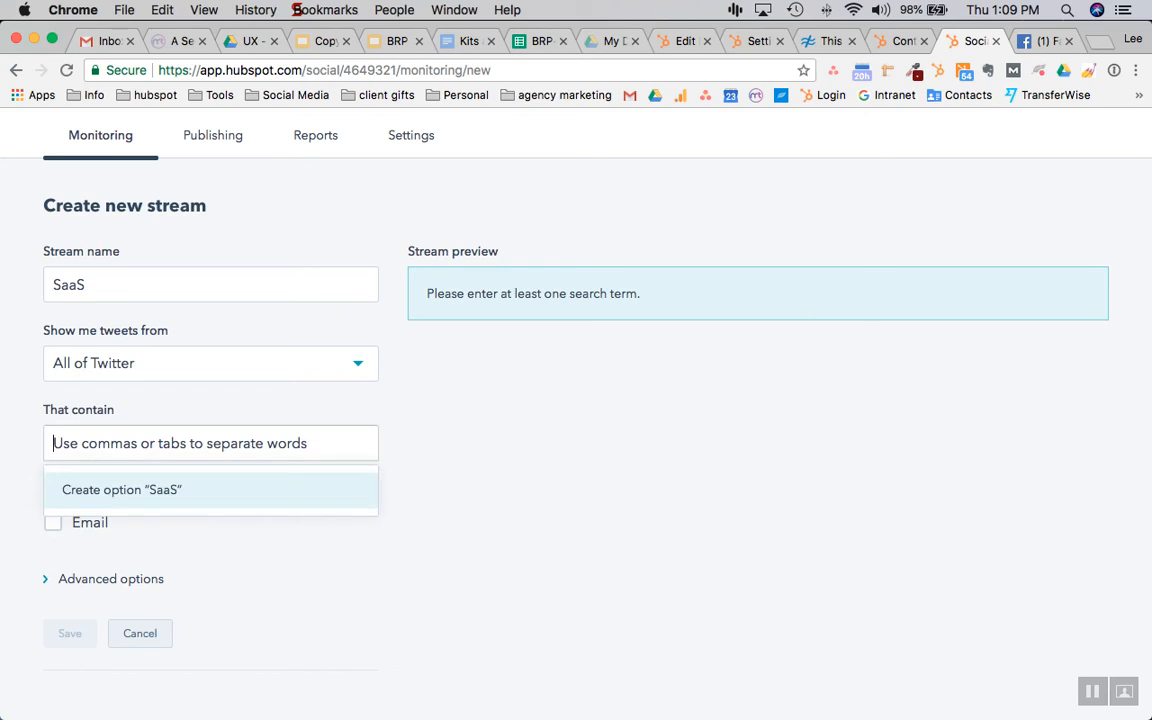
text(Saa)
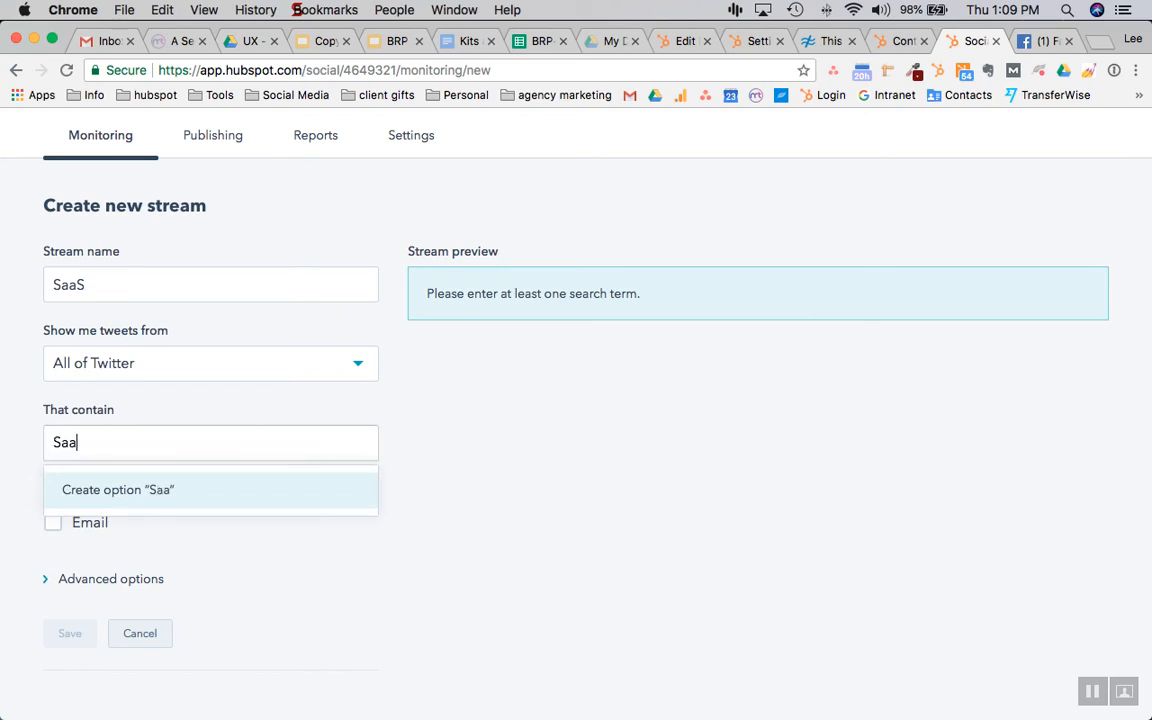
text(S)
key(Return)
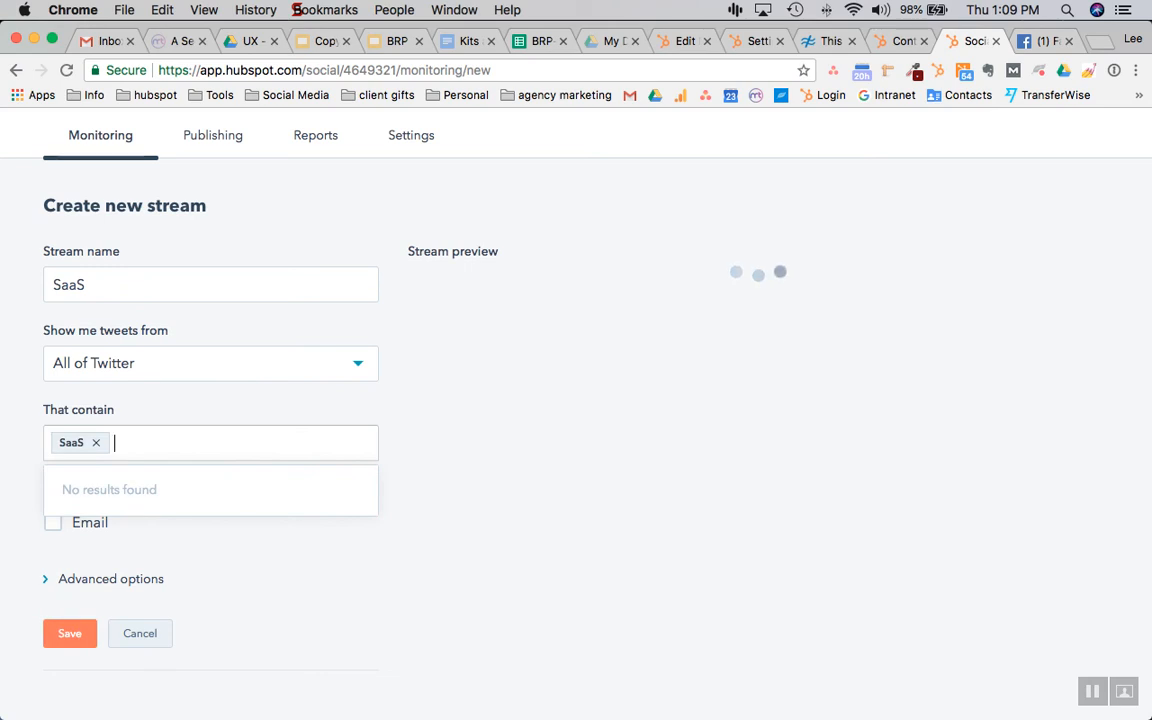
click(70, 633)
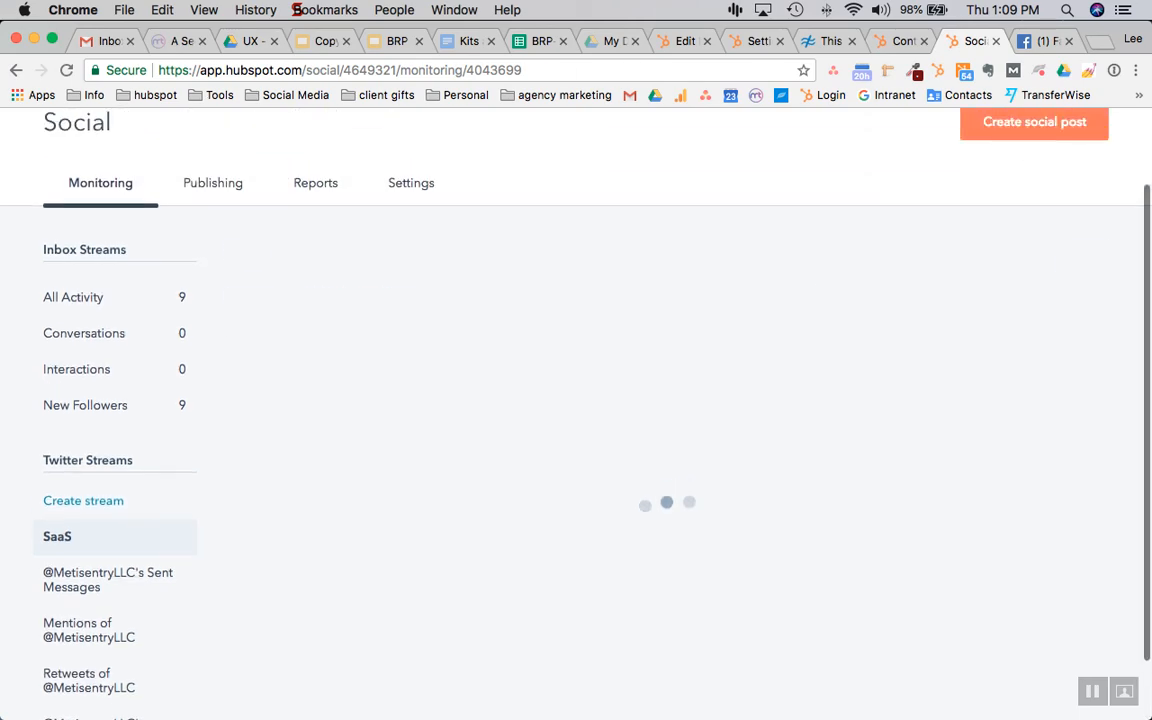
Scroll through the tweets in the new SaaS stream
scroll(667, 520, down, 2)
scroll(667, 520, up, 2)
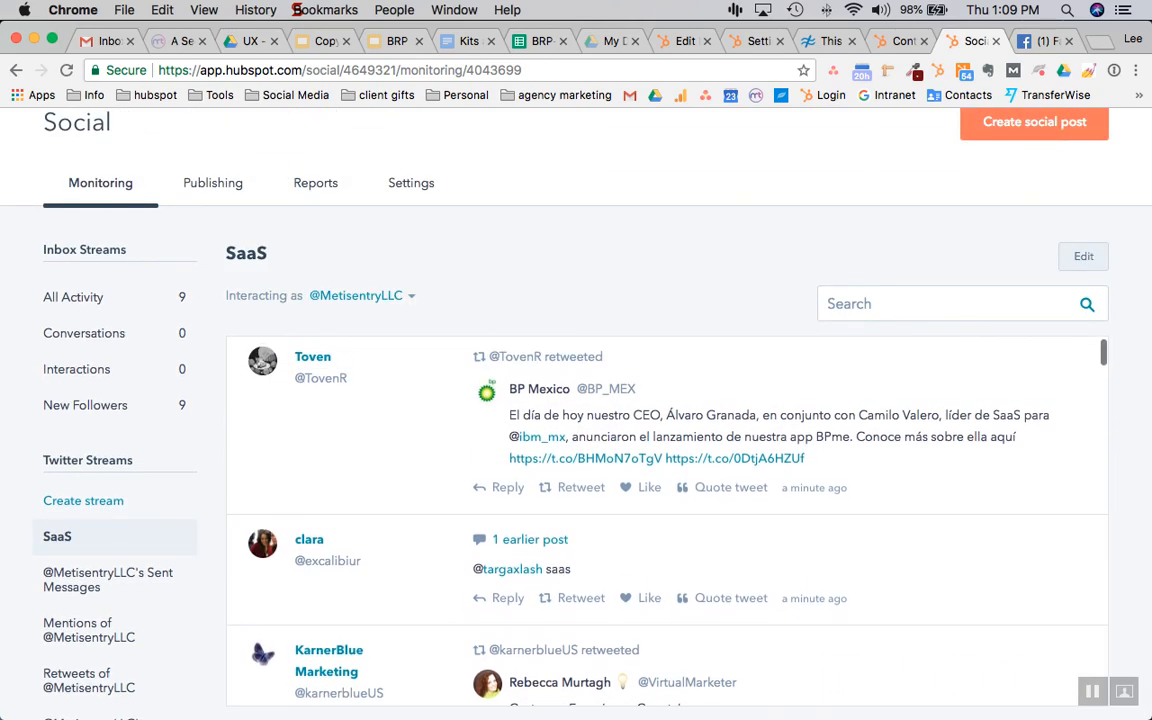
scroll(667, 520, down, 5)
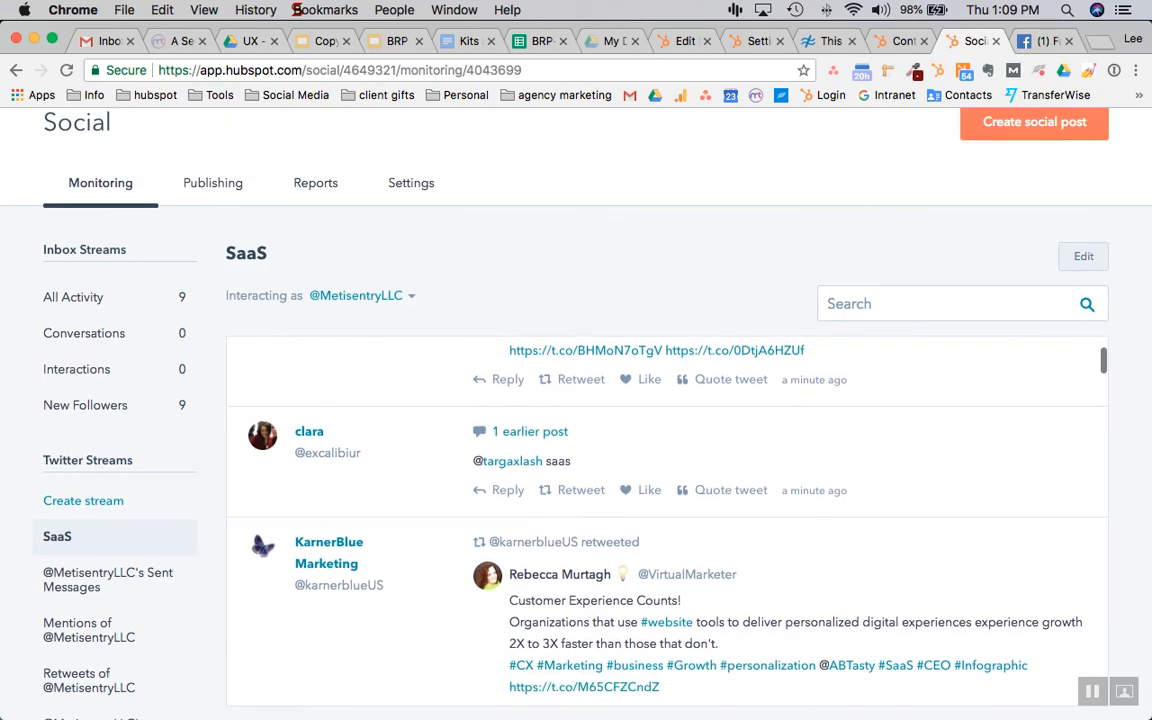
scroll(667, 520, down, 8)
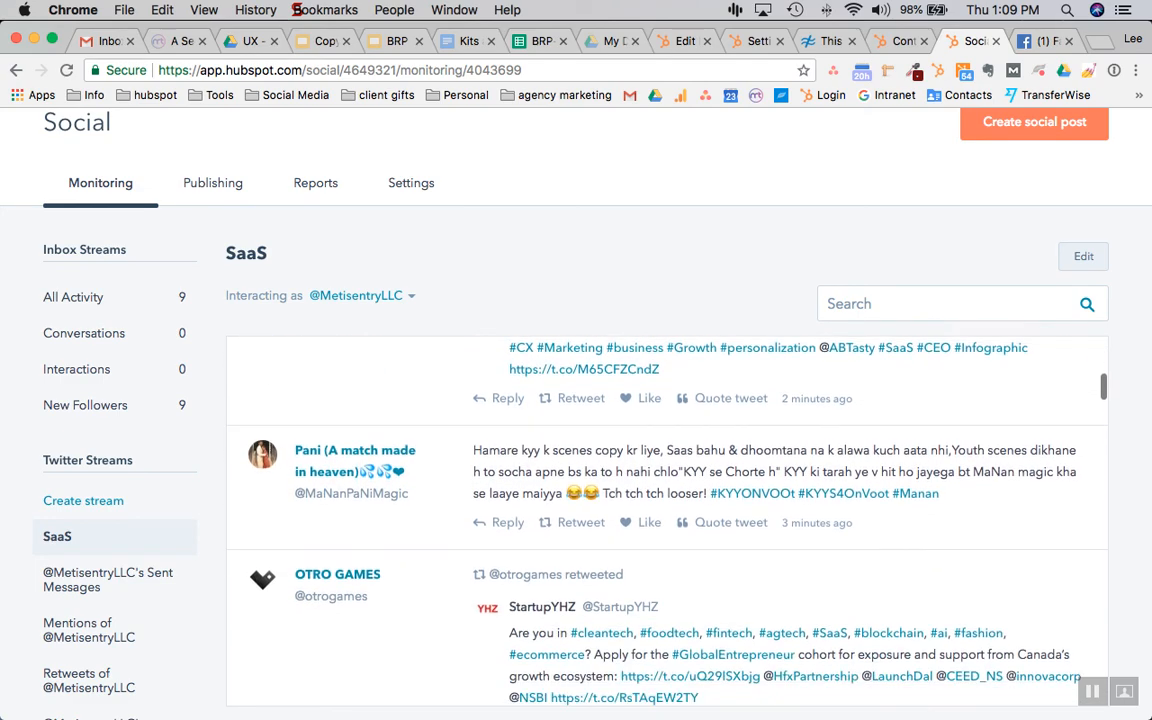
scroll(667, 520, down, 5)
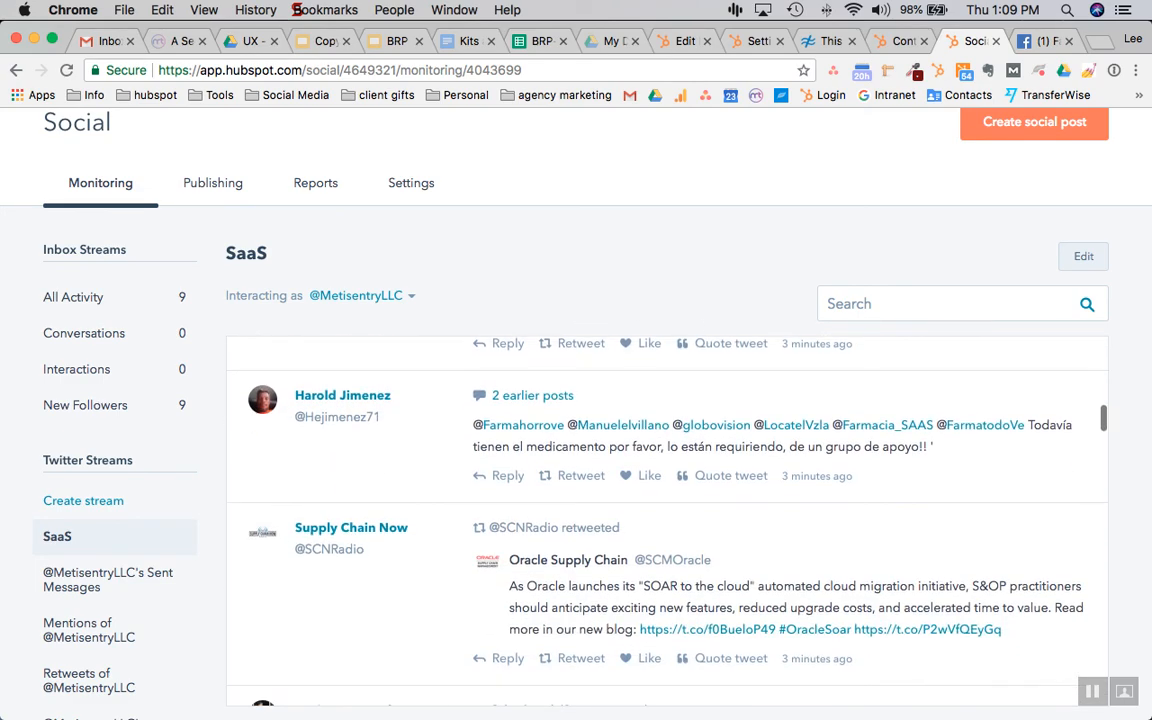
scroll(667, 520, up, 3)
scroll(667, 520, down, 17)
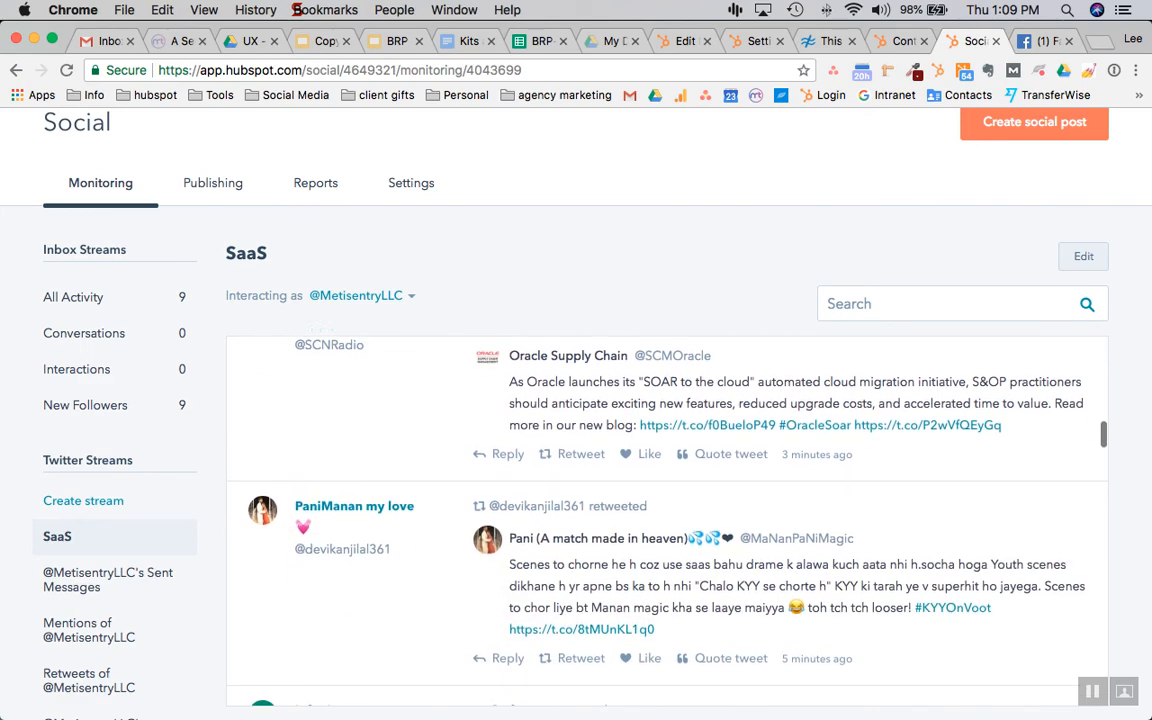
scroll(667, 480, down, 5)
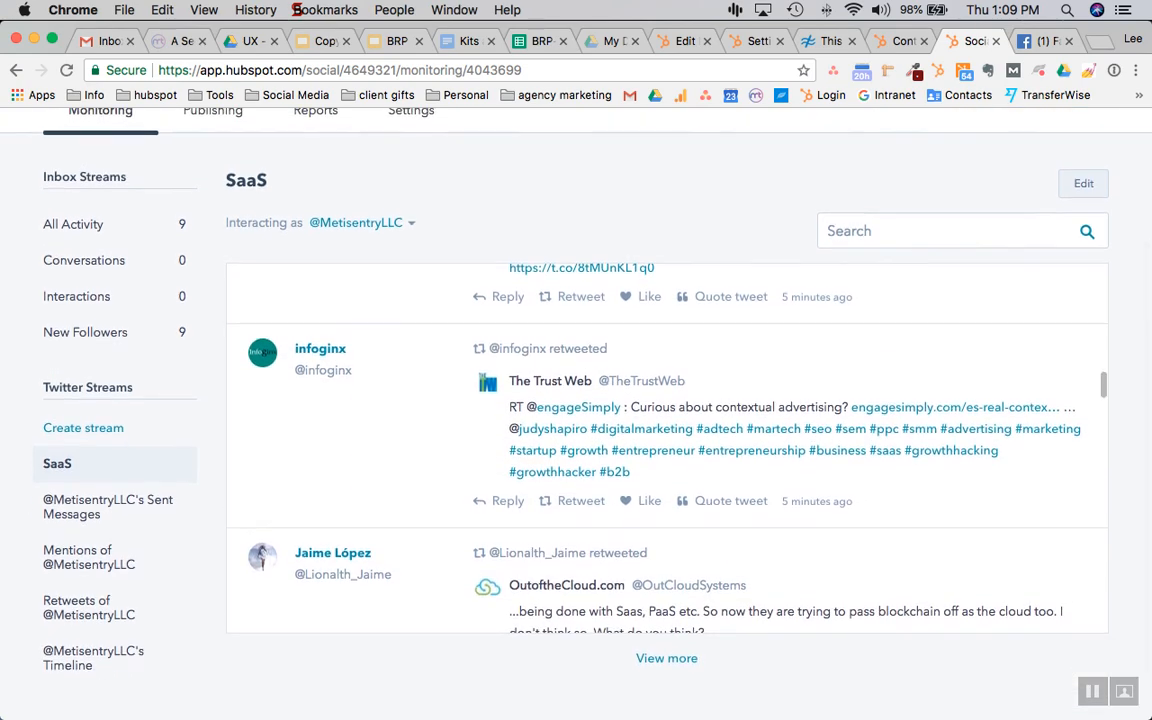
scroll(667, 450, down, 6)
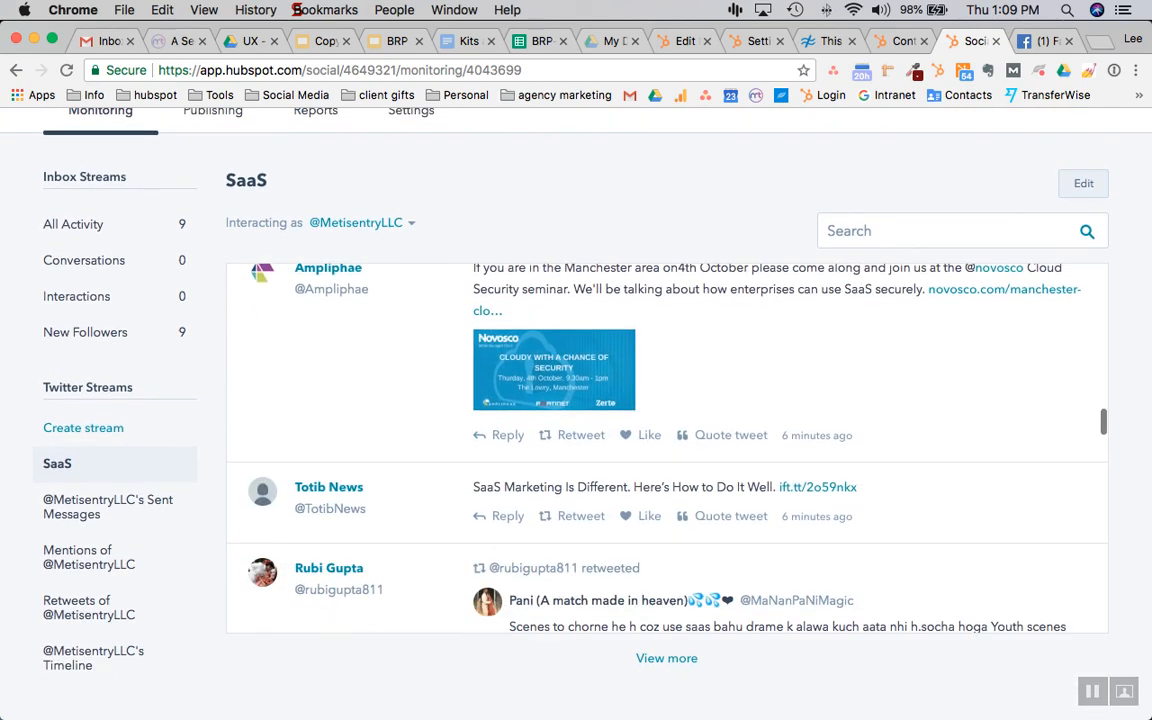
scroll(667, 450, up, 1)
scroll(667, 450, up, 15)
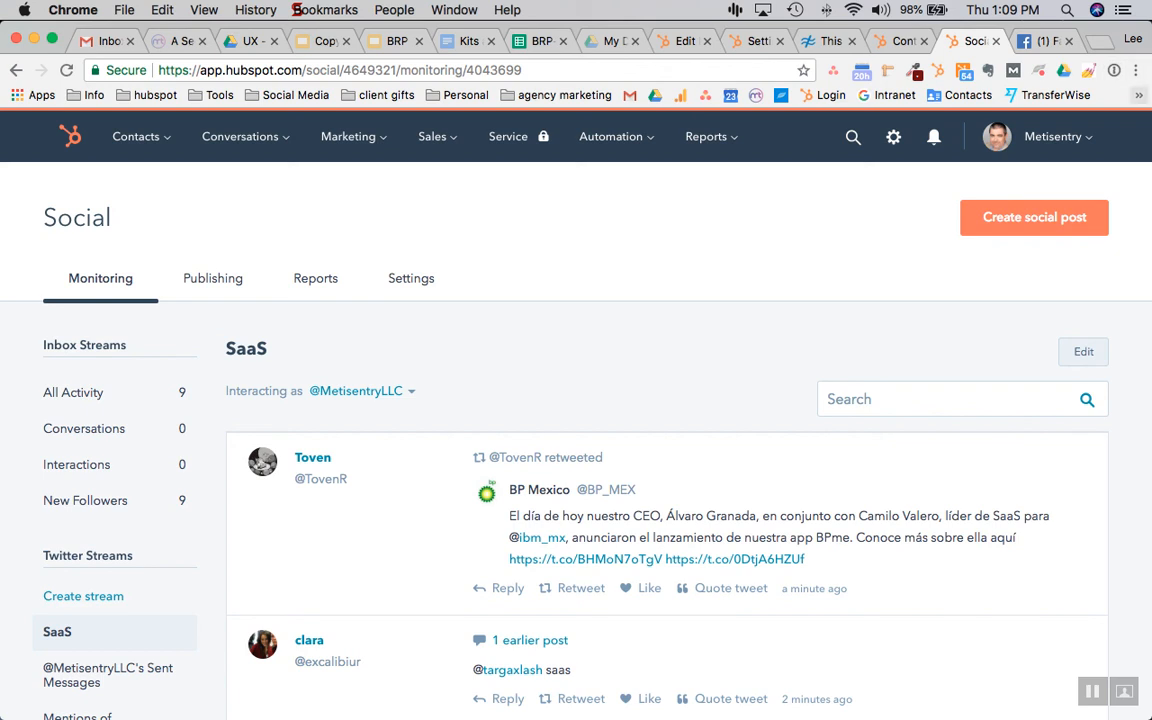
Open and close Chrome's menu, then switch to the 'This Is What Sank My First SaaS Product Startup' tab
click(1135, 70)
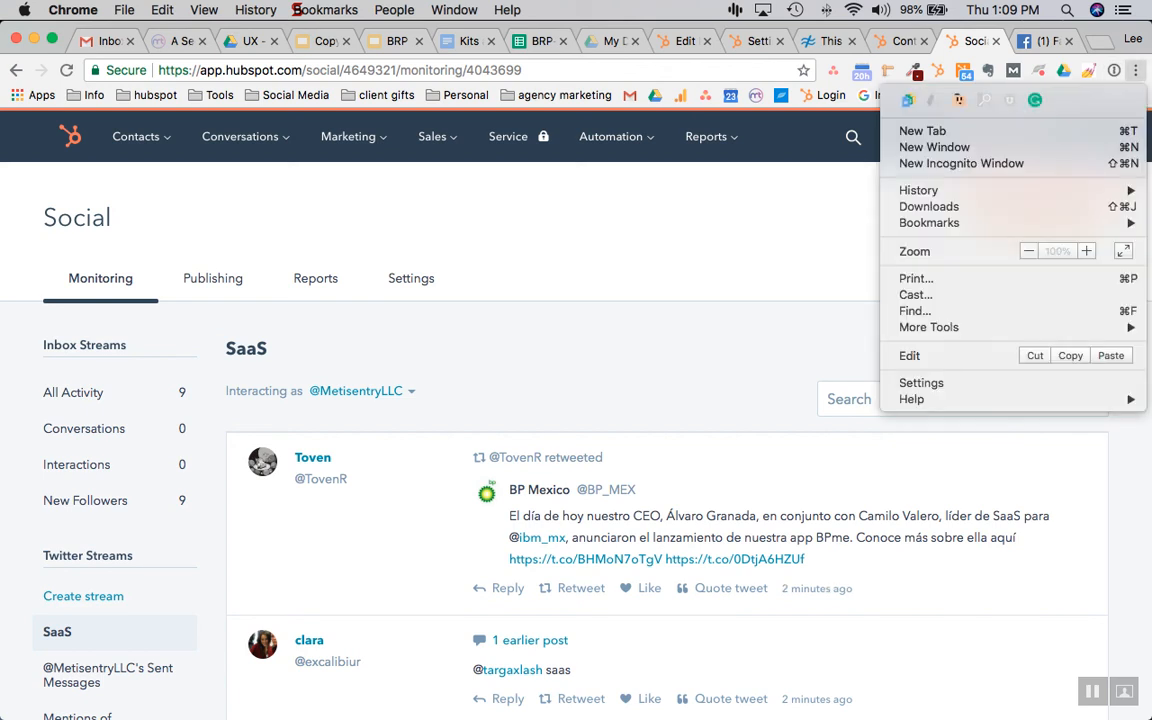
click(1135, 70)
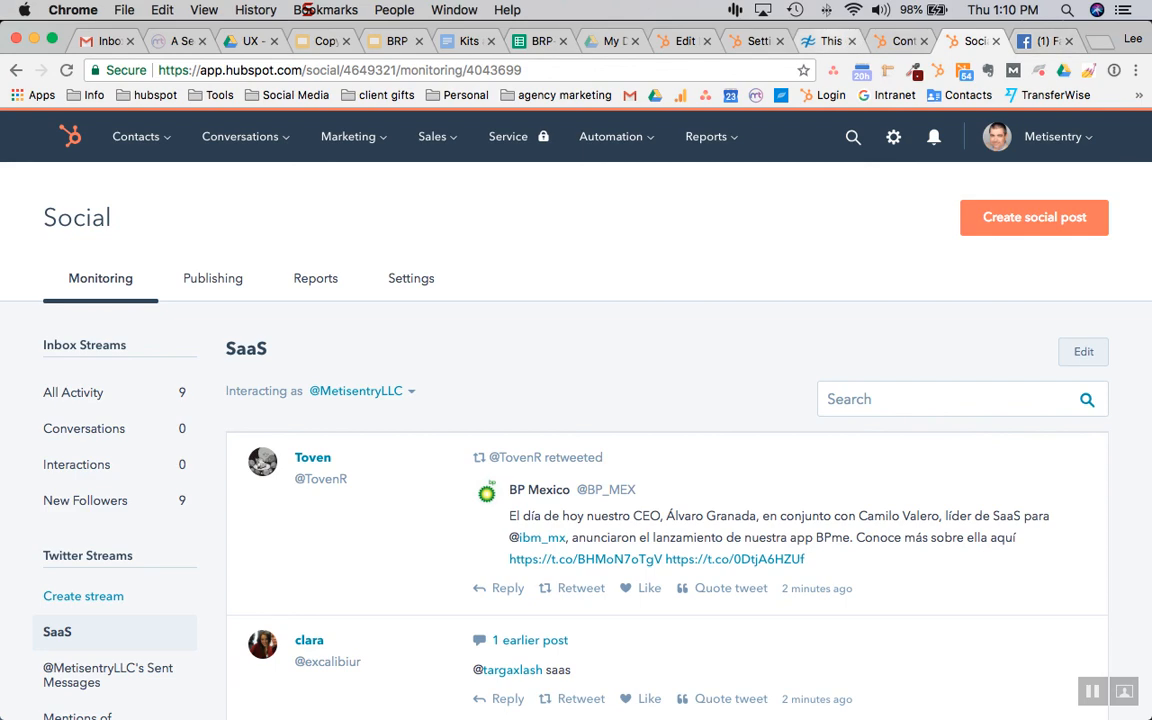
click(830, 41)
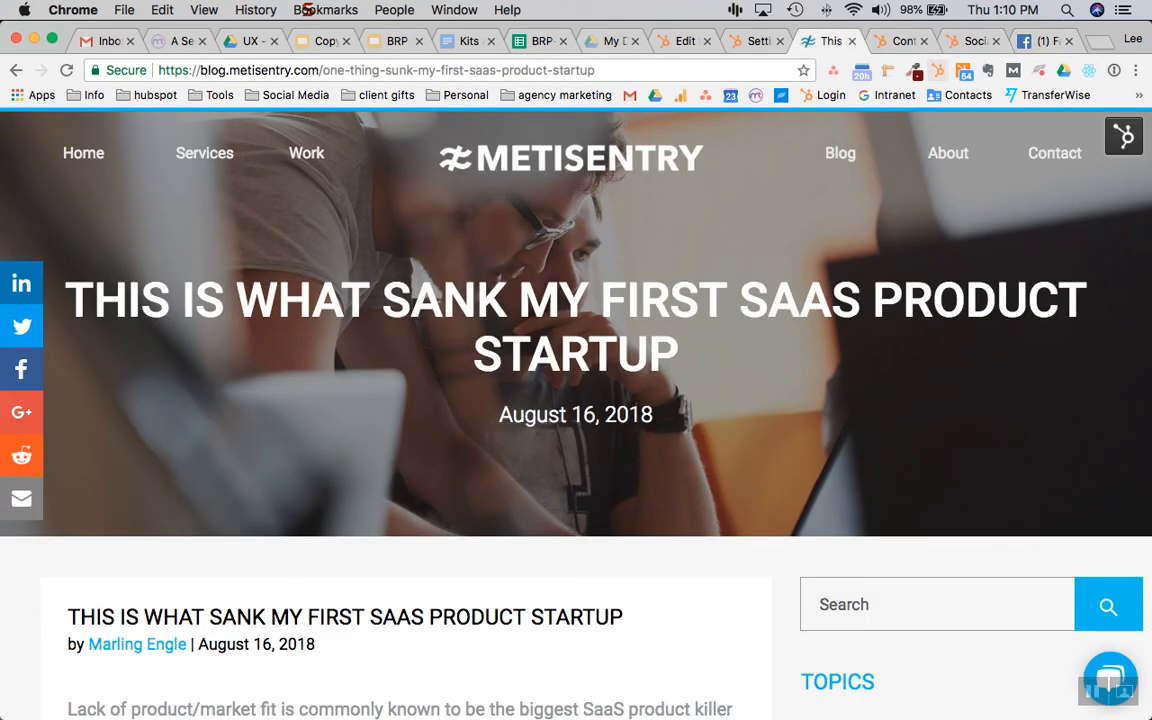
click(938, 71)
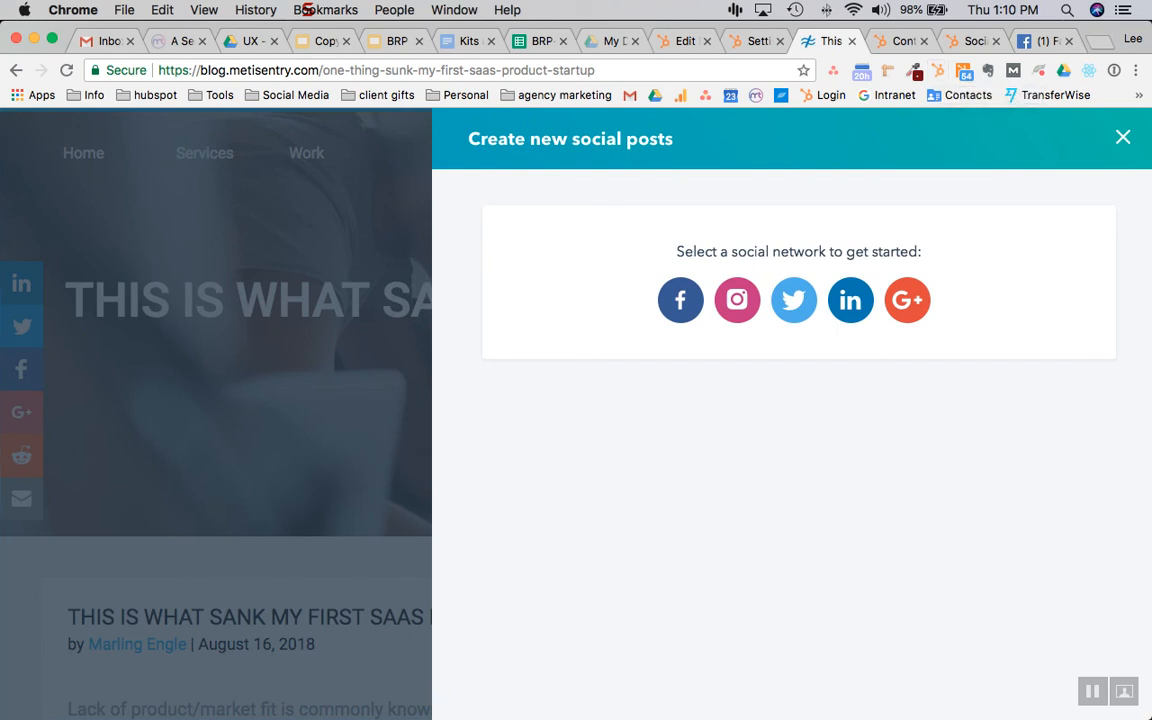
click(794, 300)
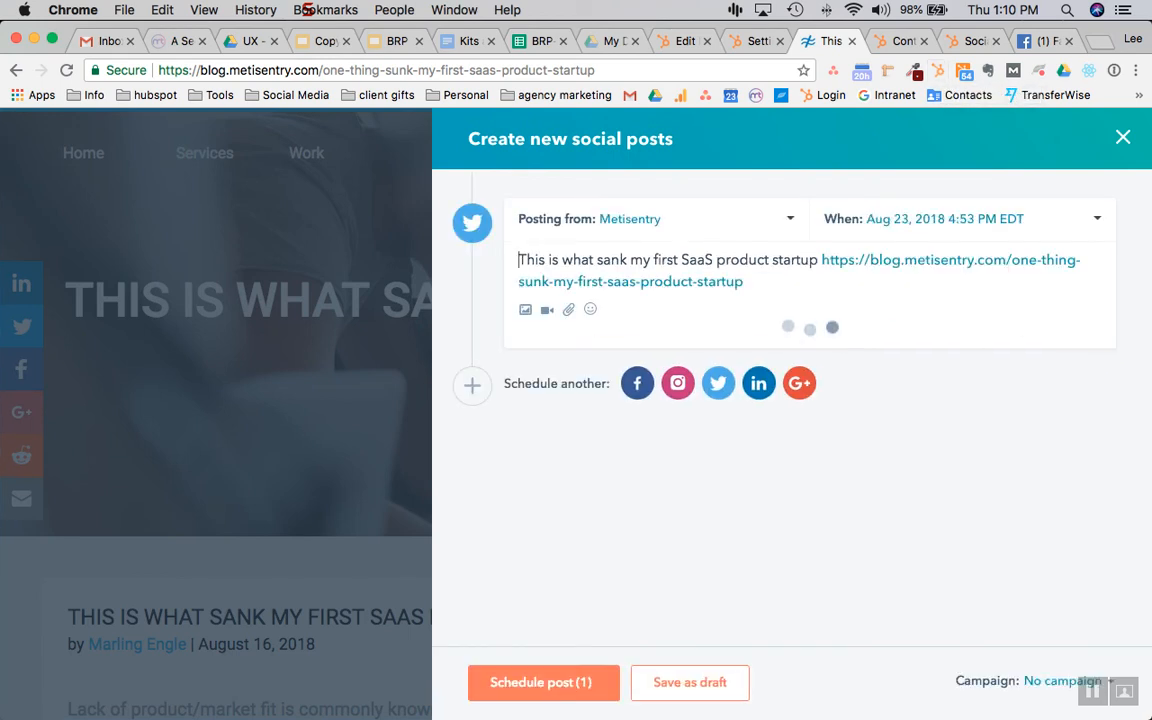
mouse_move(672, 374)
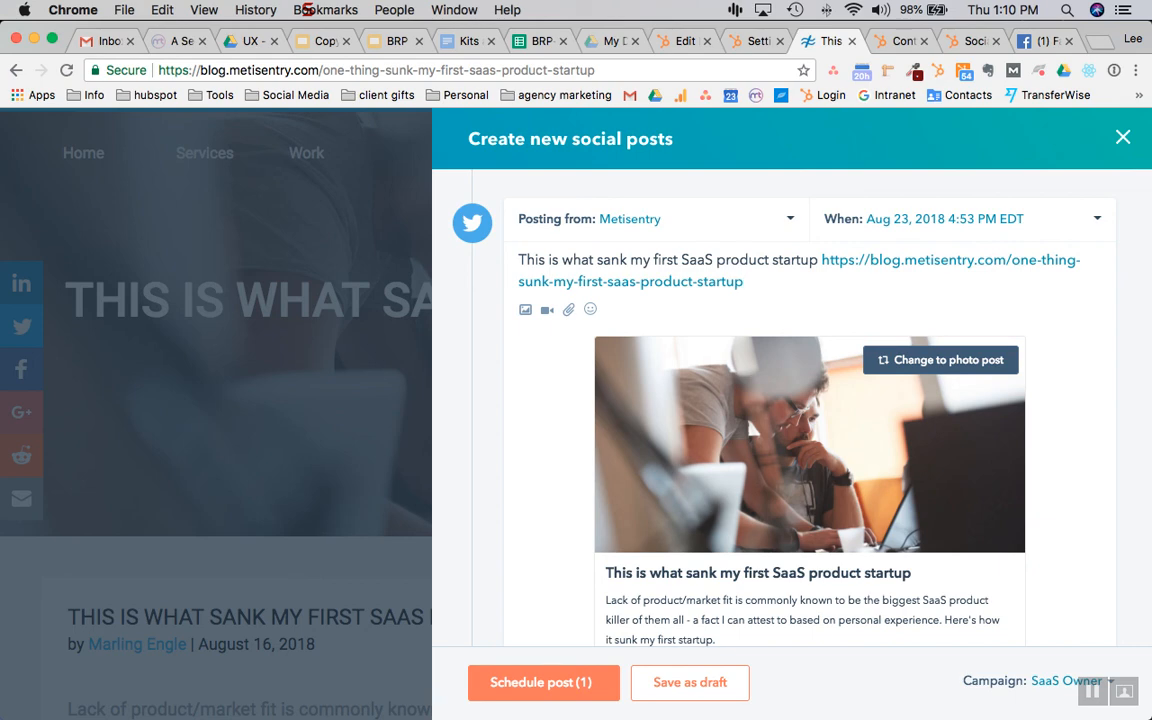
scroll(672, 374, down, 3)
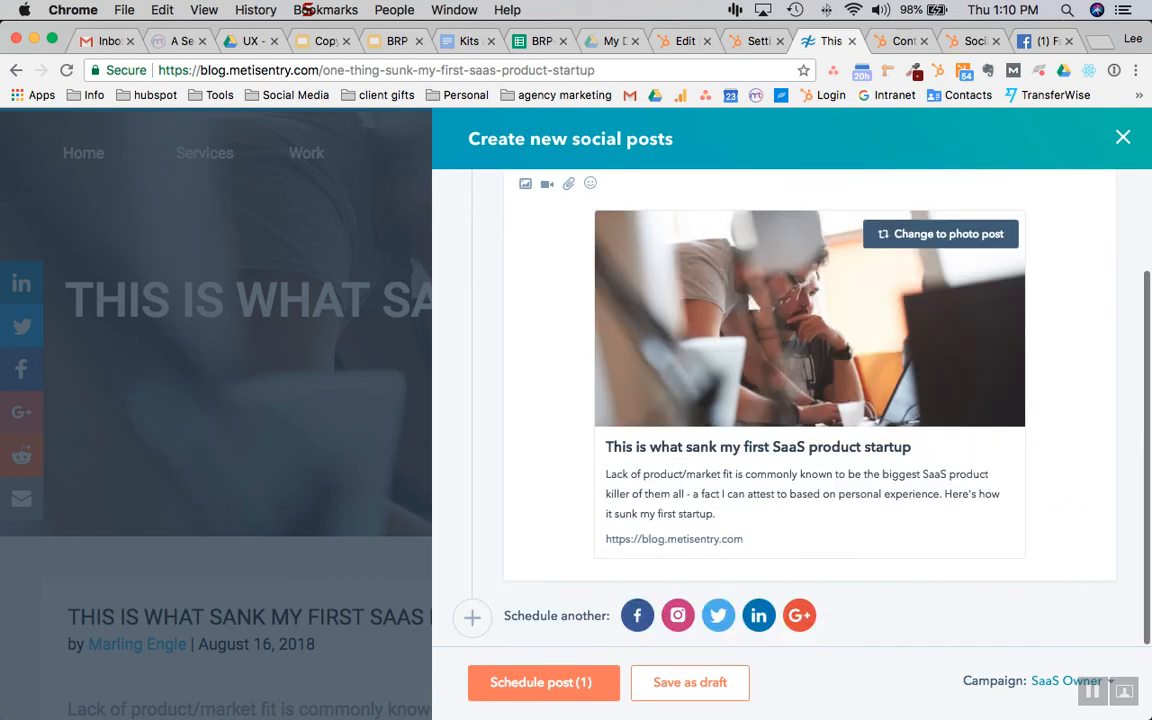
scroll(672, 374, up, 2)
scroll(672, 374, up, 1)
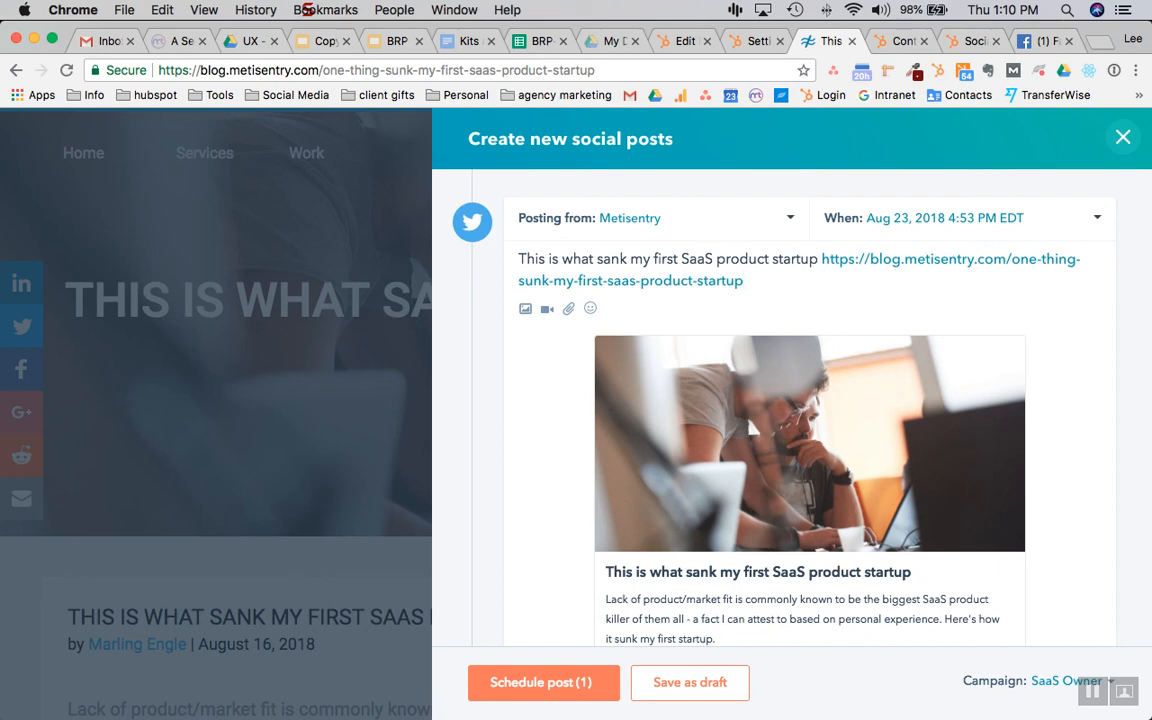
key(Escape)
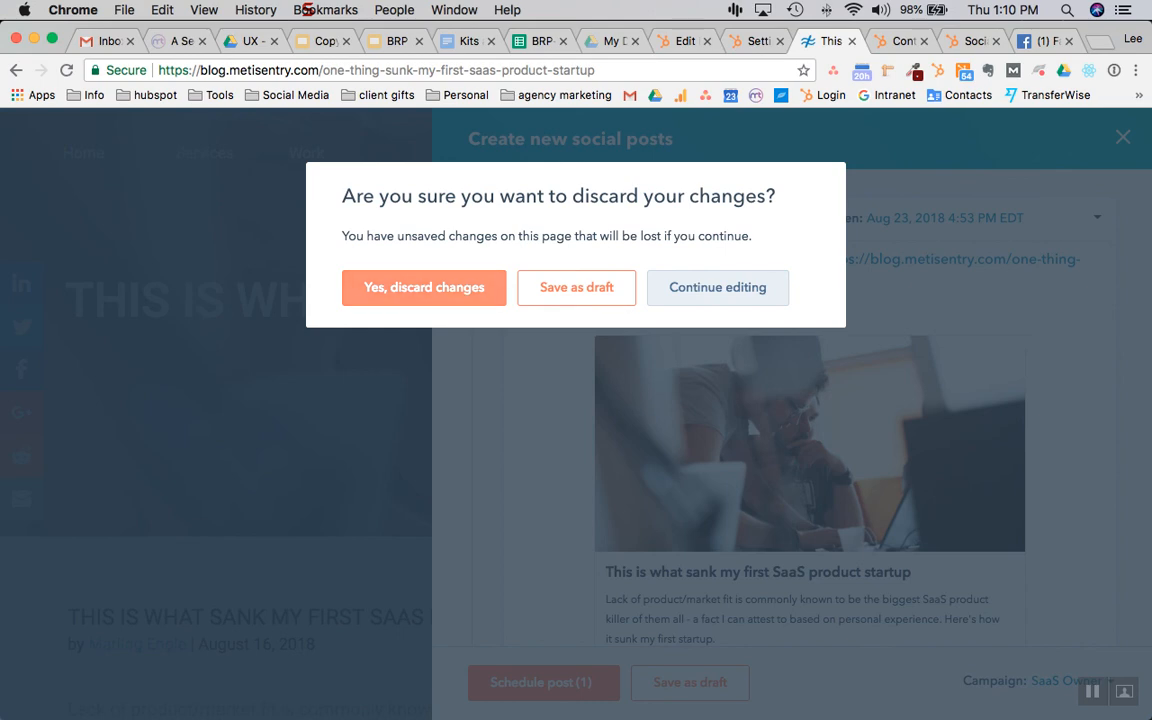
click(424, 287)
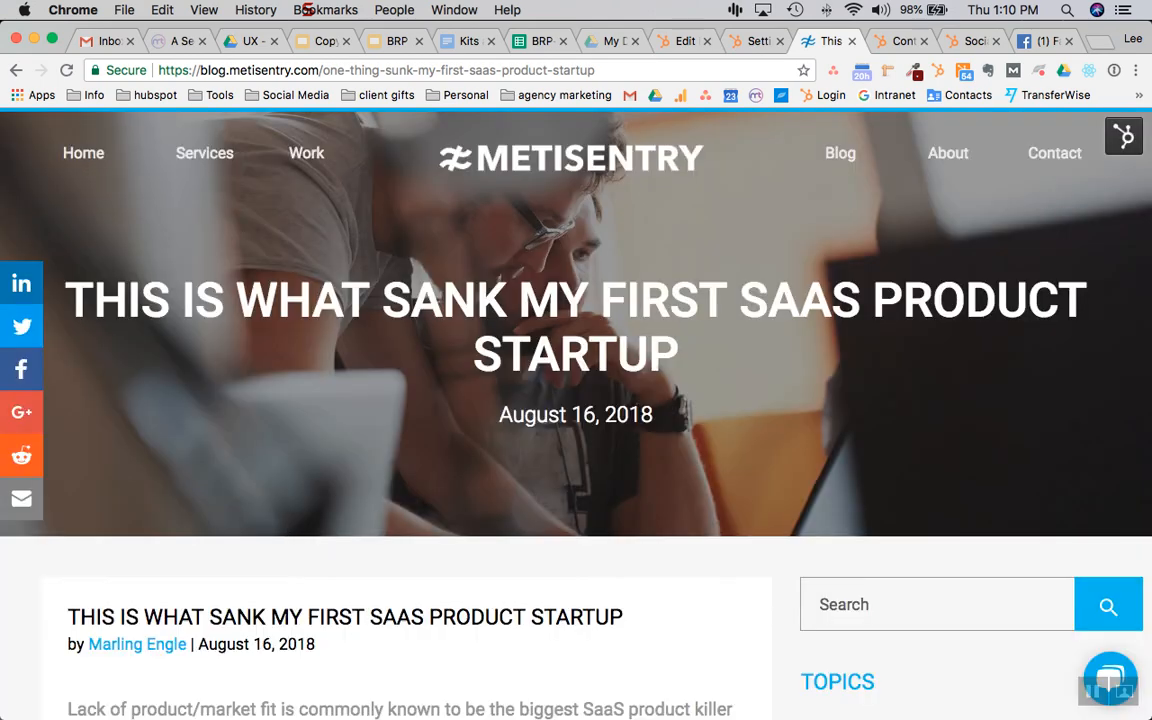
Show the Weatherhead 100 award post's Performance details, opening and closing its Share panel
click(900, 41)
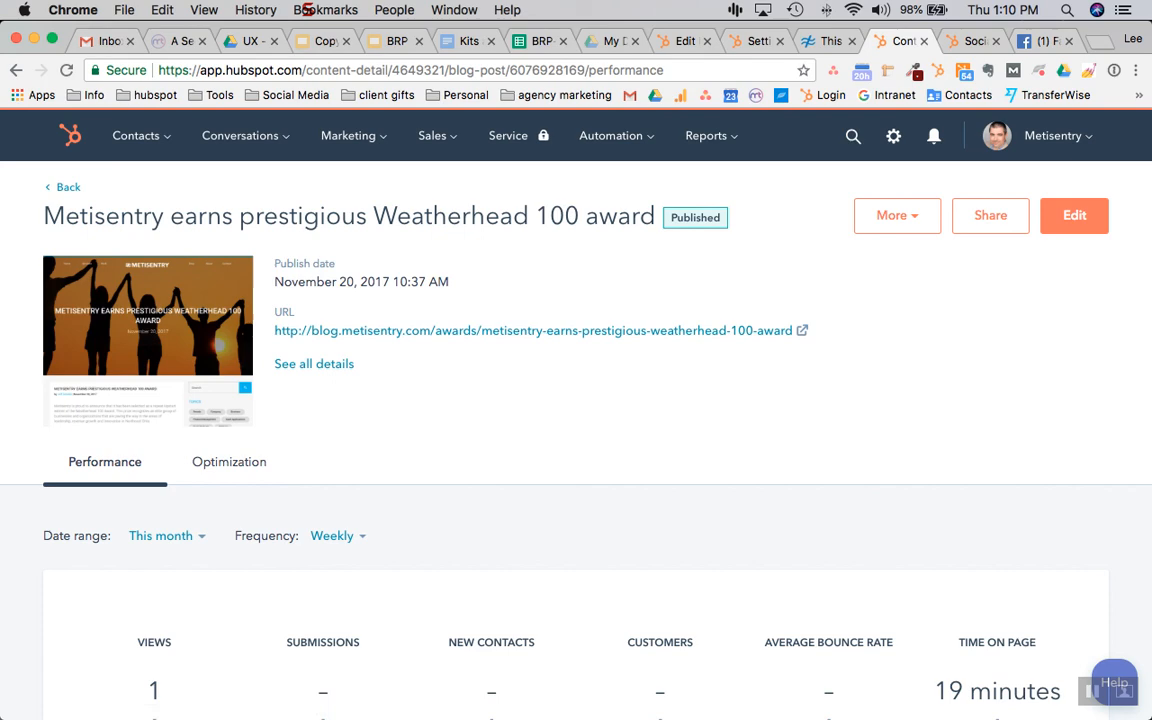
scroll(576, 400, down, 3)
scroll(576, 400, up, 3)
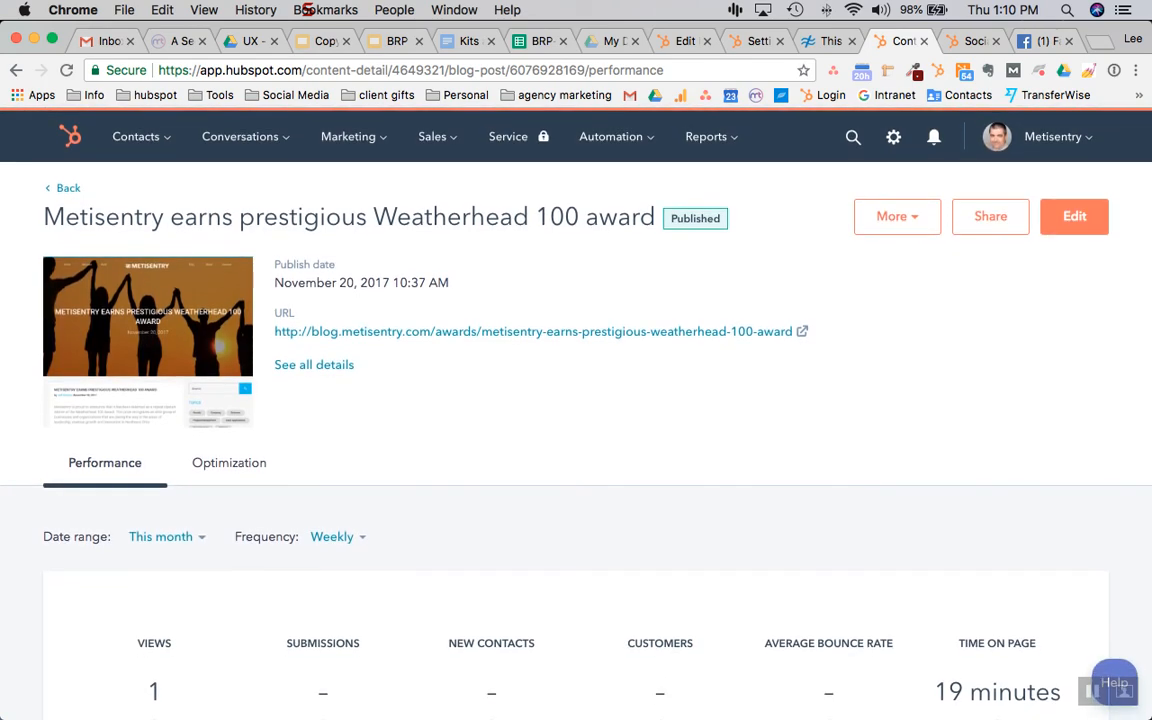
click(990, 216)
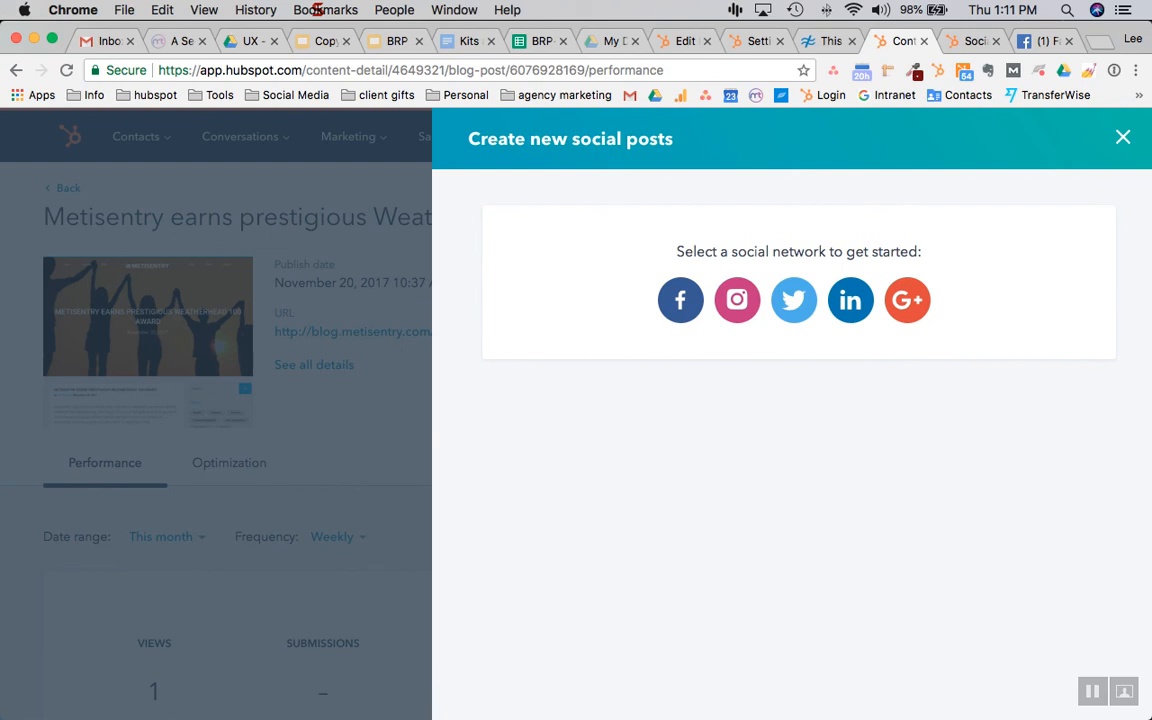
click(1123, 137)
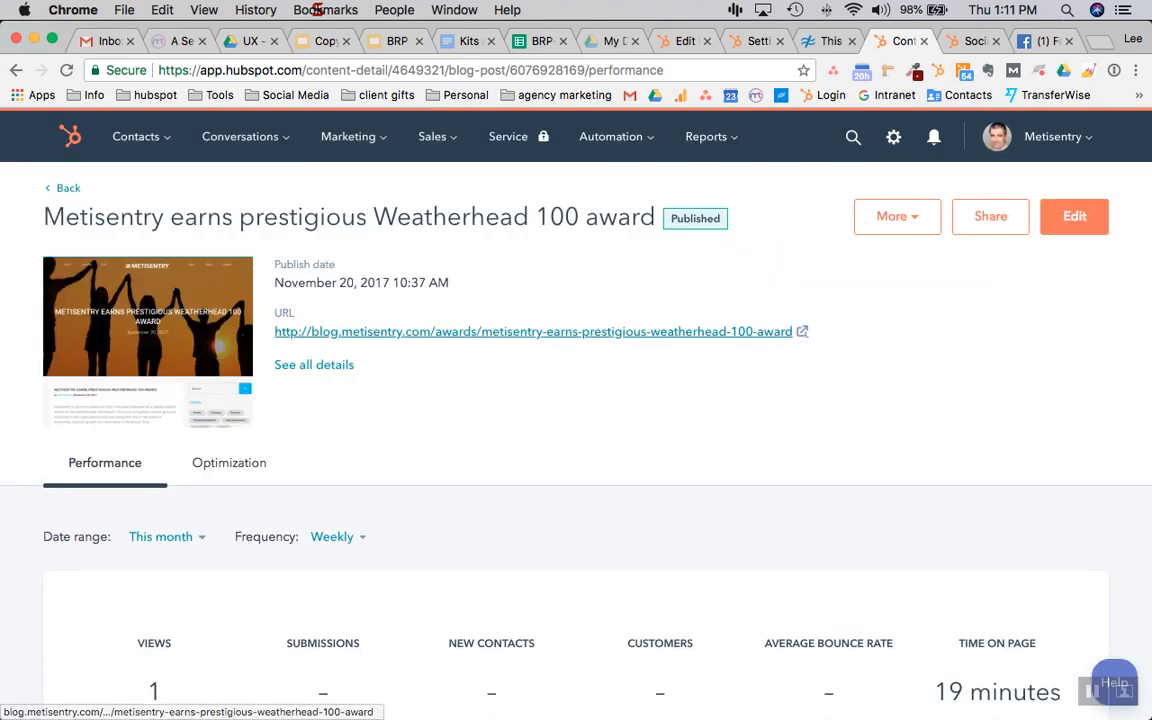
mouse_move(567, 712)
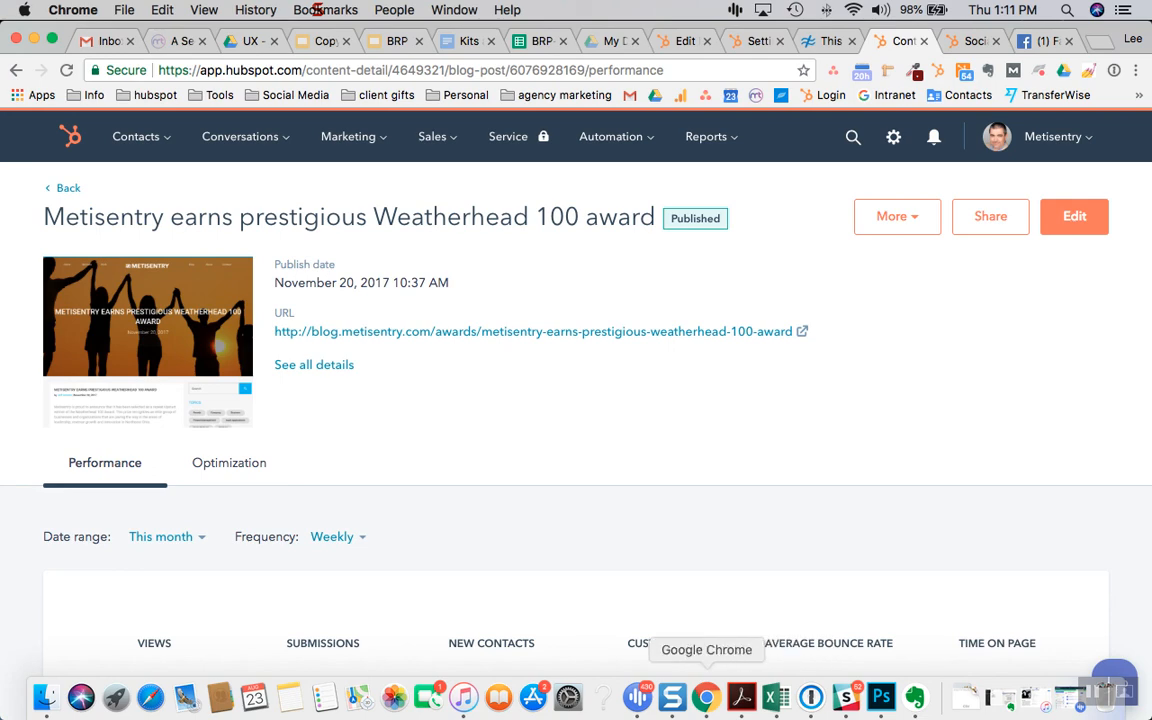
Bring Snagit's editor forward and open its Dock menu of recording options
click(672, 697)
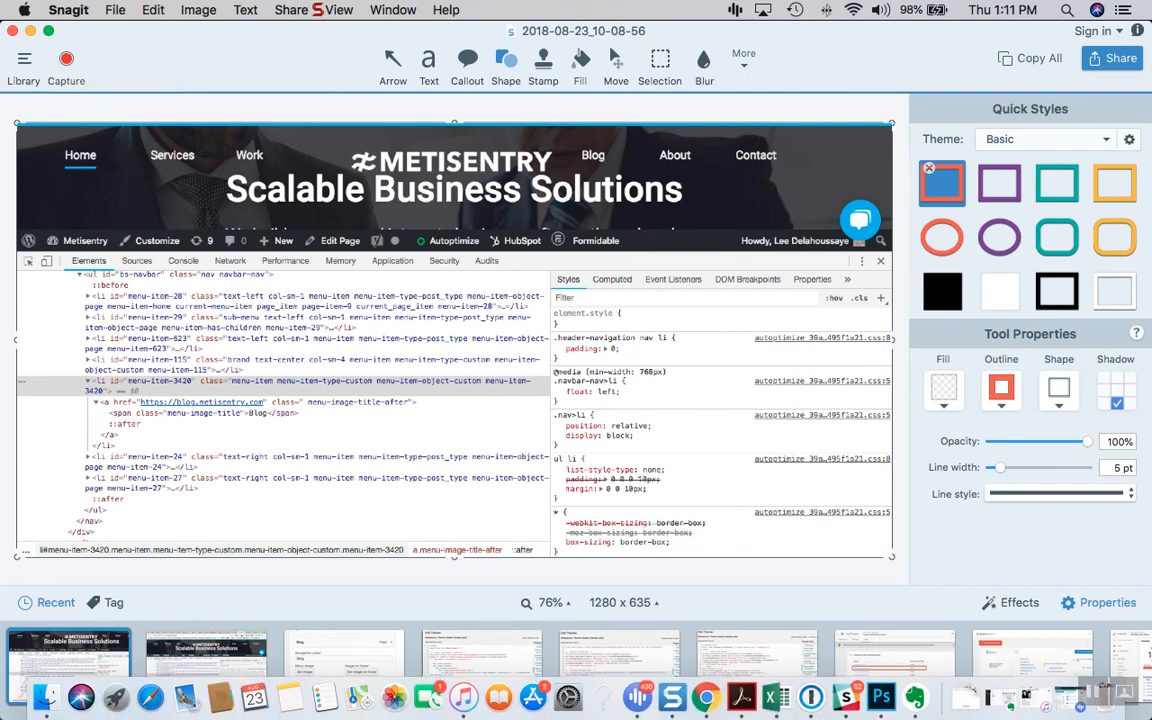
right_click(672, 697)
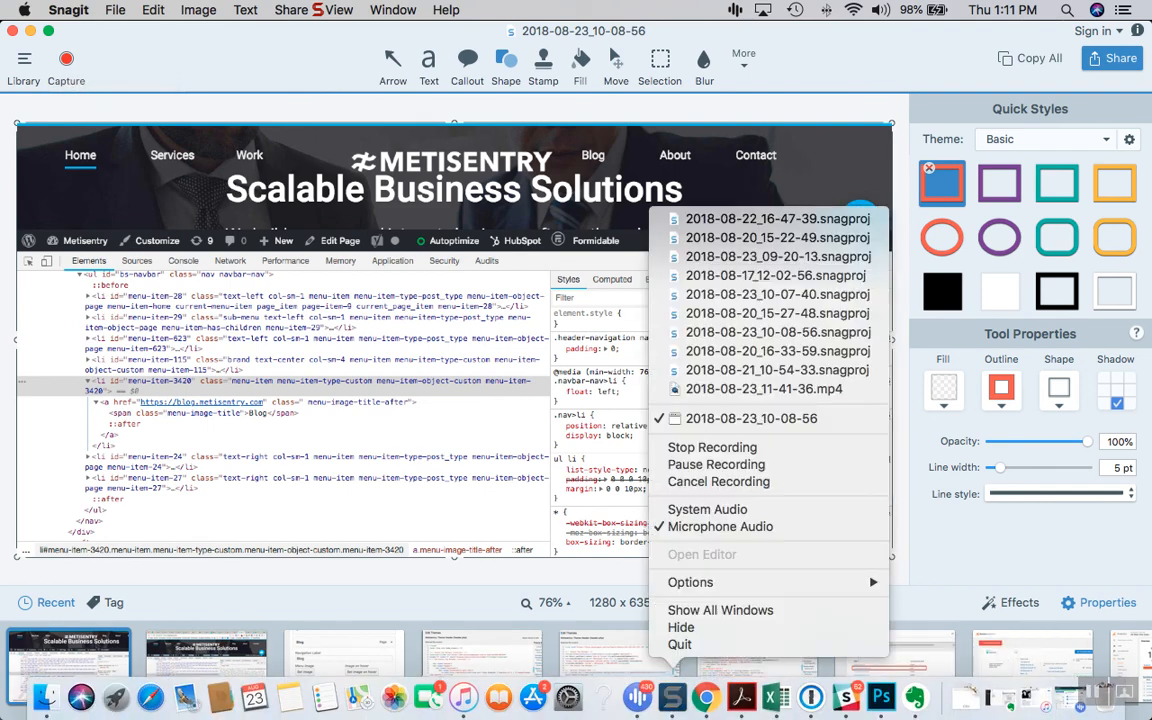